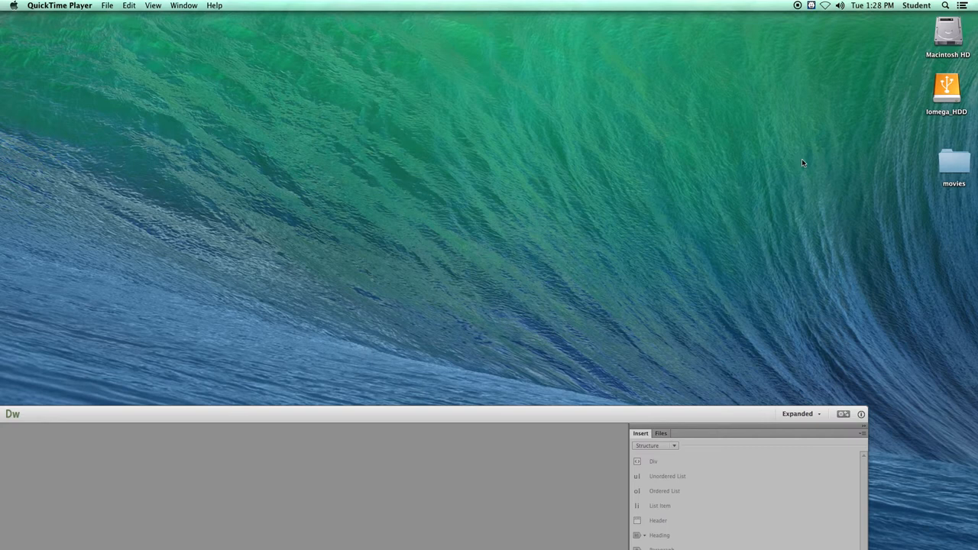
- Examine the contents of the desktop's movies folder, including its images and css subfolders, and close the folder window
left_click_drag(952, 161, 808, 145)
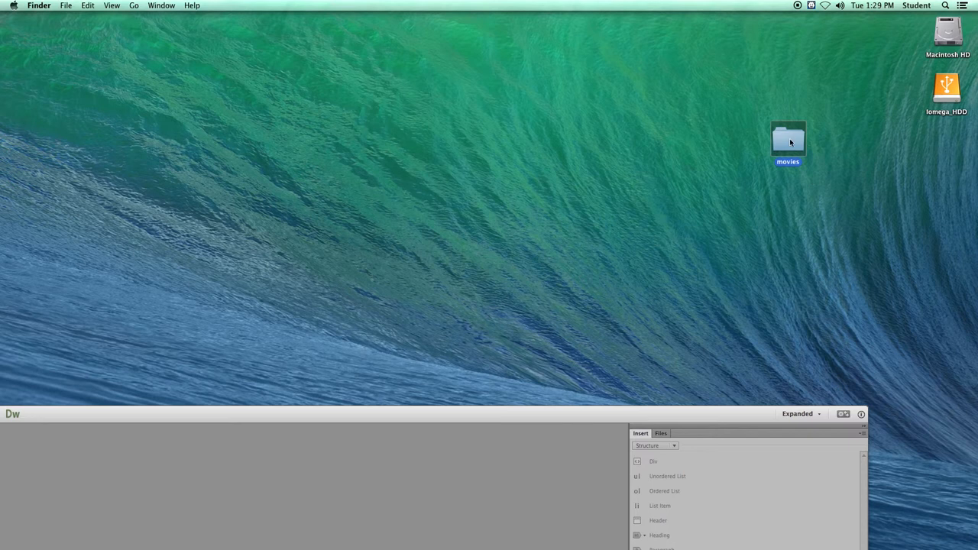
left_click(786, 147)
double_click(784, 144)
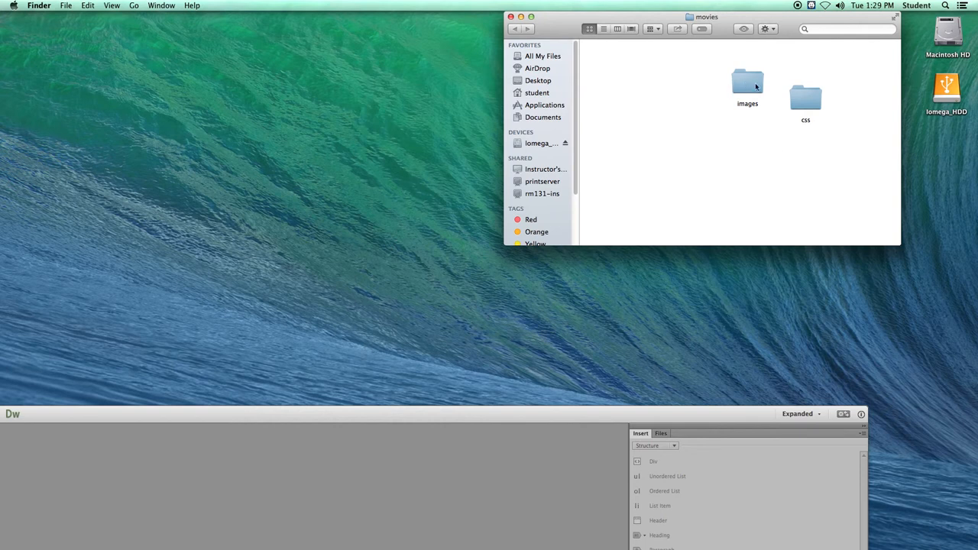
double_click(747, 86)
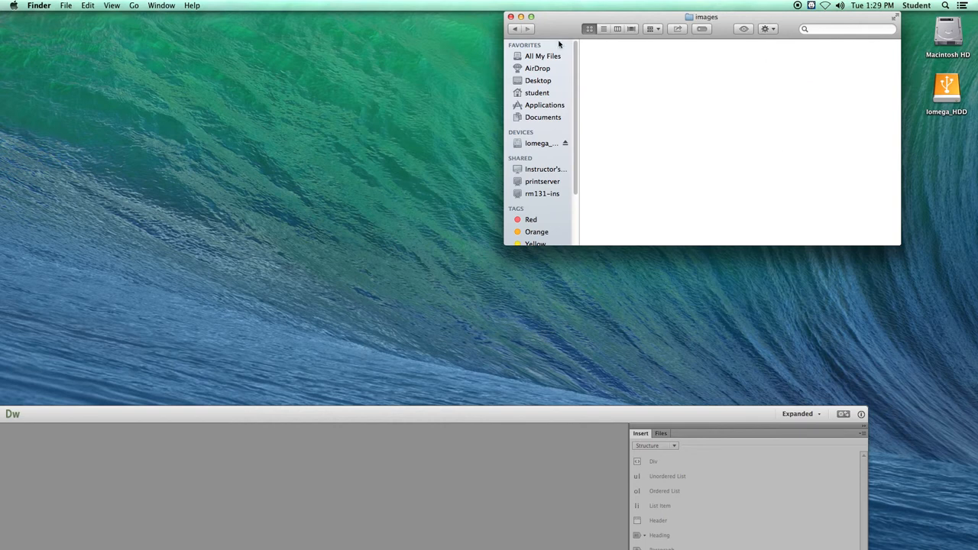
key("super+bracketleft")
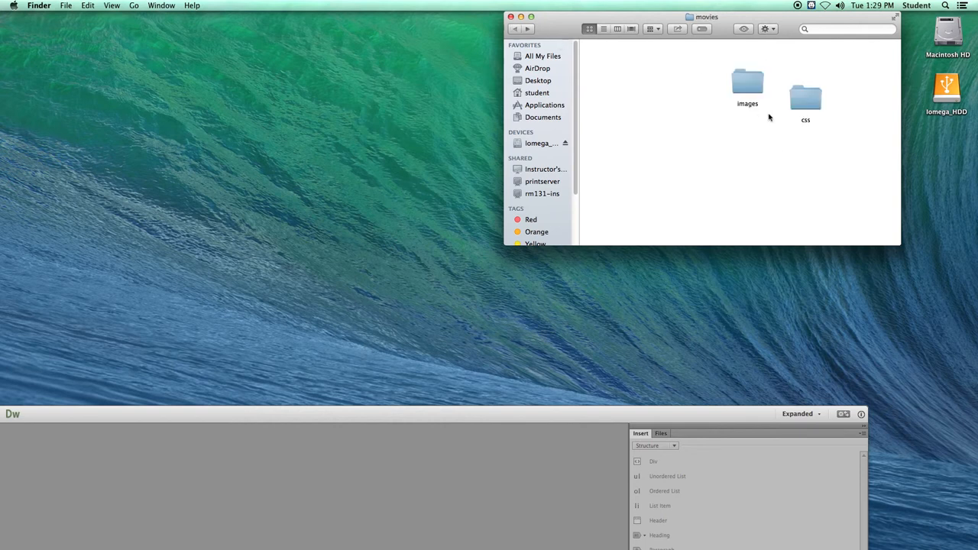
double_click(804, 97)
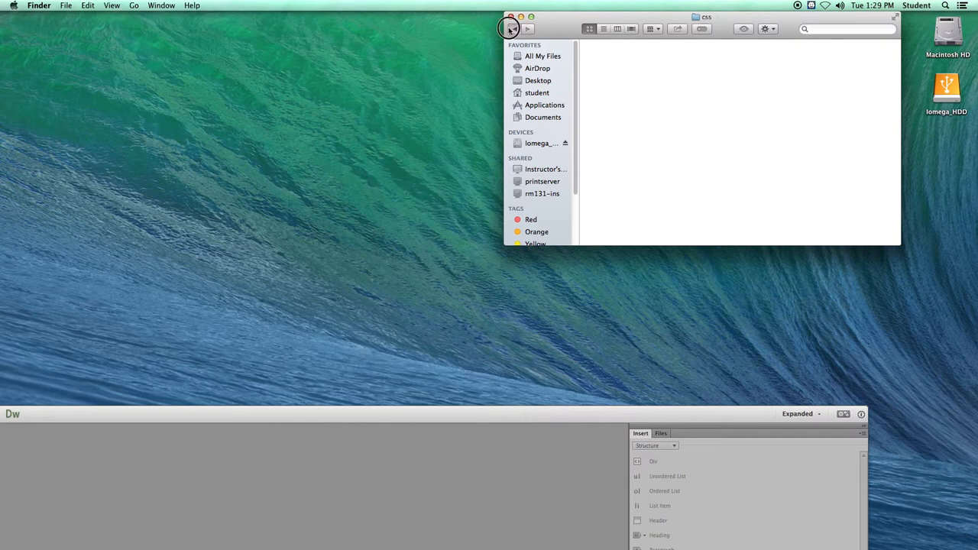
key("super+bracketleft")
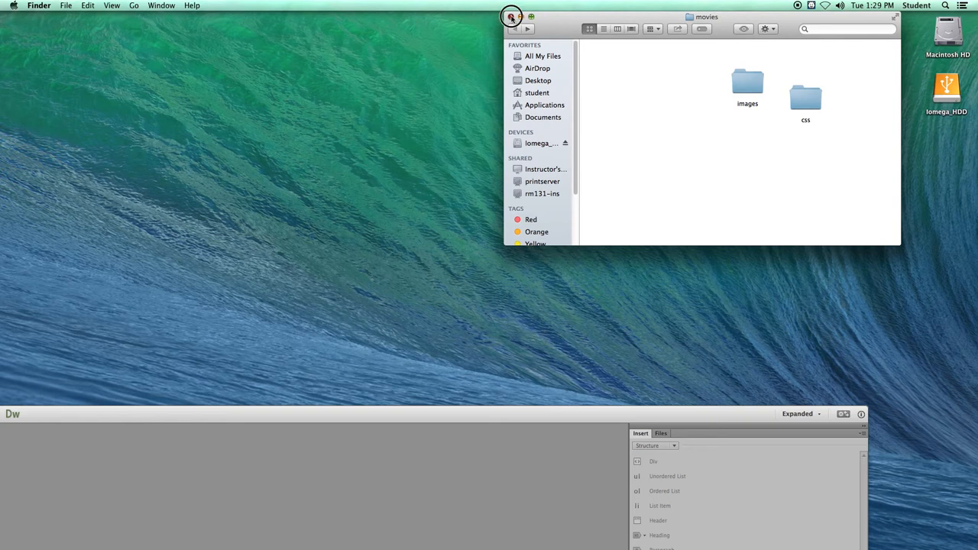
left_click(510, 17)
left_click_drag(787, 139, 844, 163)
- Switch to Dreamweaver and set up a new site named movie_ca with the desktop's movies folder as its local site folder
left_click(627, 413)
left_click_drag(590, 417, 632, 11)
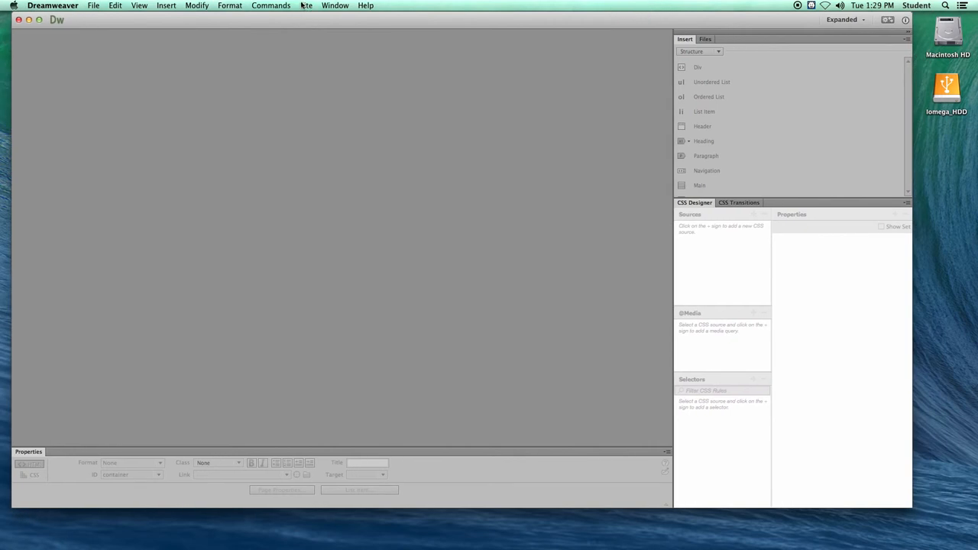
left_click(305, 6)
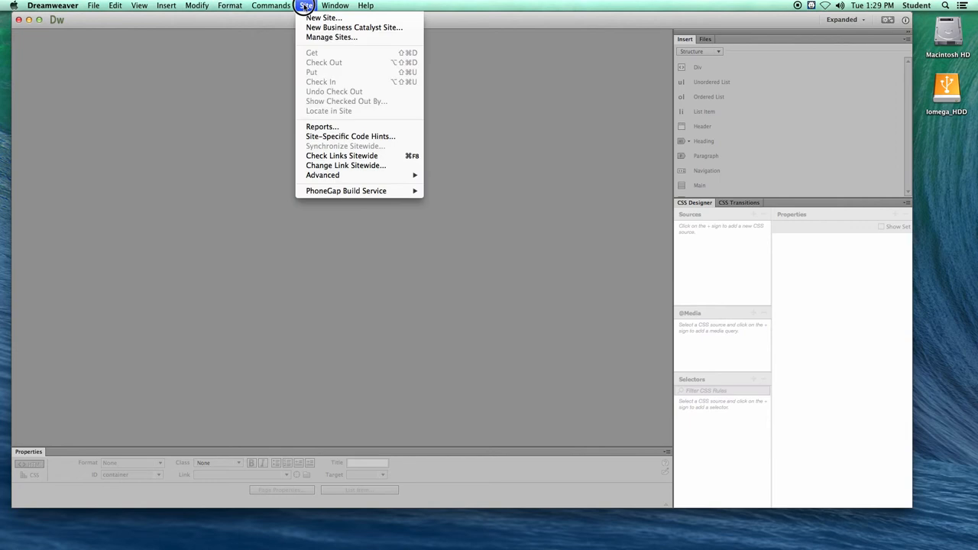
left_click(316, 20)
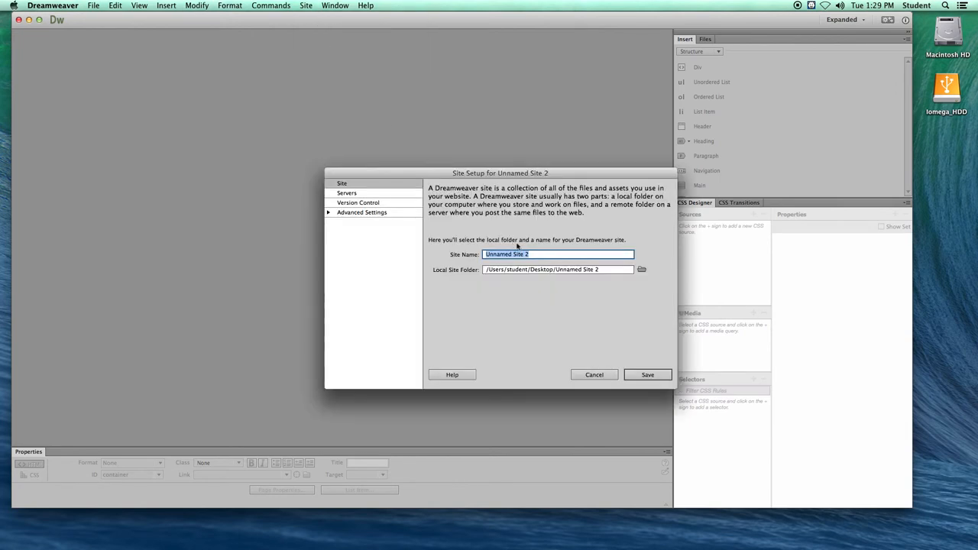
type("movie_ca")
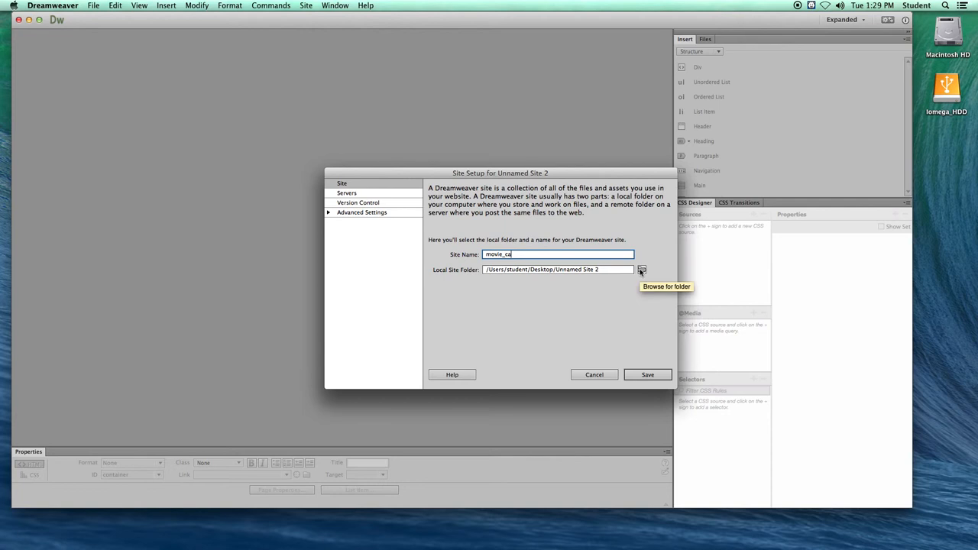
left_click(641, 271)
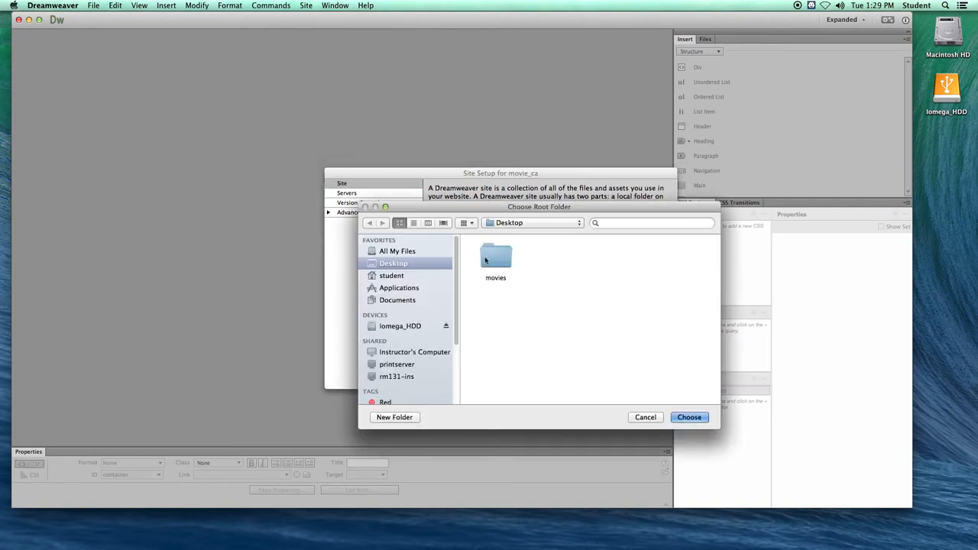
double_click(489, 263)
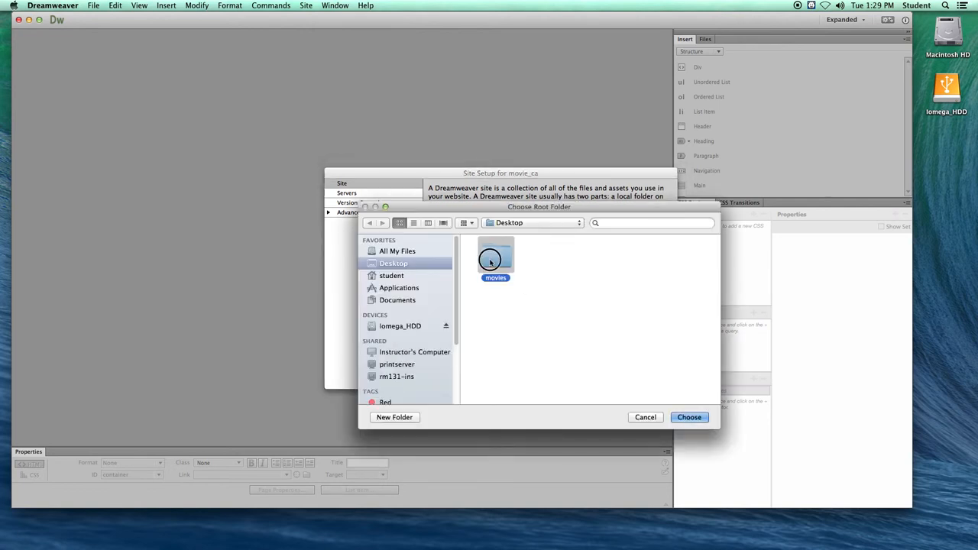
left_click(689, 417)
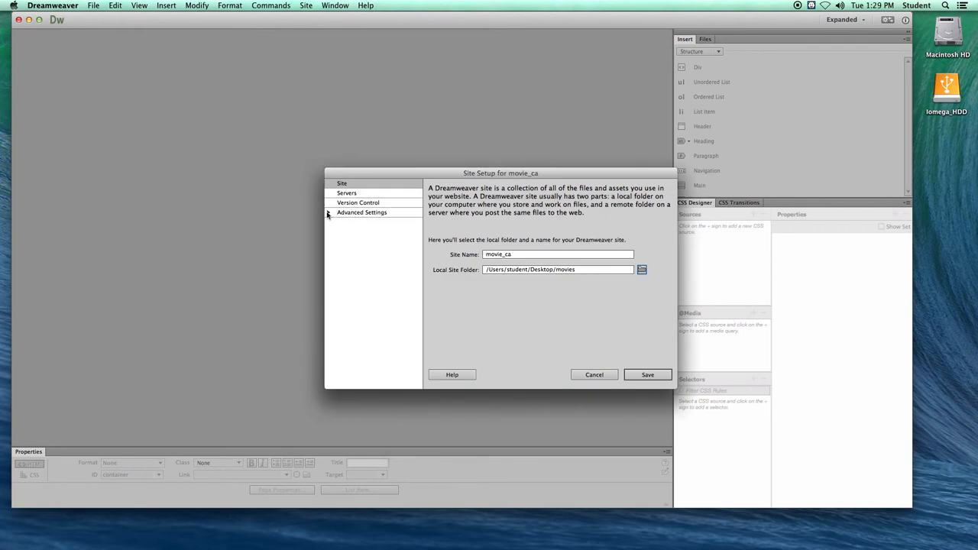
- Set the site's default images folder to the images folder inside movies and save the site setup
left_click(328, 213)
left_click(356, 223)
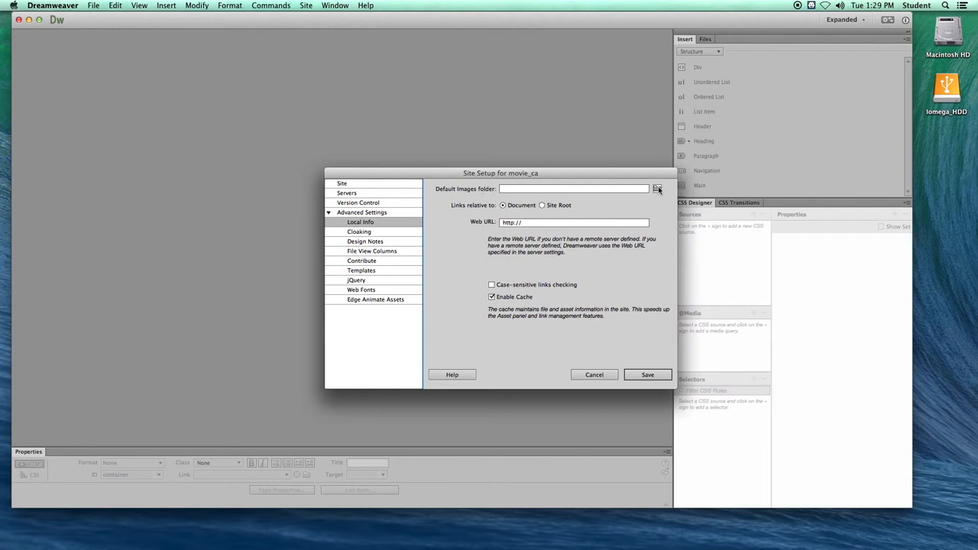
left_click(657, 189)
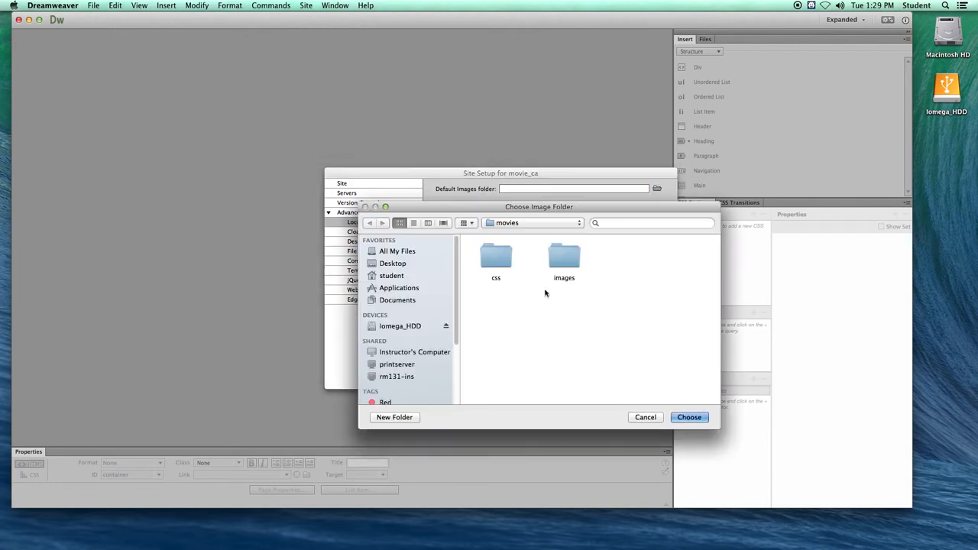
double_click(566, 260)
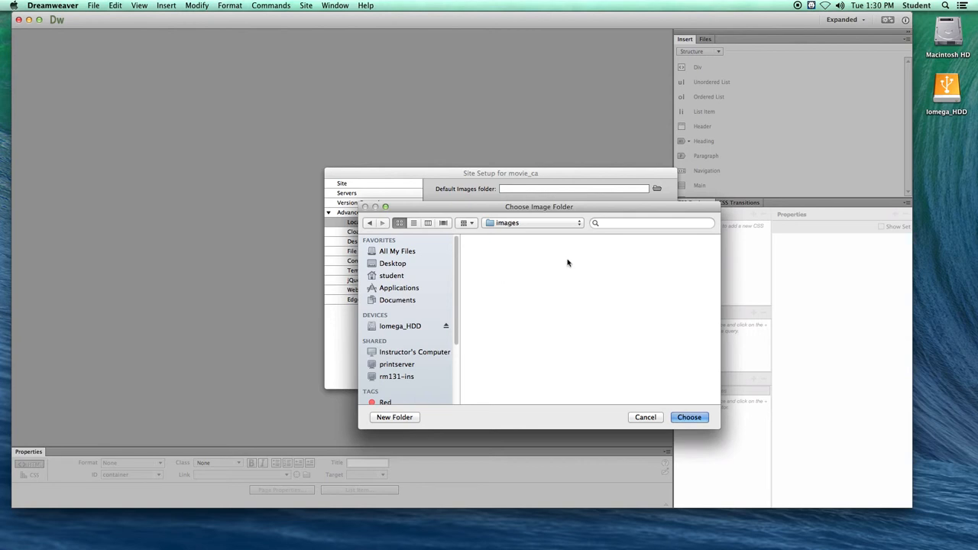
left_click(693, 418)
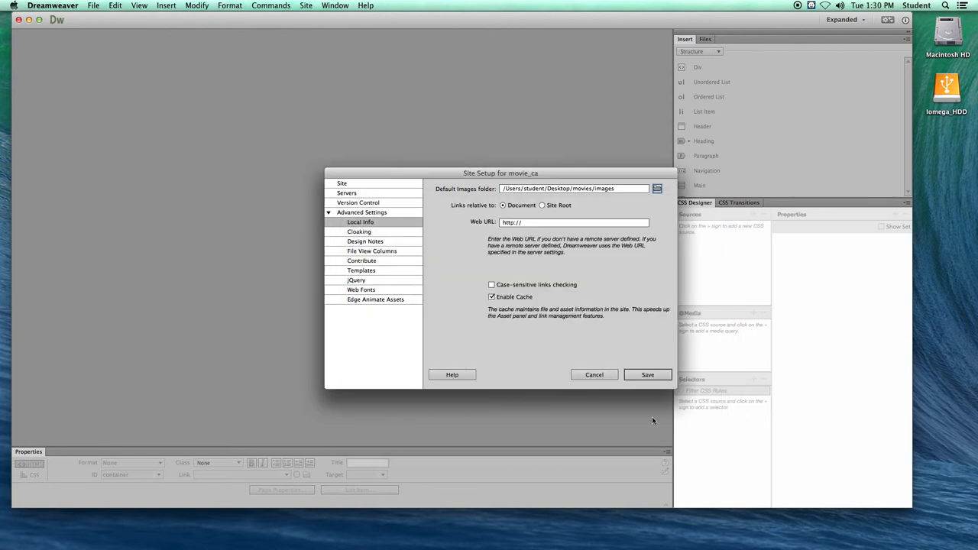
left_click(647, 375)
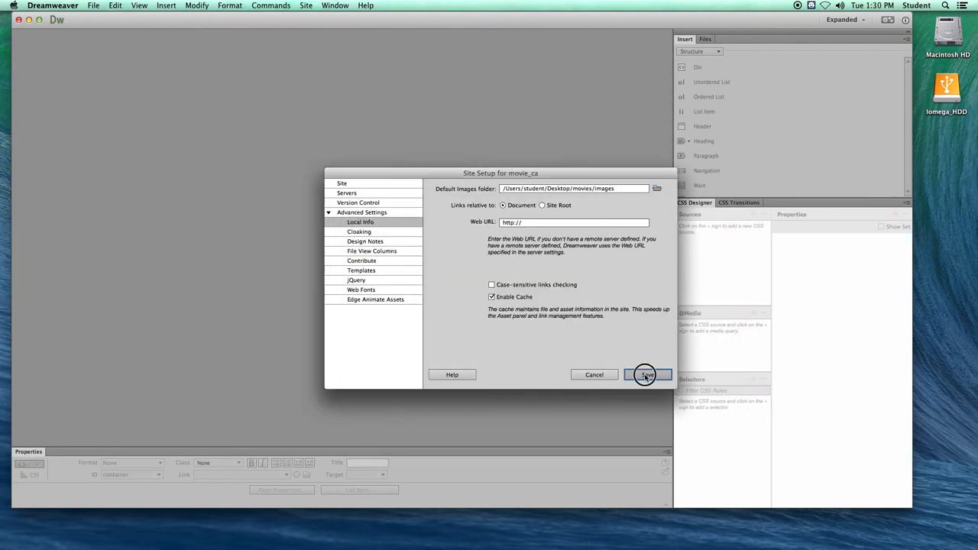
left_click(595, 298)
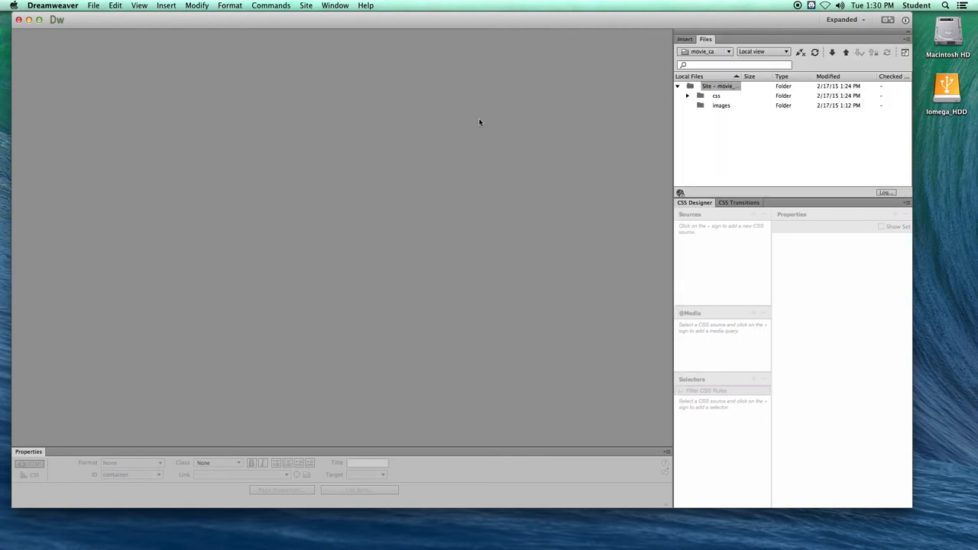
- Undock the Files panel as a floating panel and expand the site's css folder
left_click_drag(702, 40, 346, 61)
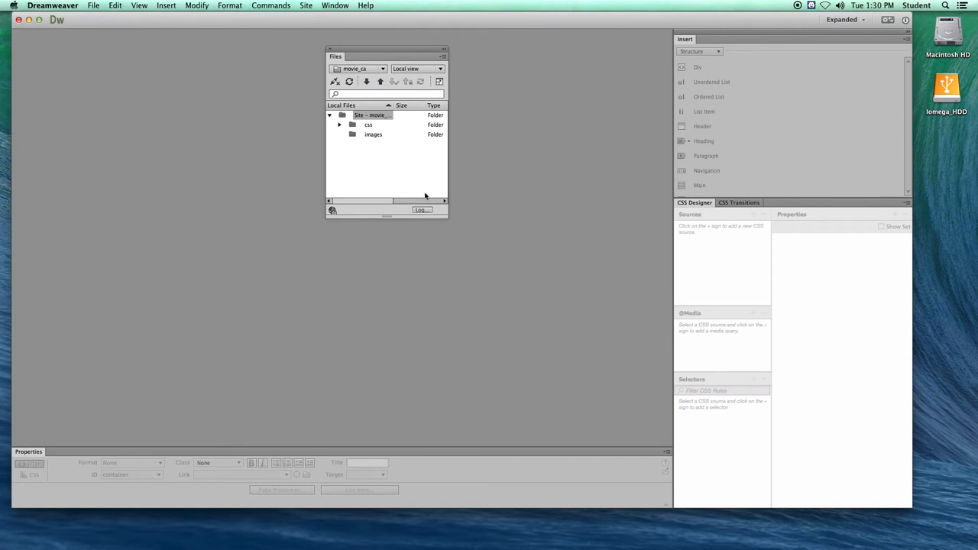
left_click(339, 125)
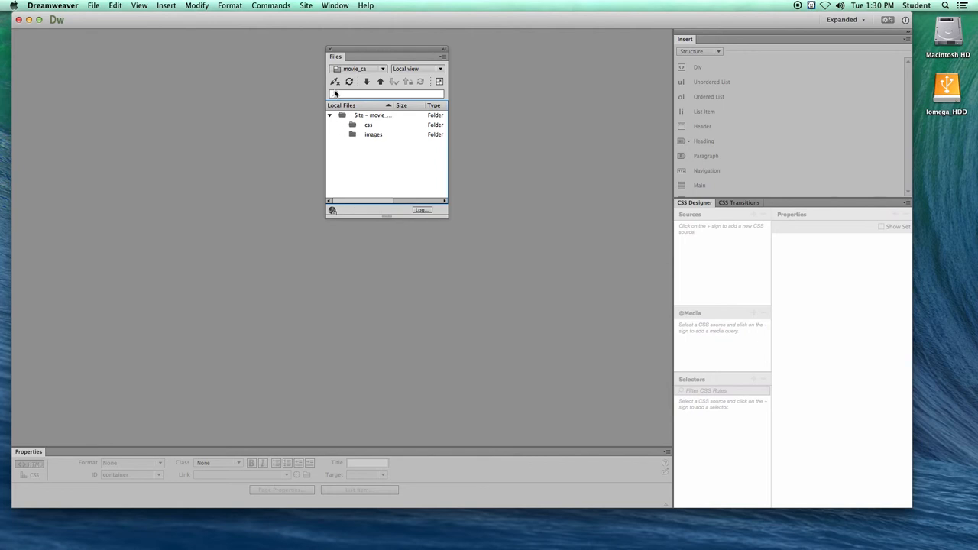
left_click_drag(411, 50, 732, 55)
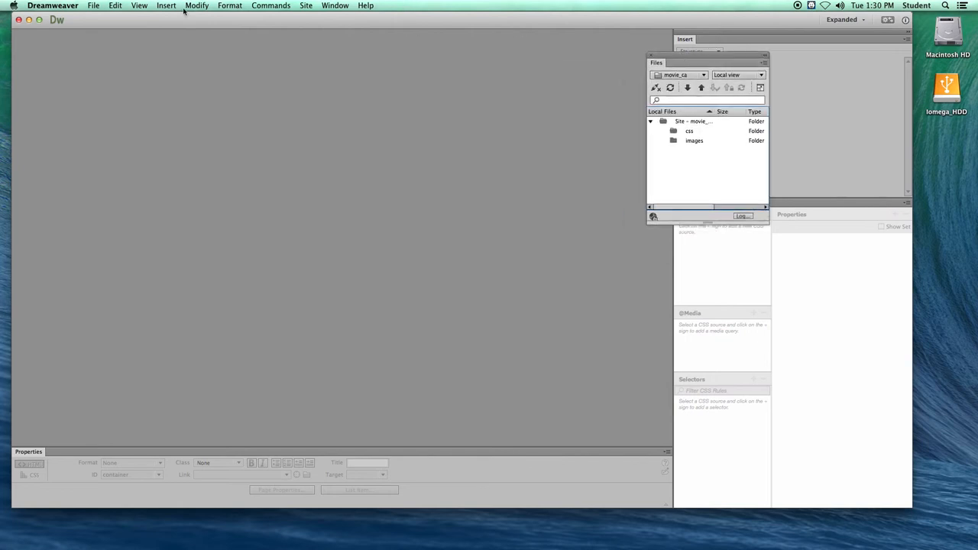
- Create a new blank HTML template document with no layout and the HTML5 doctype
left_click(92, 5)
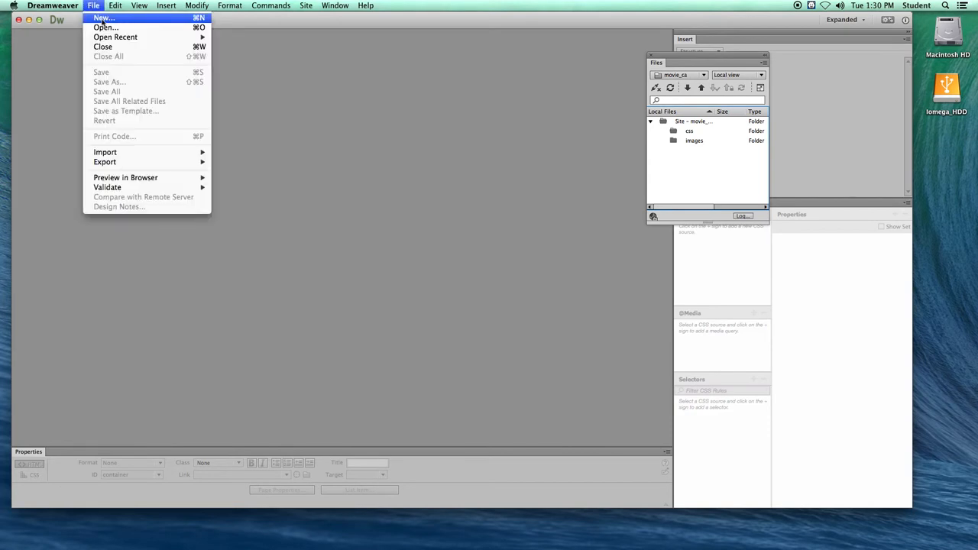
left_click(102, 18)
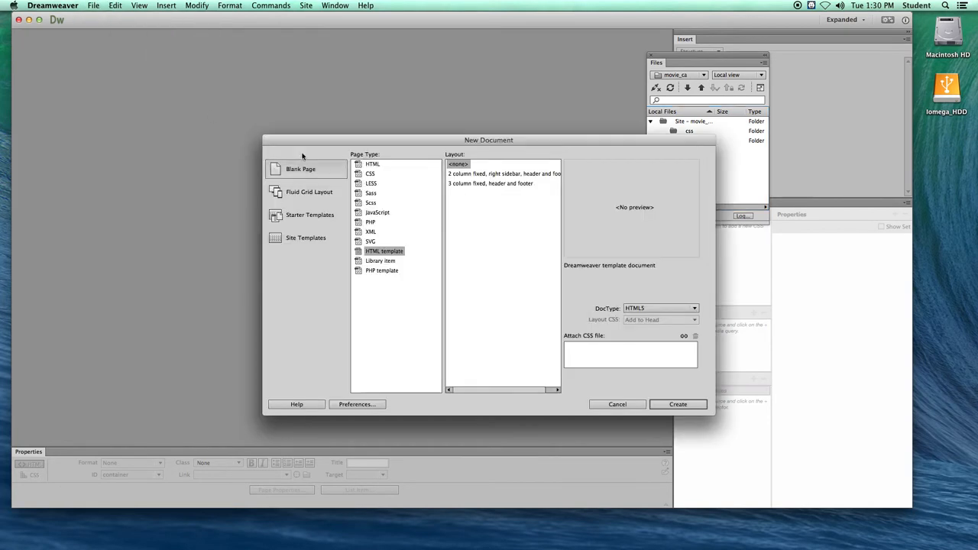
left_click_drag(301, 138, 124, 82)
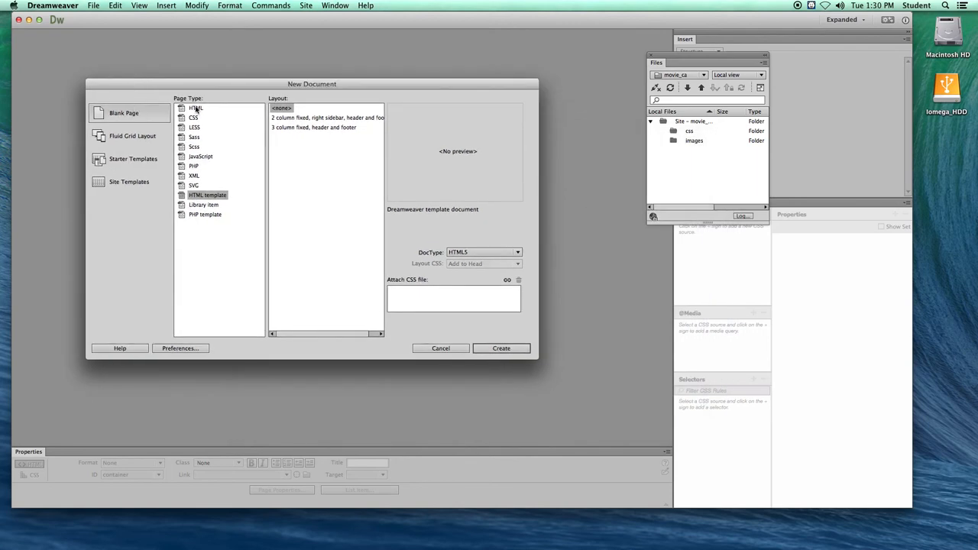
left_click(201, 197)
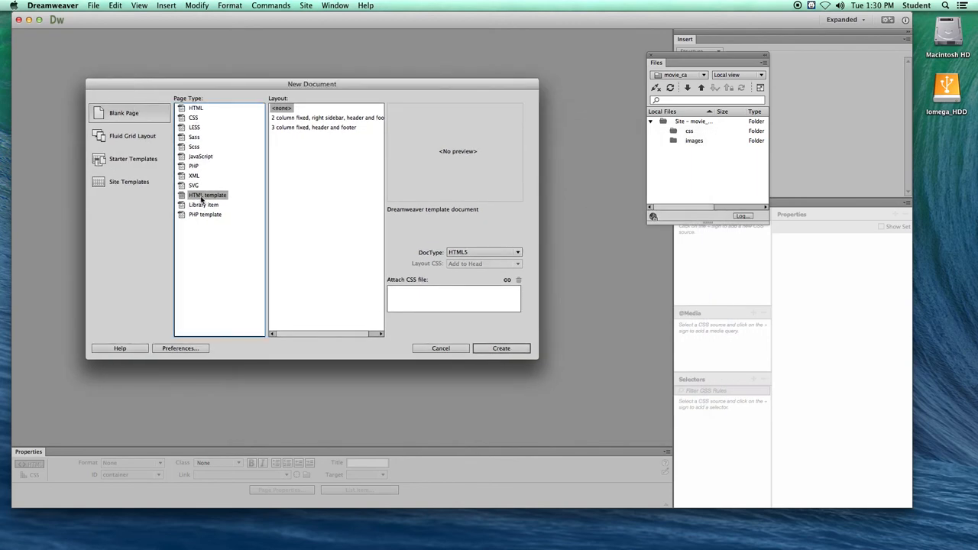
left_click(281, 108)
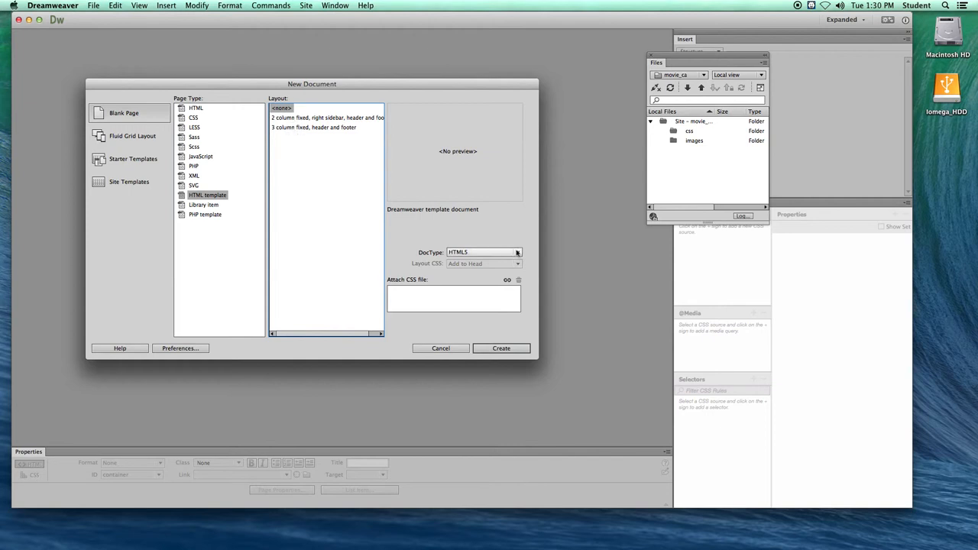
left_click(465, 253)
left_click(465, 253)
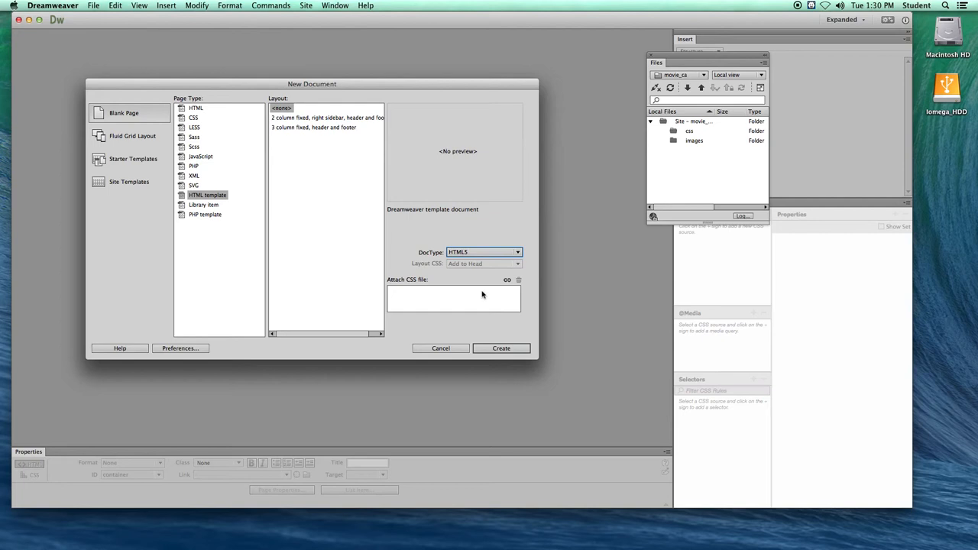
left_click(487, 350)
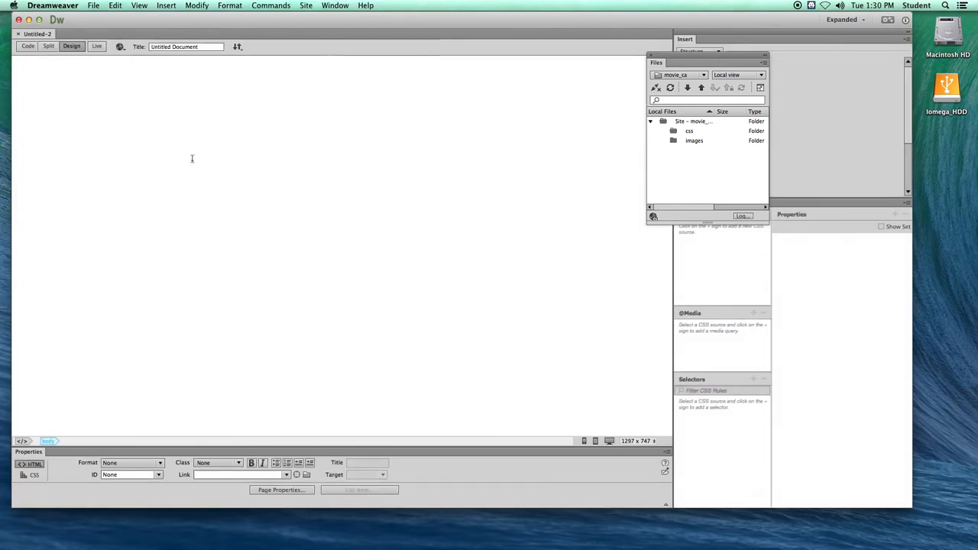
- Set the template document's title to movies
left_click_drag(203, 47, 137, 47)
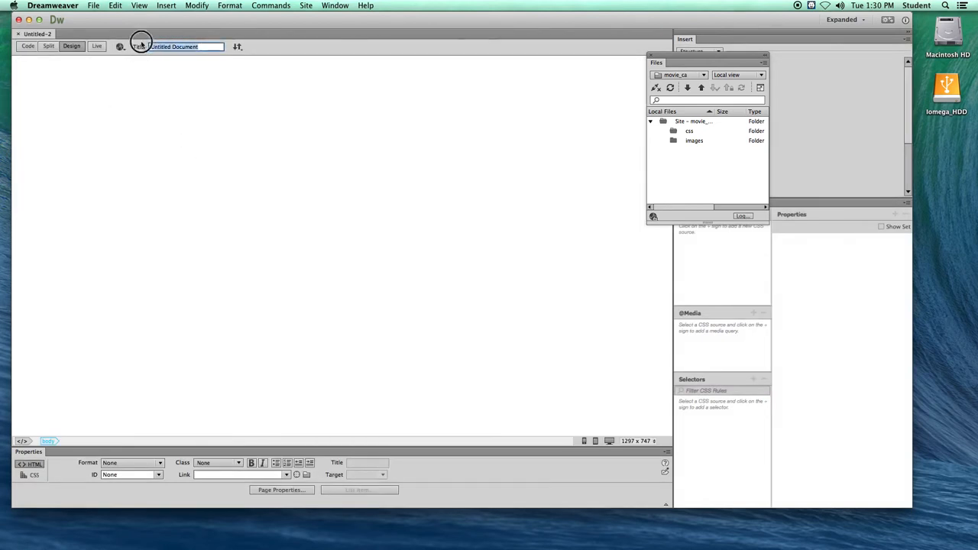
left_click(200, 47)
left_click_drag(200, 46, 145, 47)
left_click_drag(208, 48, 145, 44)
left_click_drag(204, 47, 163, 47)
left_click(201, 47)
left_click_drag(201, 46, 152, 45)
type("U")
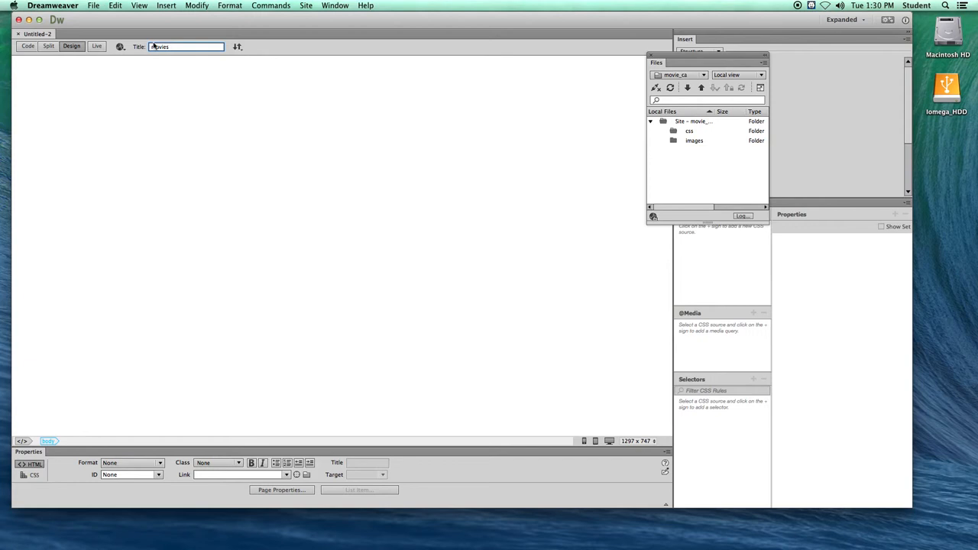
- Save the template as movies.dwt in the site's Templates folder, accepting that it has no editable regions
left_click(93, 5)
left_click(104, 82)
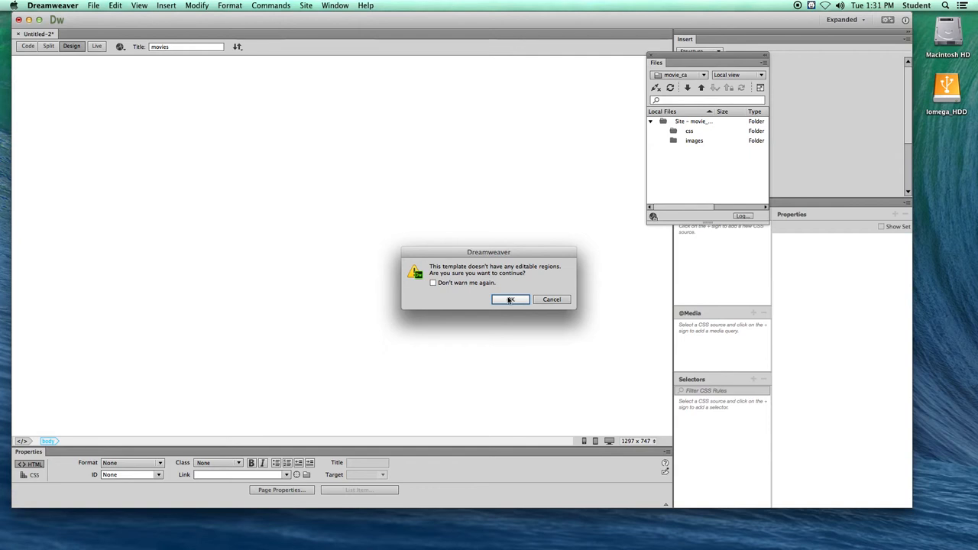
left_click(508, 300)
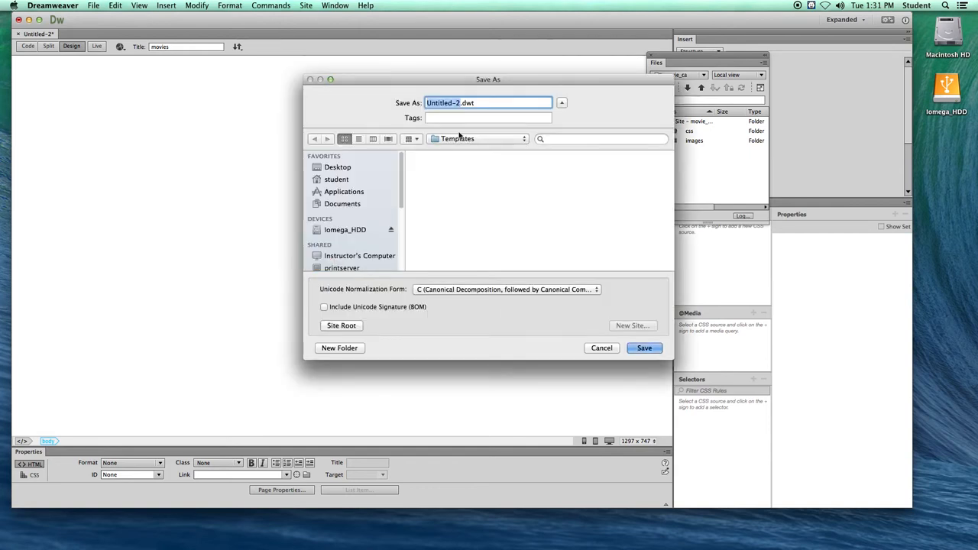
type("movies")
left_click_drag(451, 102, 466, 102)
left_click(471, 102)
left_click(643, 349)
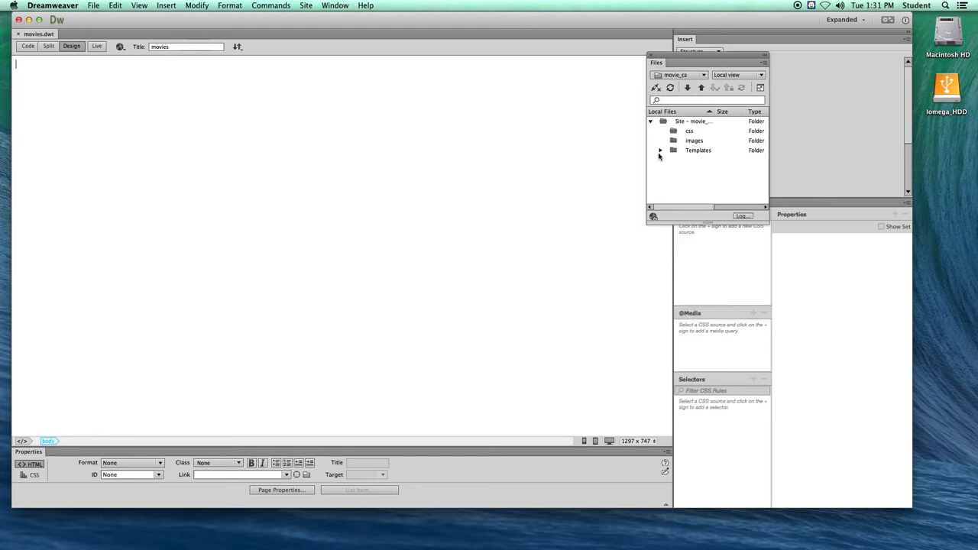
- Expand the site's Templates folder, move the floating Files panel clear of the page, and place the cursor in the blank template
left_click_drag(656, 60, 505, 81)
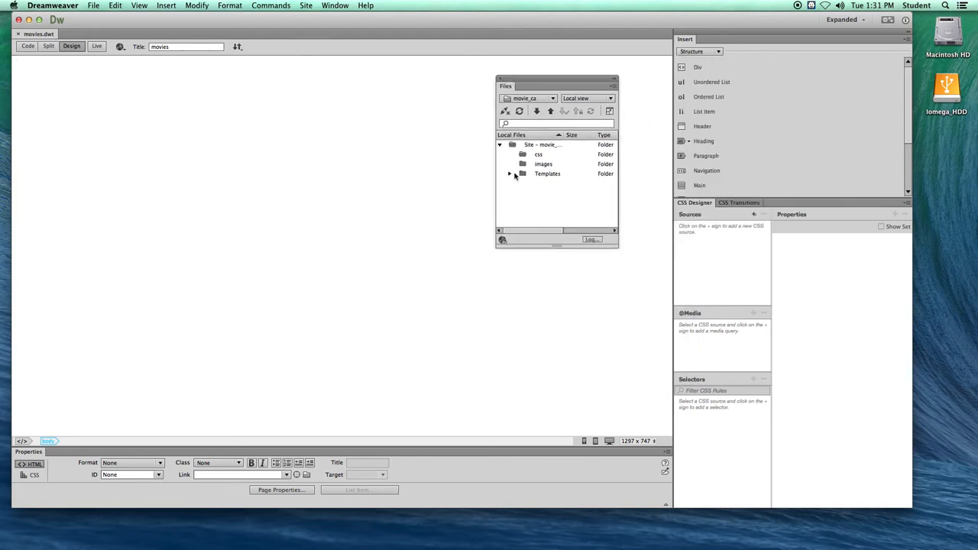
left_click(509, 173)
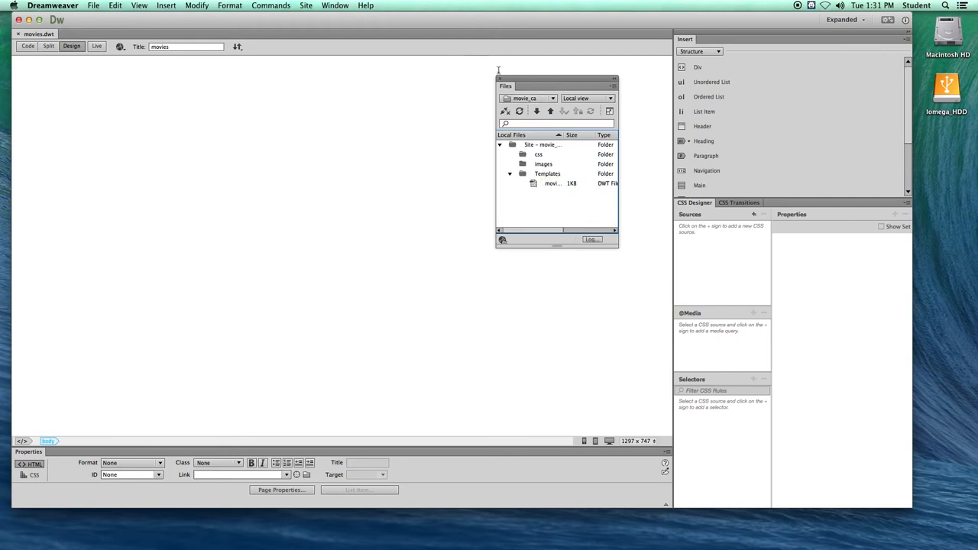
left_click_drag(516, 82, 762, 67)
left_click(217, 63)
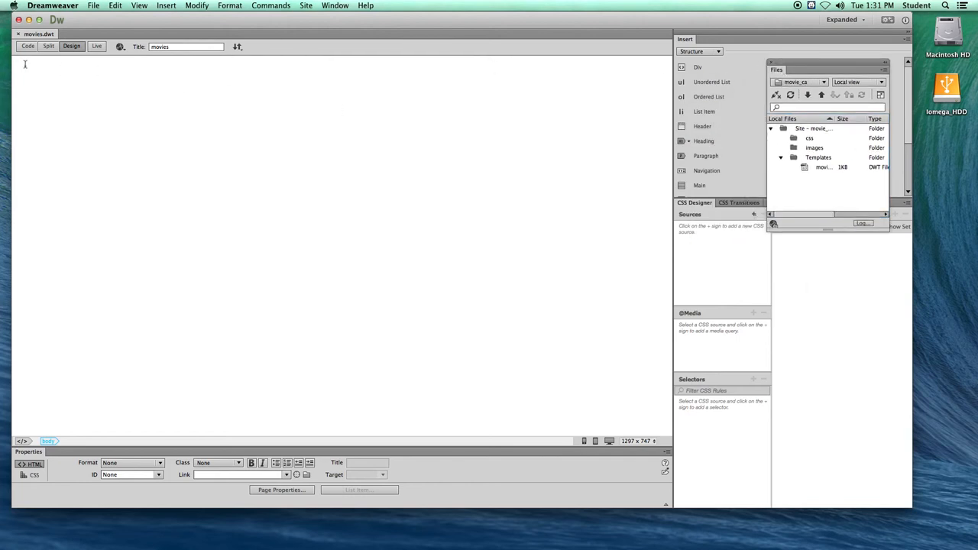
- Undock the Insert panel and start a Structure div at the insertion point with the ID container
left_click_drag(684, 42, 343, 81)
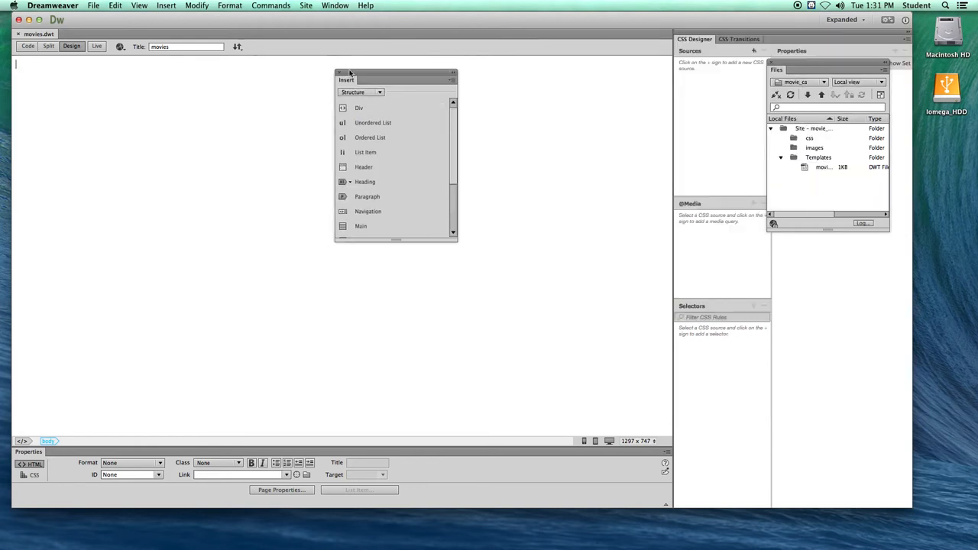
left_click(362, 92)
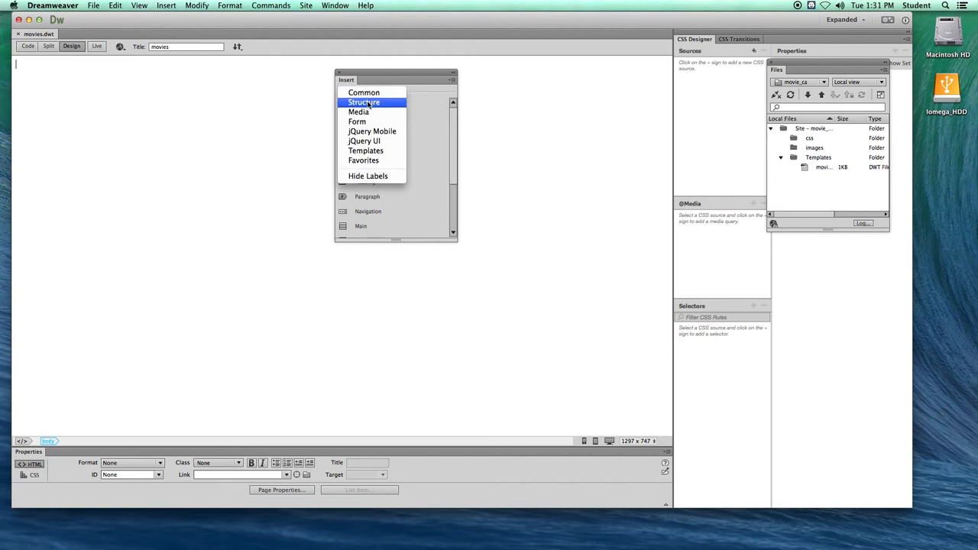
left_click(367, 103)
left_click(359, 109)
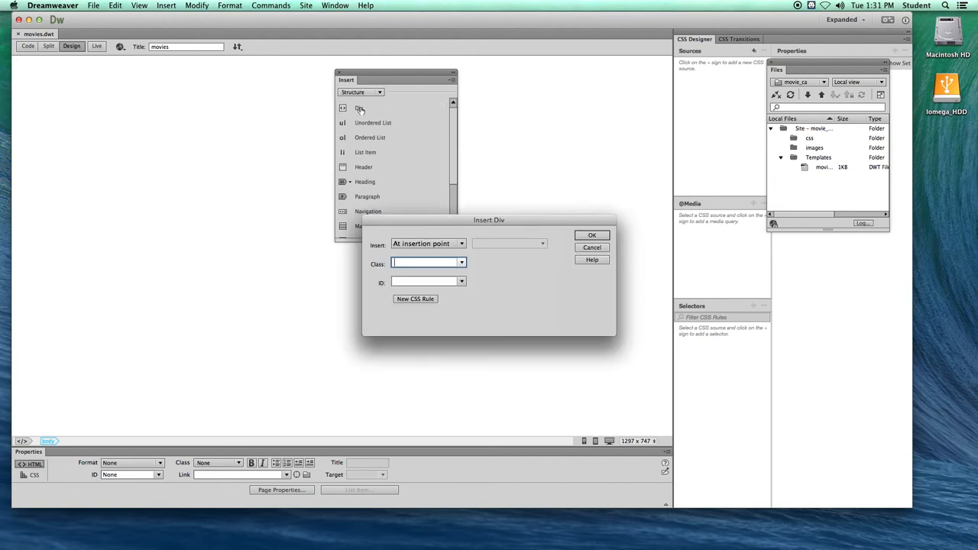
left_click_drag(397, 221, 415, 190)
left_click(413, 248)
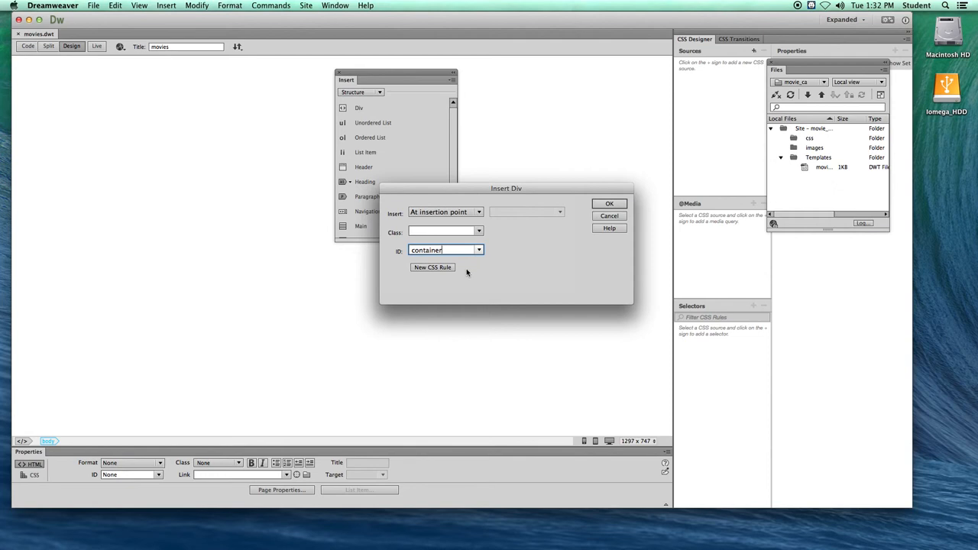
- Create a new CSS rule for the #container ID selector, defined in a new style sheet file
left_click(428, 270)
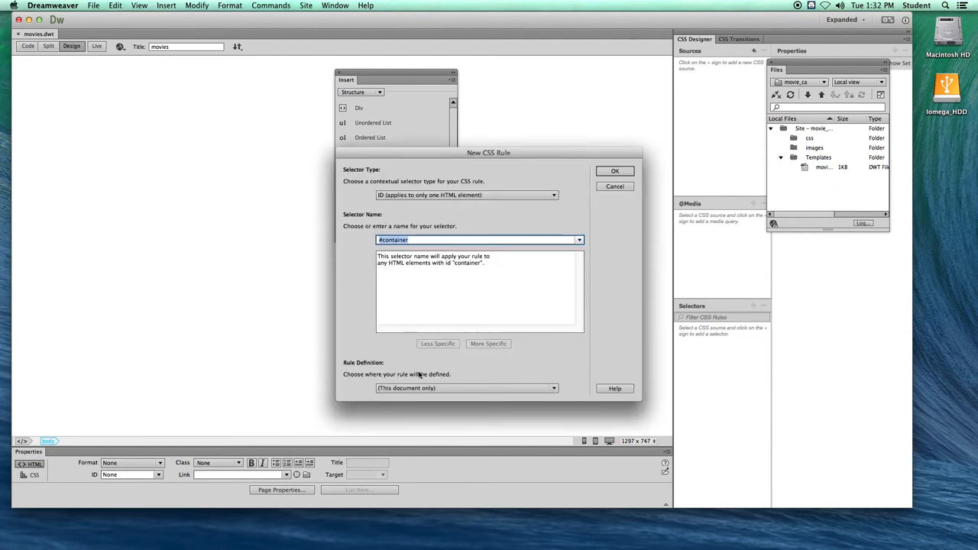
left_click_drag(407, 241, 377, 240)
left_click(380, 242)
left_click(411, 240)
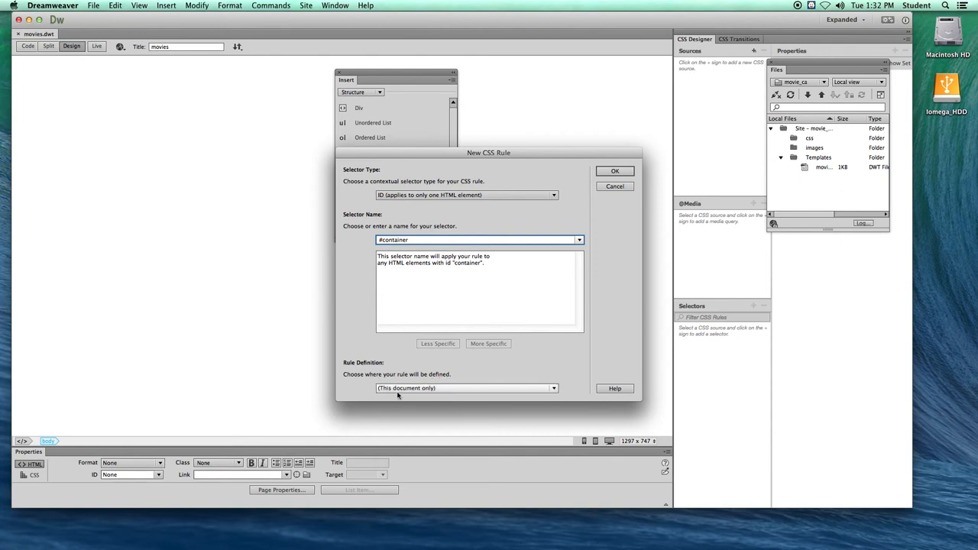
left_click(557, 389)
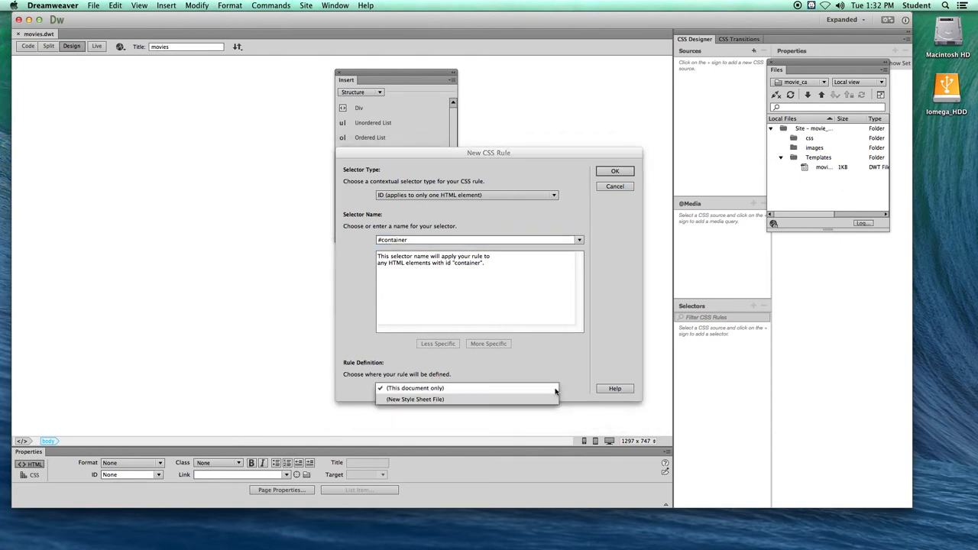
left_click(404, 399)
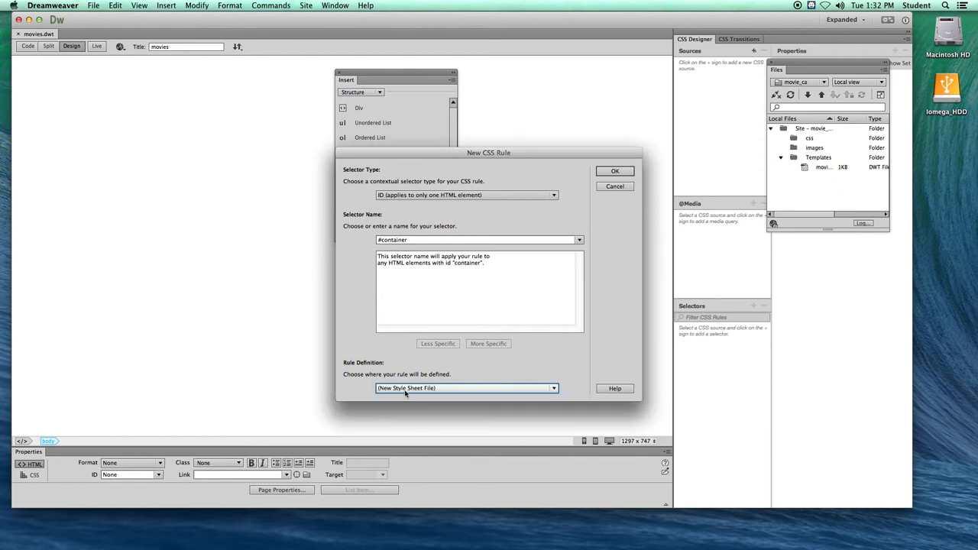
left_click(613, 171)
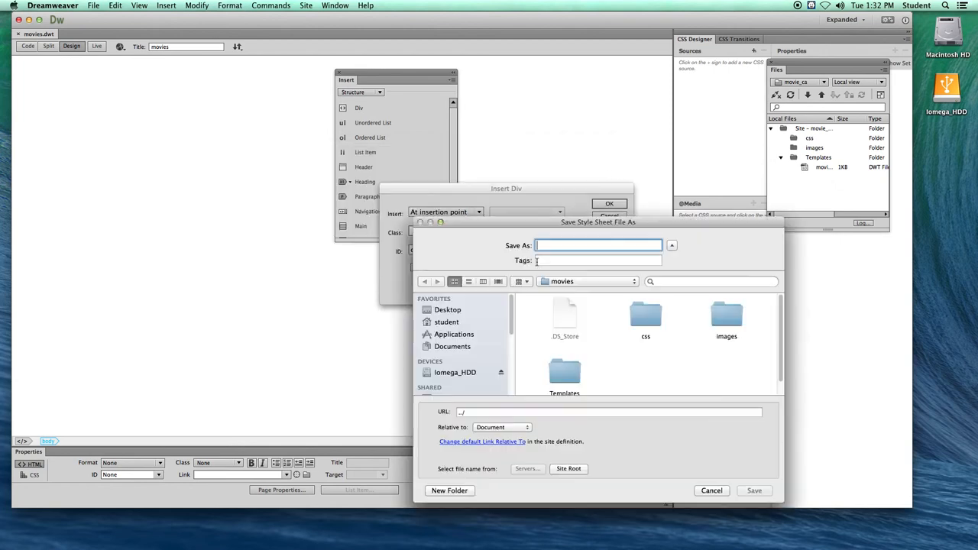
- Save the new style sheet as movies_style_sheet in the site's css folder
left_click_drag(522, 224, 378, 130)
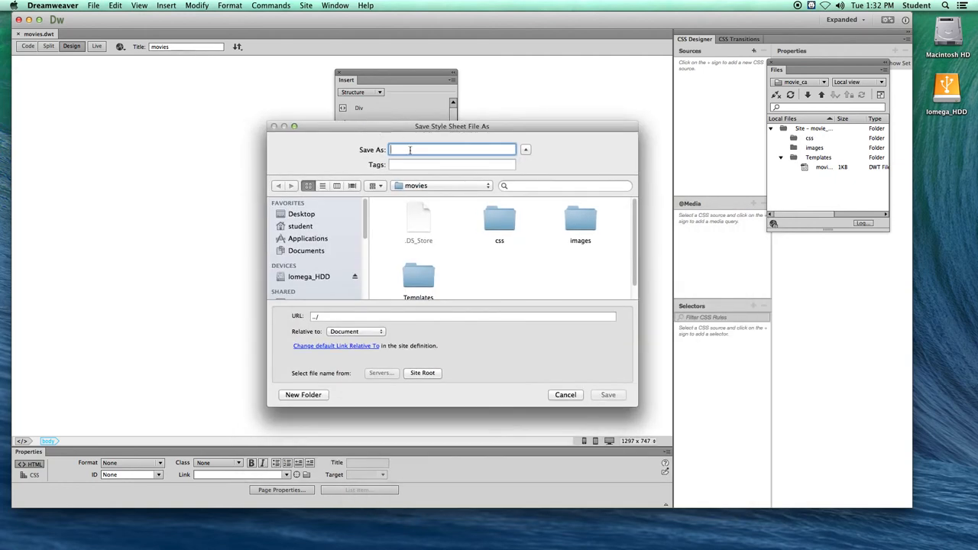
type("movie")
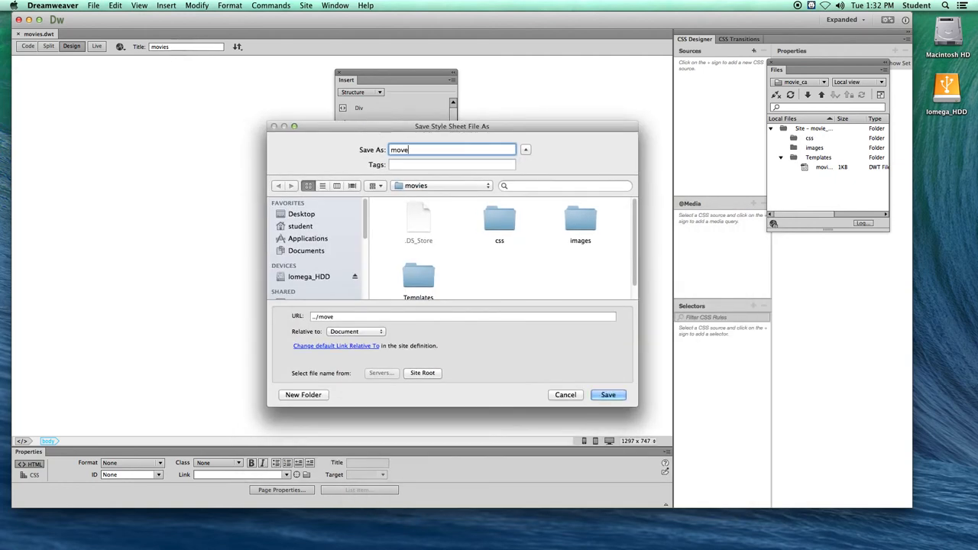
type("s_cs")
key("BackSpace")
key("BackSpace")
type("style_sheet")
double_click(500, 222)
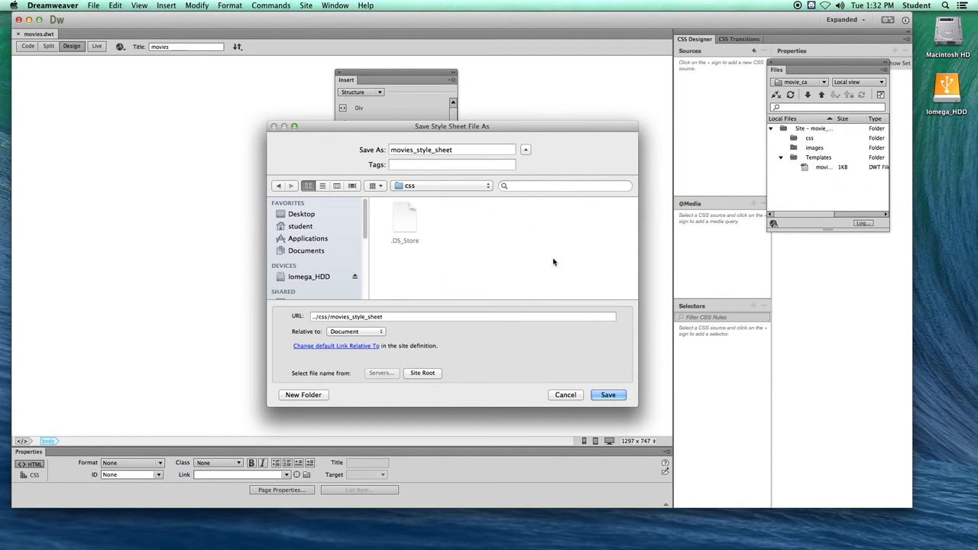
left_click(608, 395)
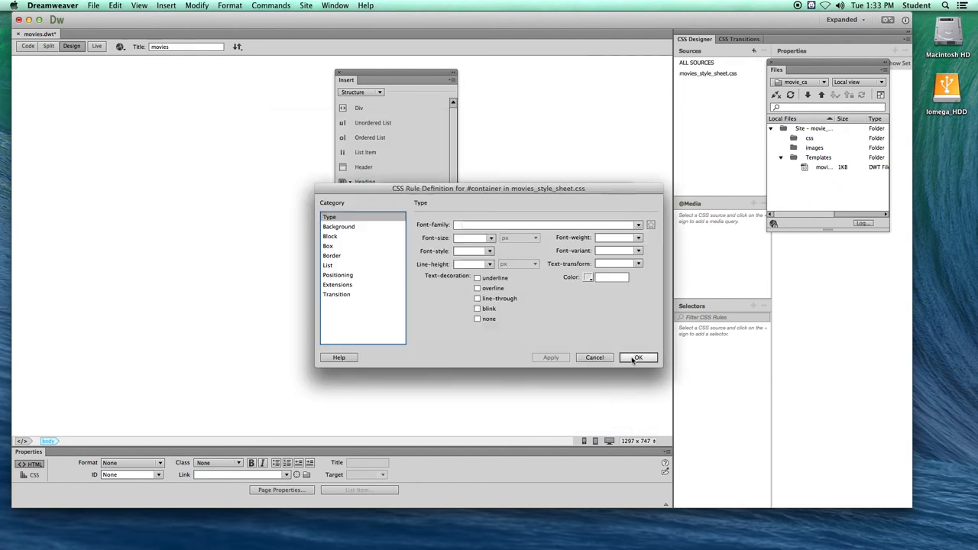
- Set the #container rule's box width to 1024 px and height to 768 px
left_click_drag(384, 185, 221, 165)
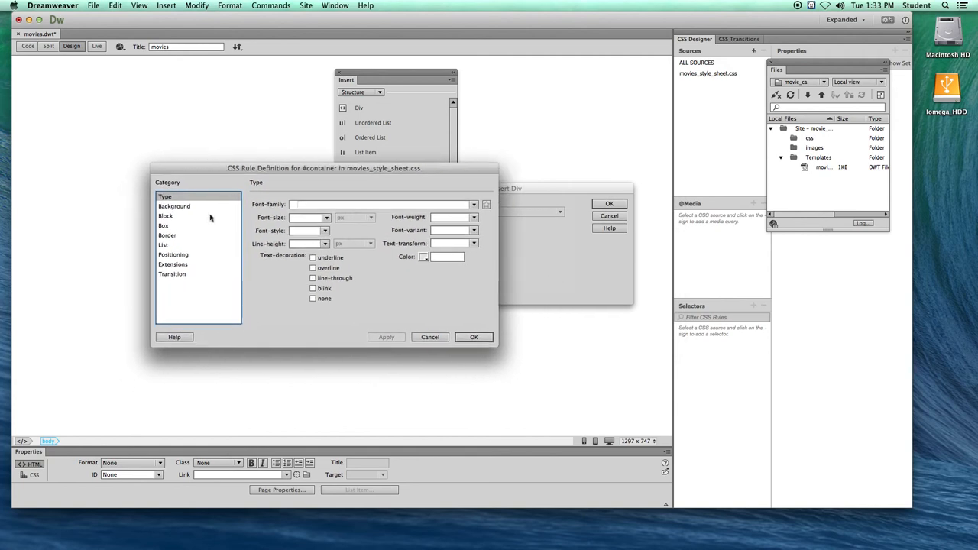
left_click(163, 226)
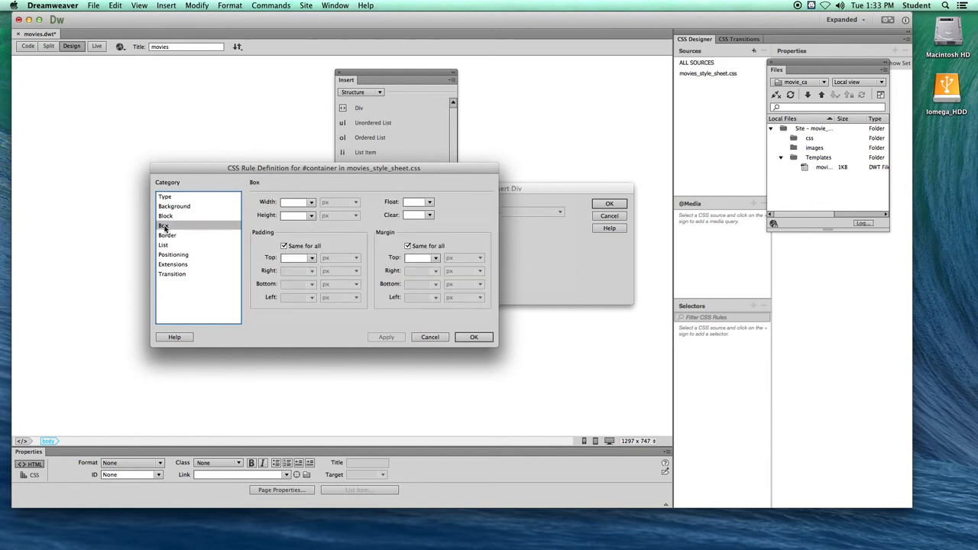
left_click(291, 201)
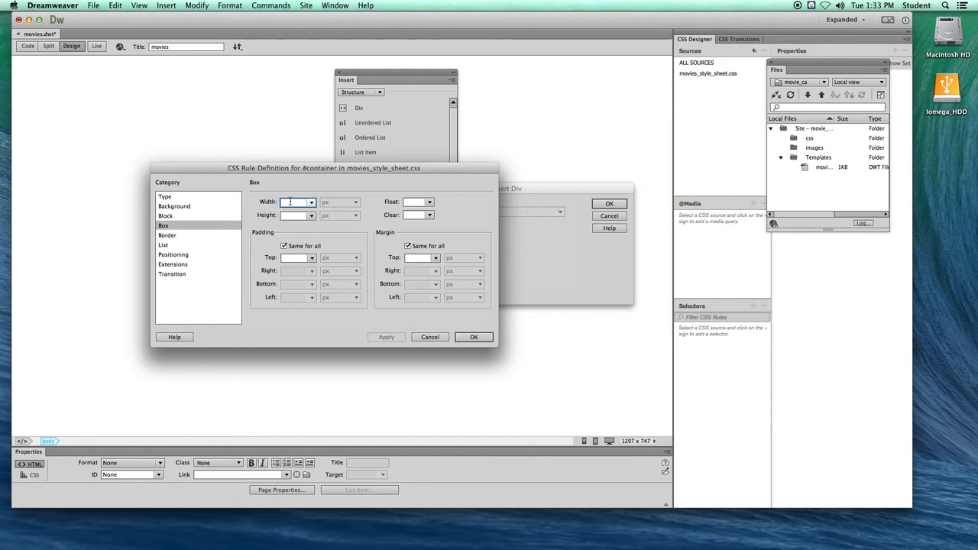
type("1024")
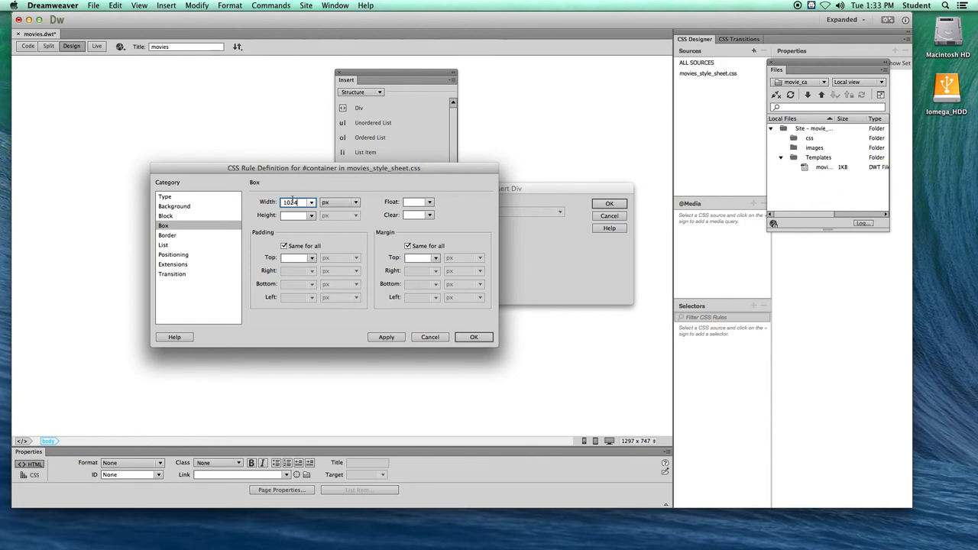
left_click(283, 215)
type("768")
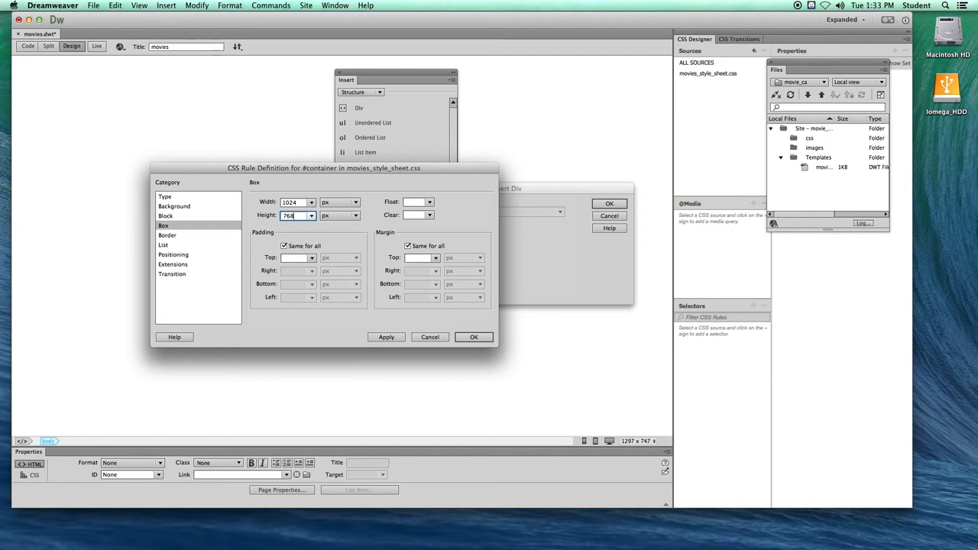
left_click(310, 216)
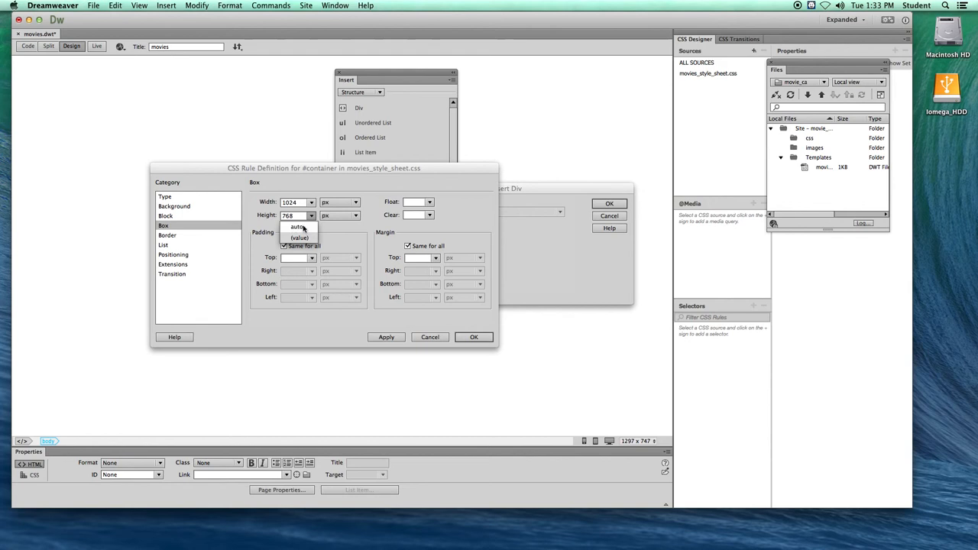
left_click(298, 217)
left_click_drag(296, 216, 281, 216)
left_click(303, 216)
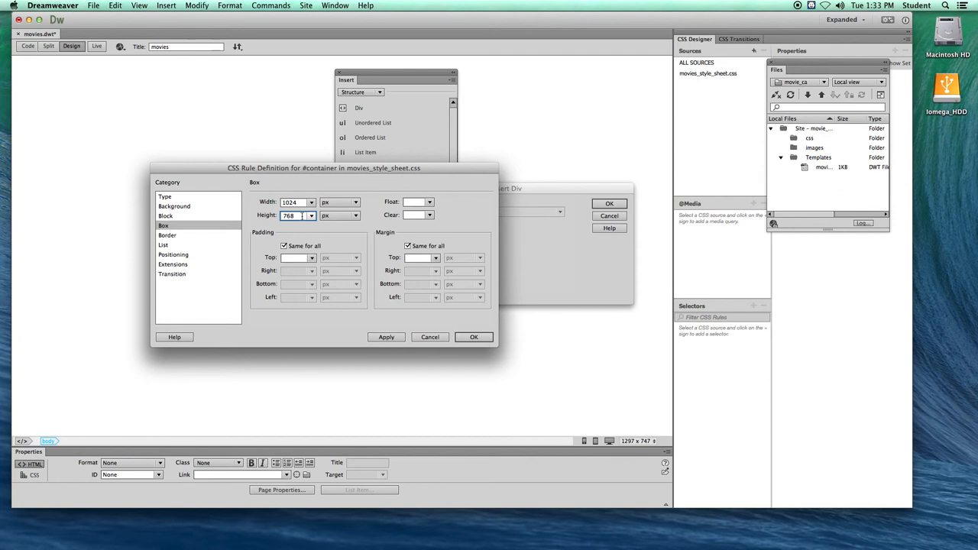
- Give #container separate margins of 0 px top and bottom and auto right and left, and insert the div
left_click(407, 245)
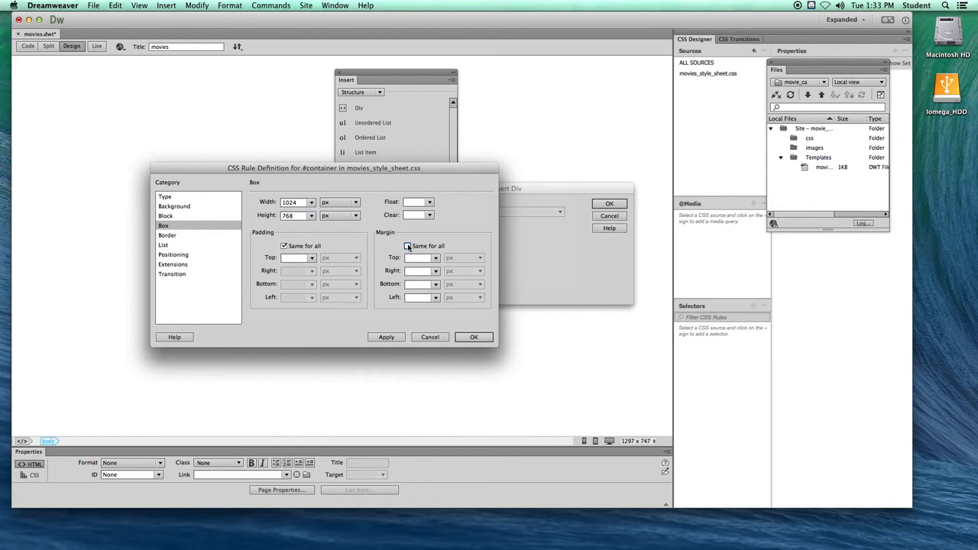
left_click(414, 258)
type("0")
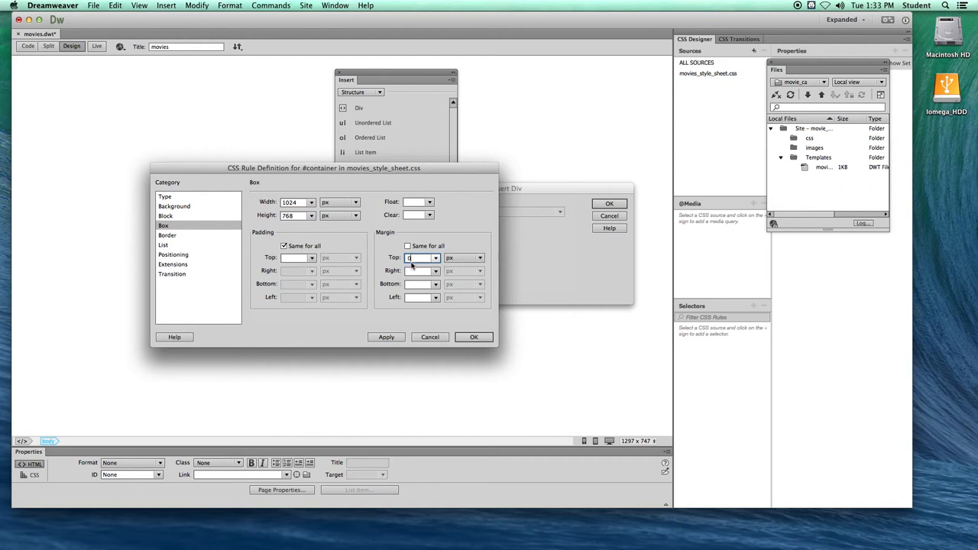
left_click(435, 271)
left_click(421, 284)
left_click(420, 284)
type("0")
left_click(435, 297)
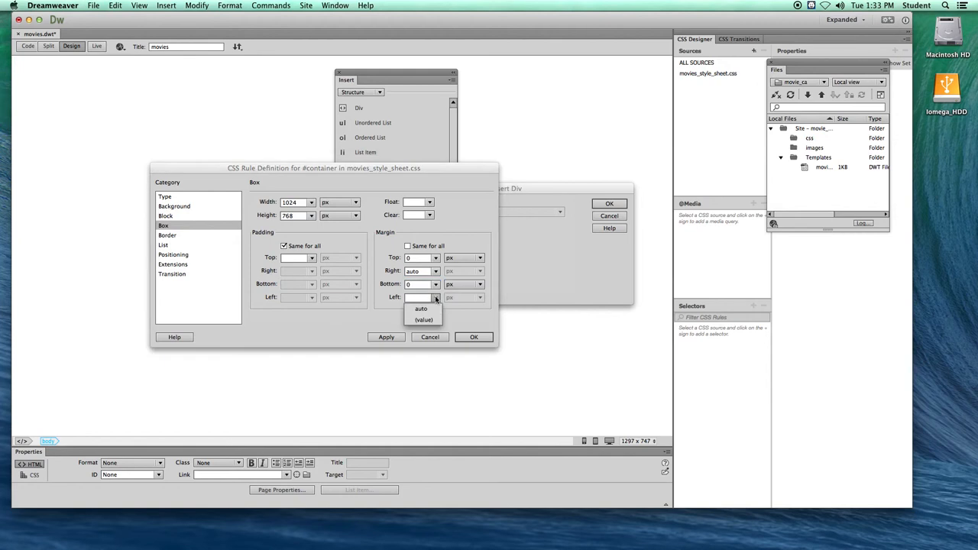
left_click(428, 311)
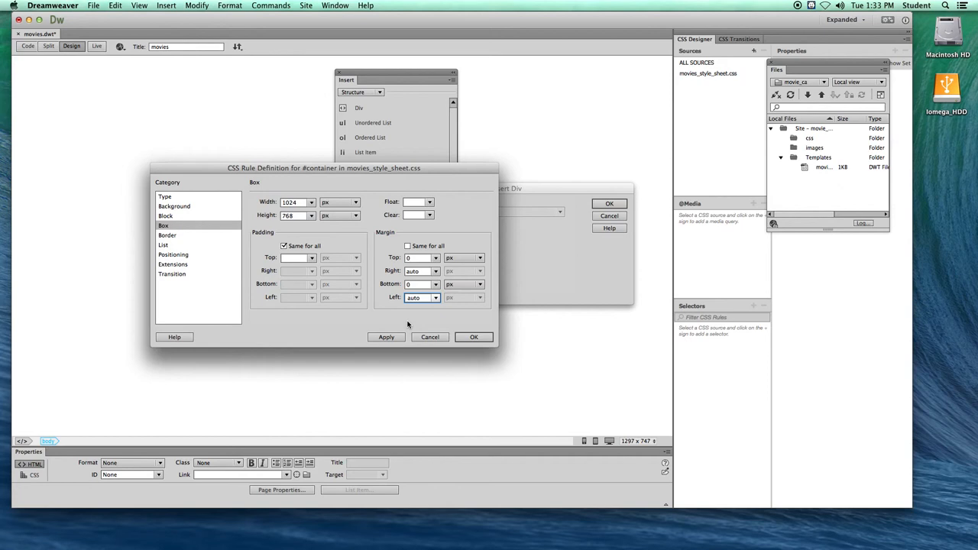
left_click(469, 337)
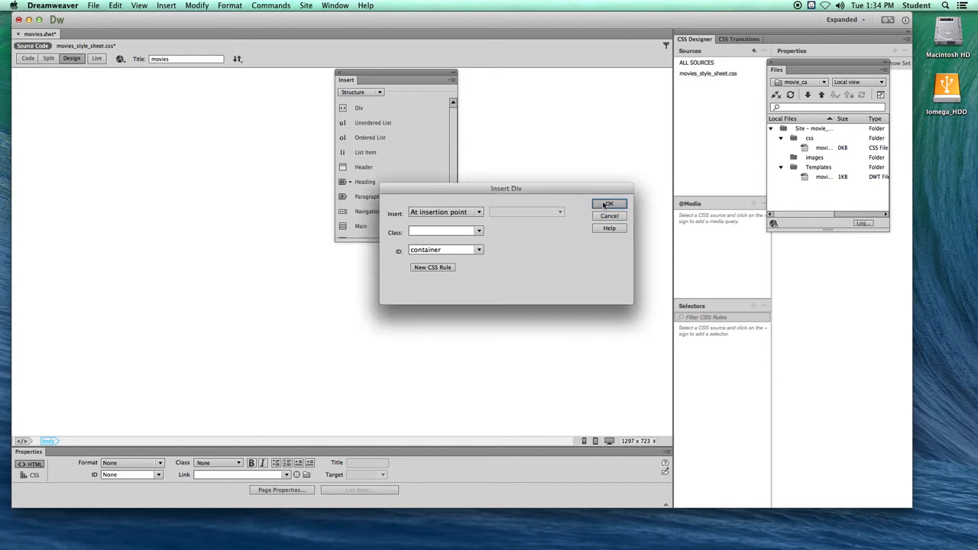
key("Return")
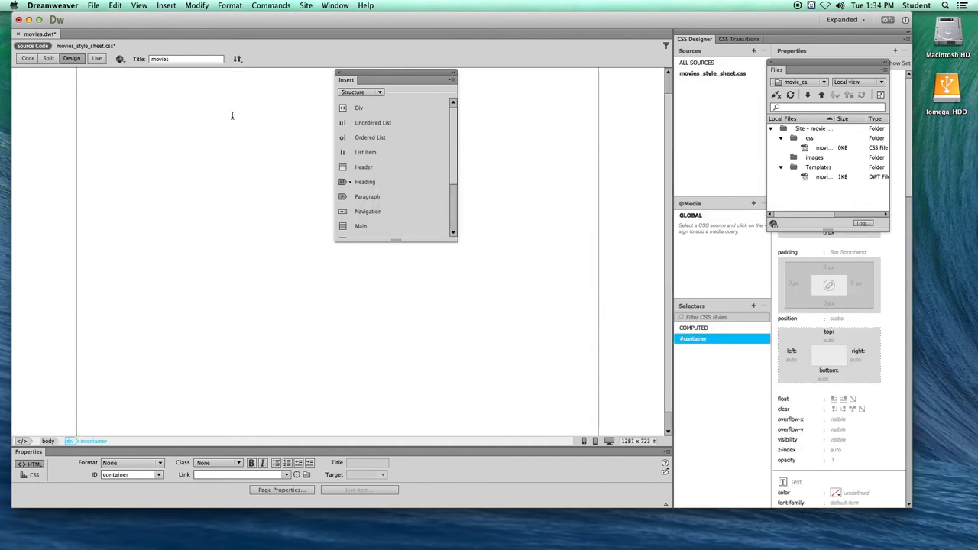
- Move the floating Insert panel off the container div and delete the div's placeholder text
left_click_drag(367, 82, 574, 131)
left_click(152, 89)
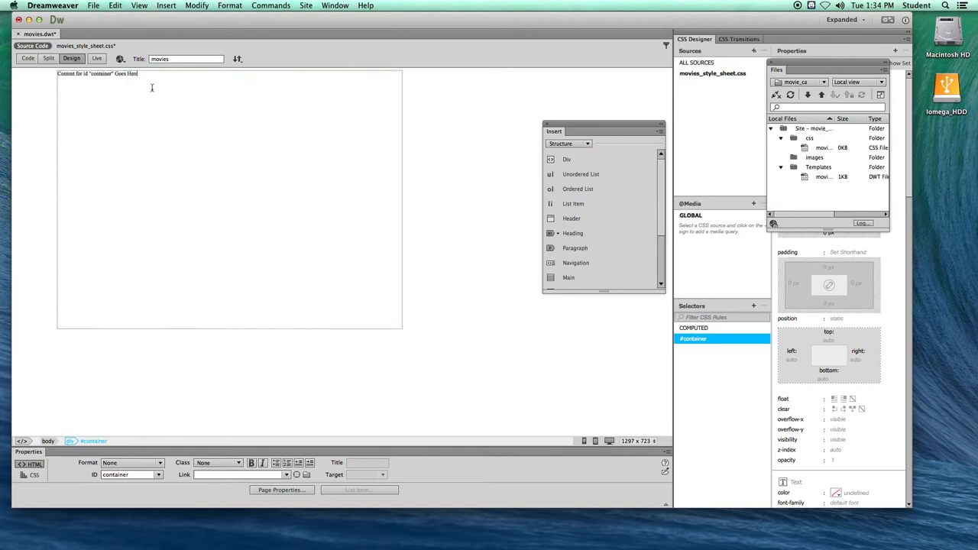
left_click_drag(146, 76, 55, 75)
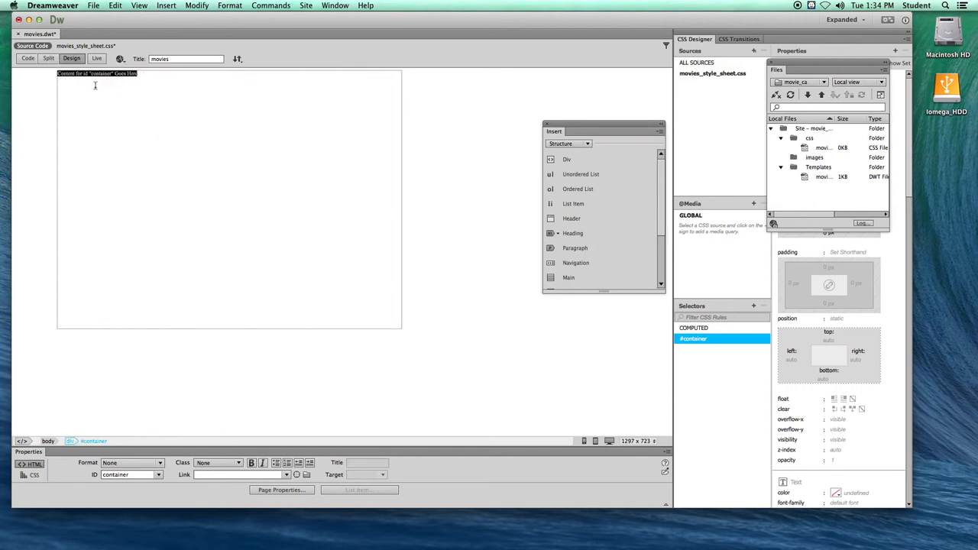
key("Delete")
- Start a header element inside the container with the ID header, and create its #header rule in movies_style_sheet.css
left_click(70, 76)
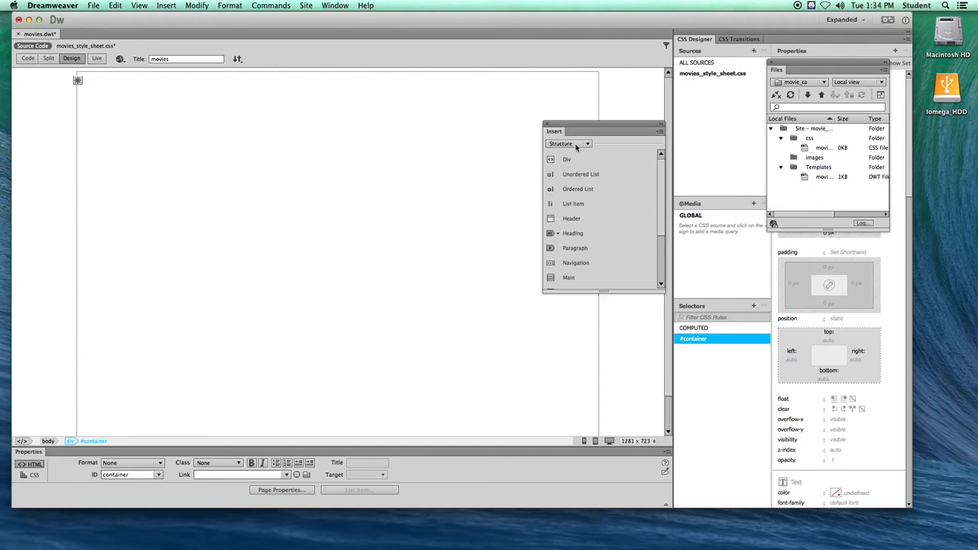
left_click_drag(572, 127, 532, 127)
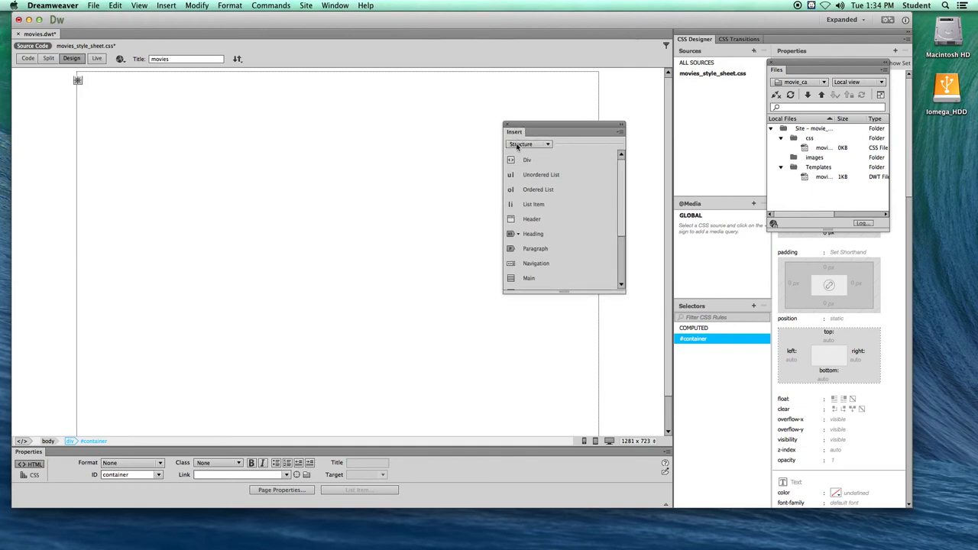
left_click(533, 220)
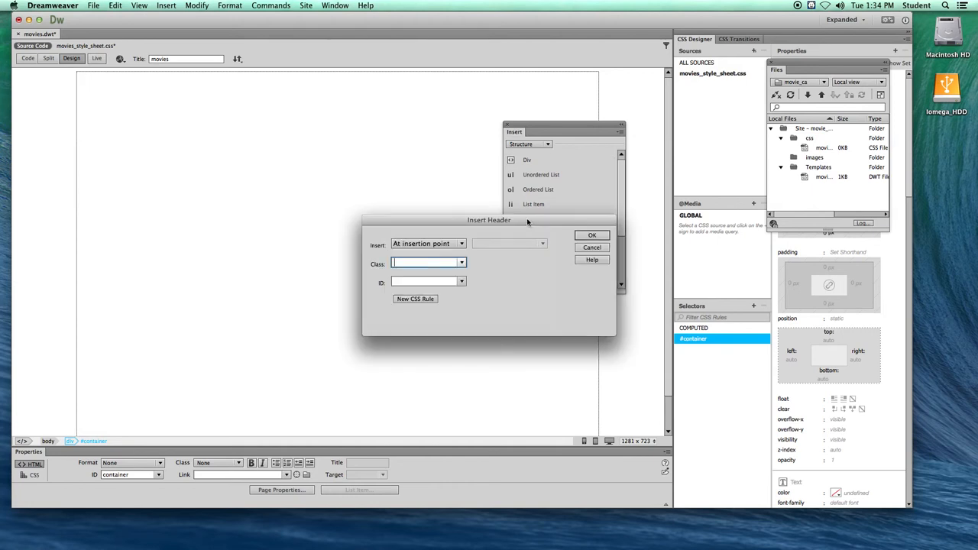
left_click(398, 281)
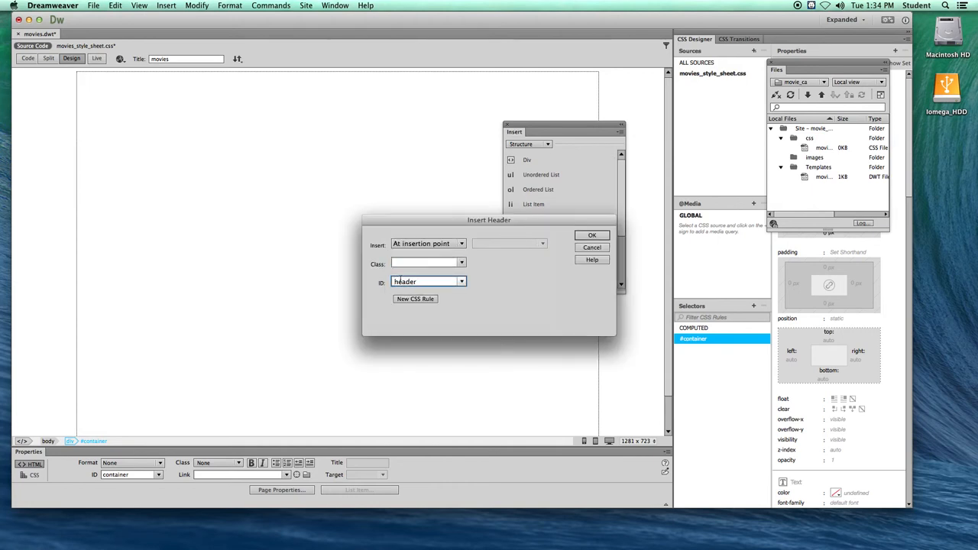
left_click(412, 298)
left_click(379, 240)
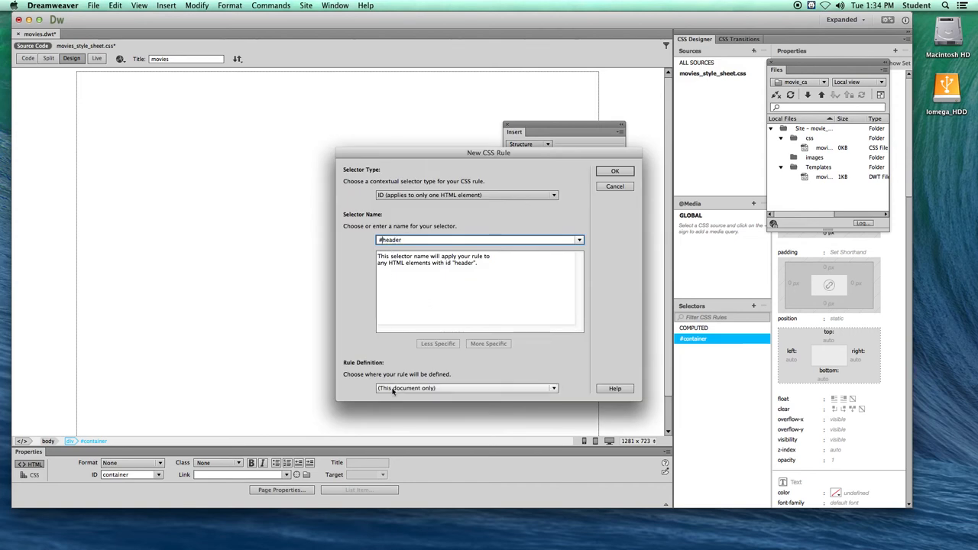
left_click(548, 391)
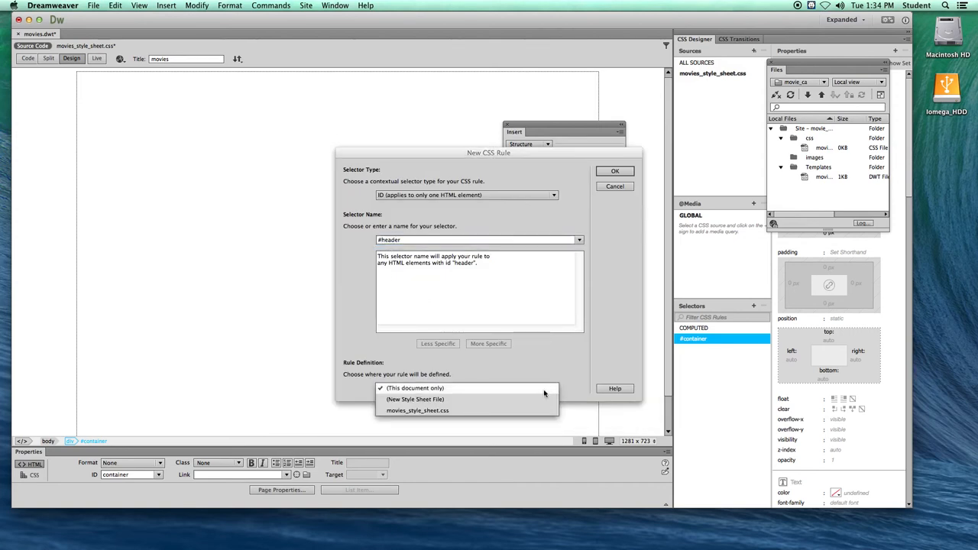
left_click(432, 410)
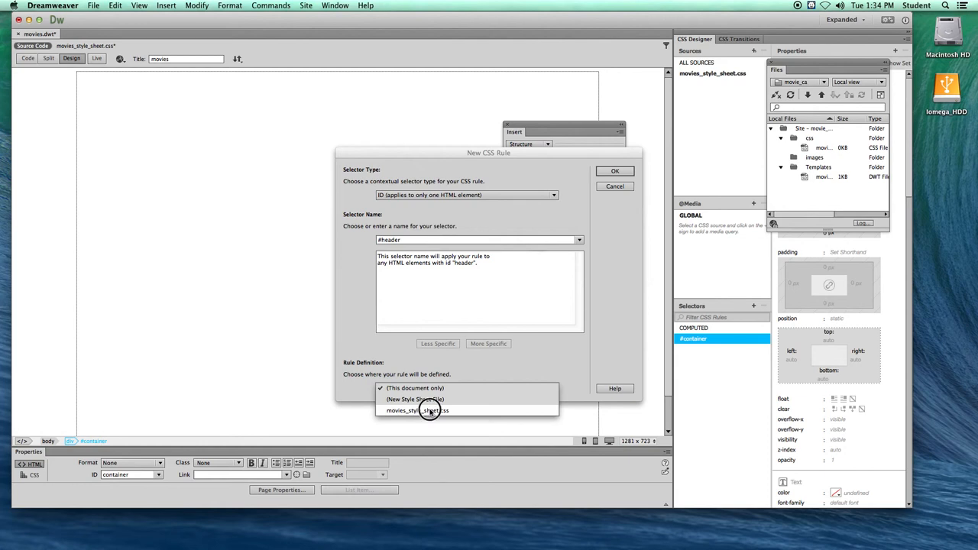
left_click(613, 171)
- Set the #header rule's box to 1024 px wide and 100 px high, floated left
left_click_drag(381, 174, 272, 149)
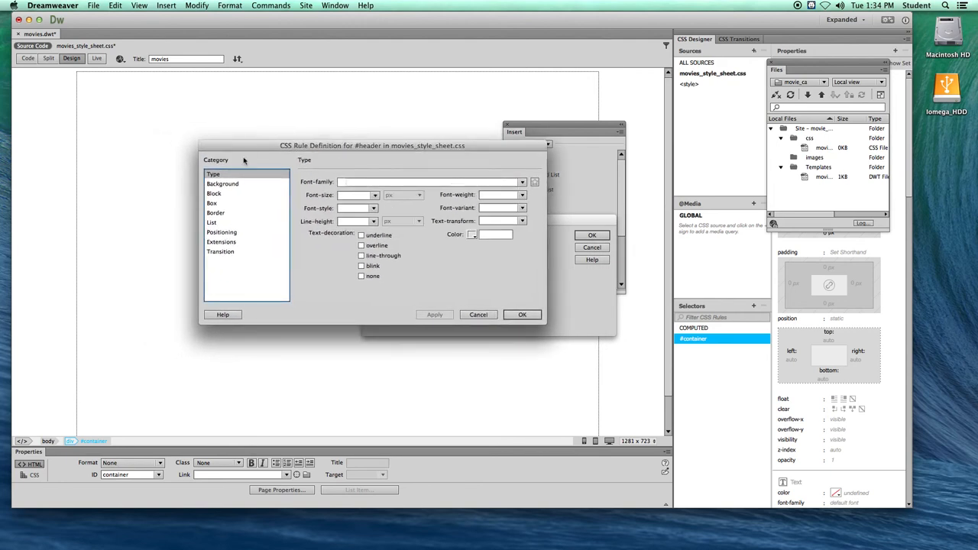
left_click(211, 204)
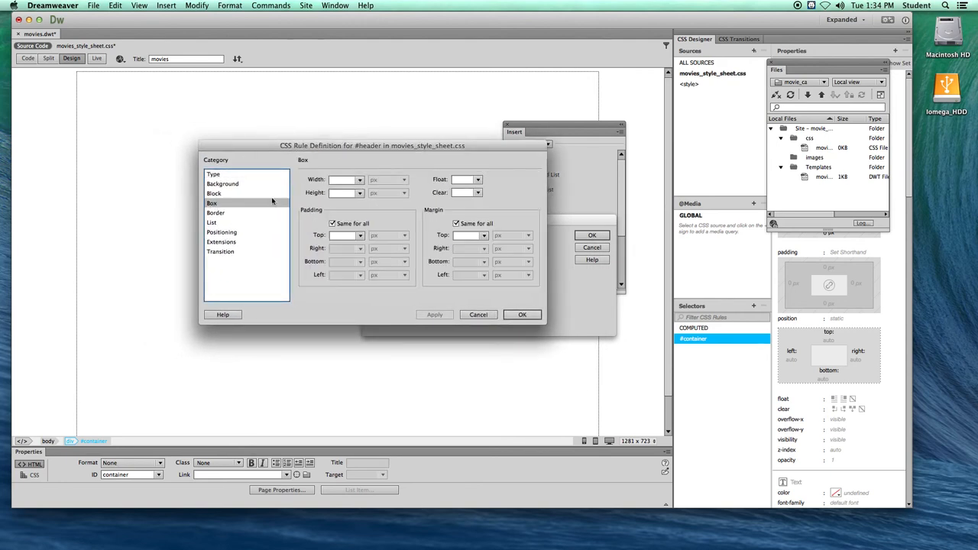
left_click(345, 180)
type("1024")
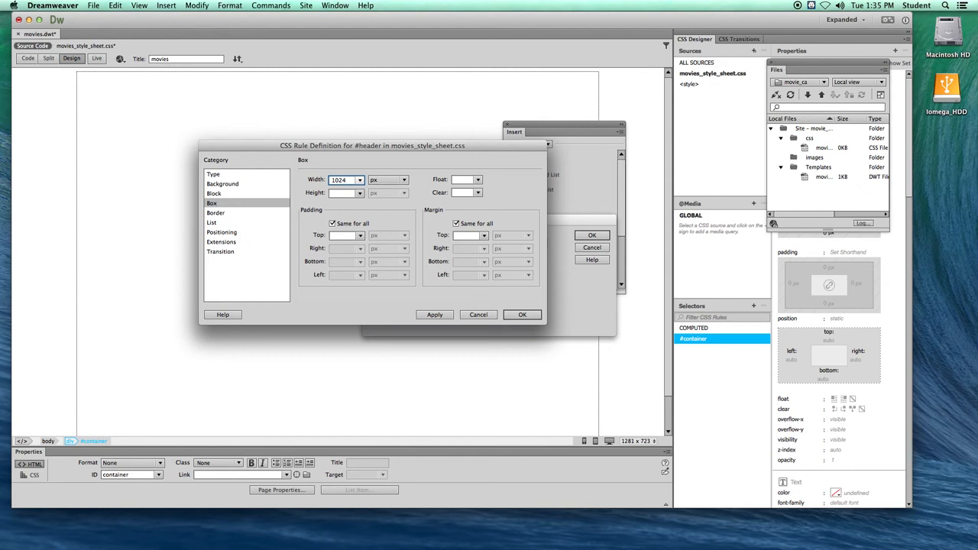
left_click(338, 194)
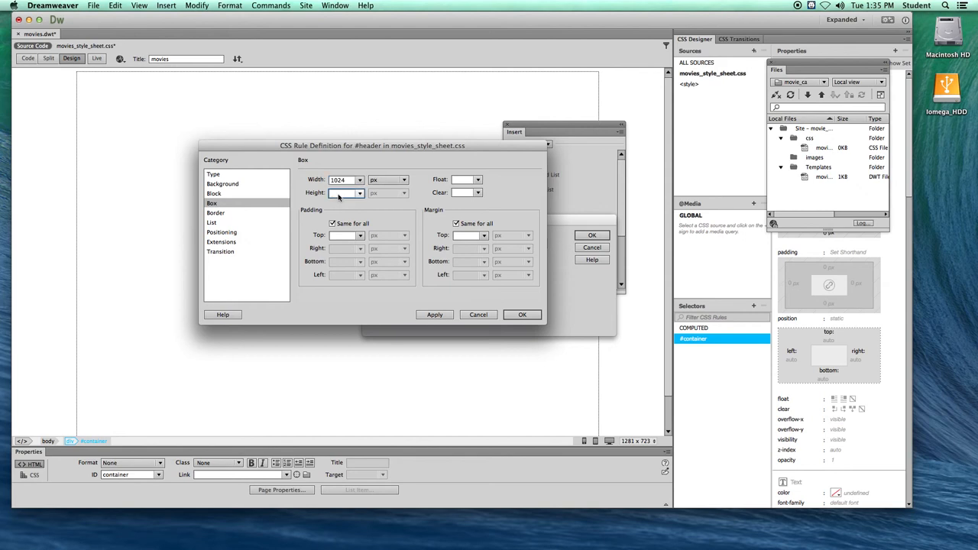
type("1")
left_click(478, 180)
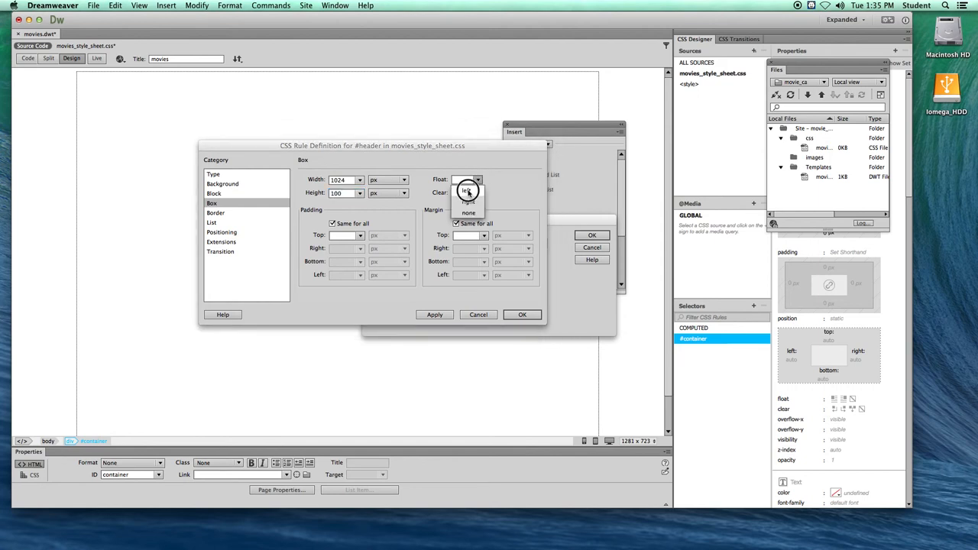
left_click(468, 191)
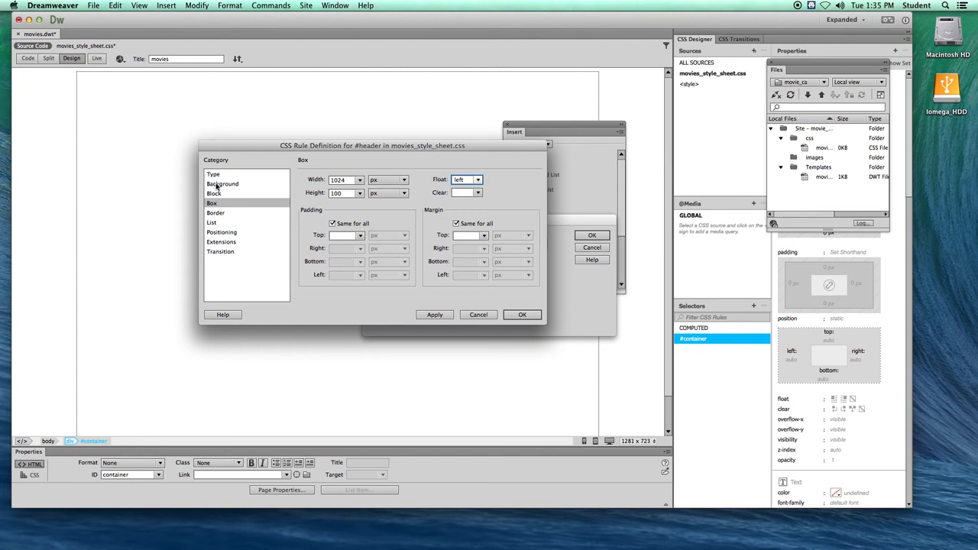
- Give the #header rule a light pink background colour, #F6C3F6
left_click(217, 184)
left_click(380, 183)
left_click(417, 246)
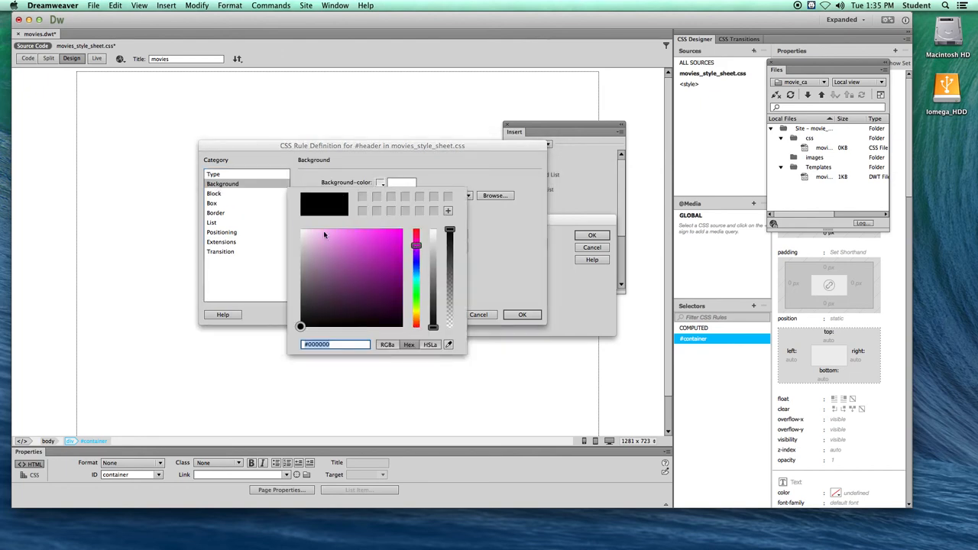
left_click(321, 232)
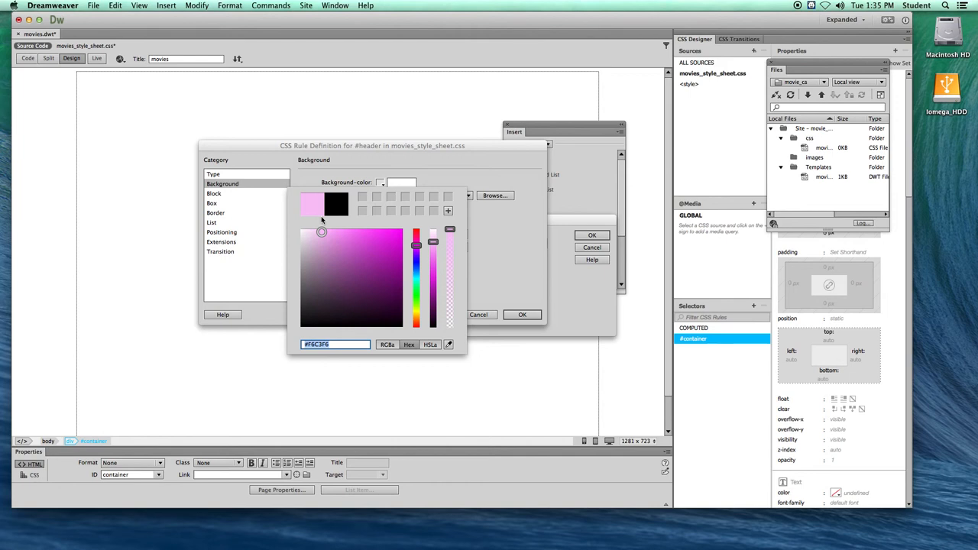
key("Return")
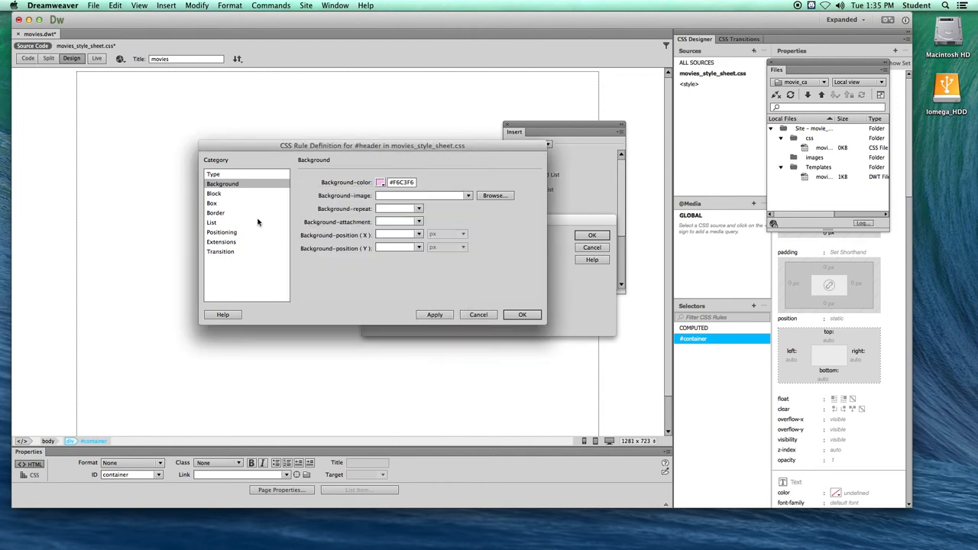
- Give #header a separate bottom margin of 10 px and insert the header into the container
left_click(216, 203)
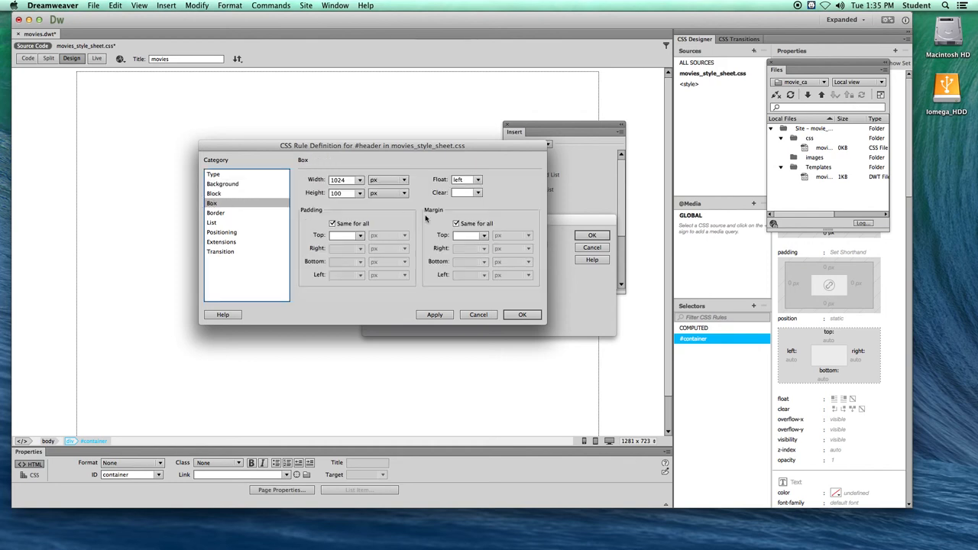
left_click(457, 224)
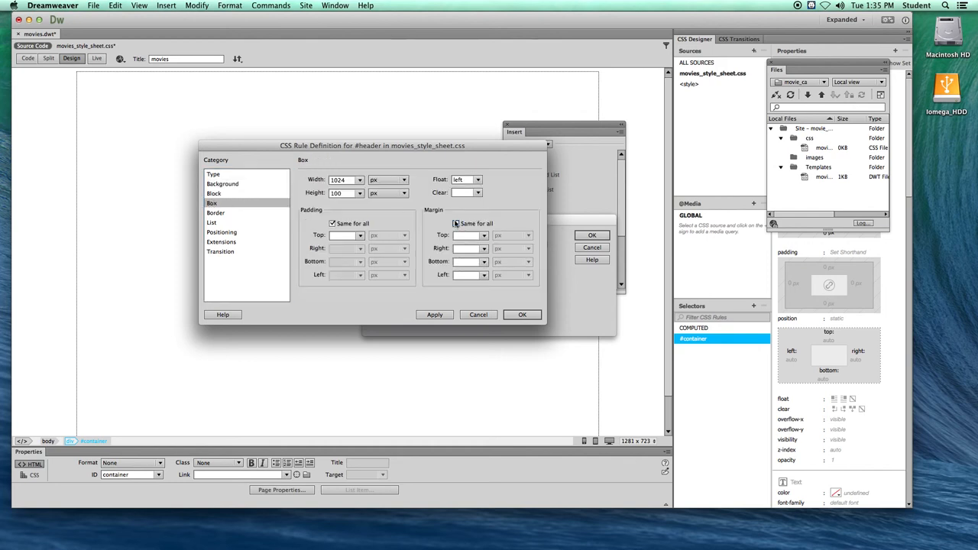
left_click(463, 262)
type("10")
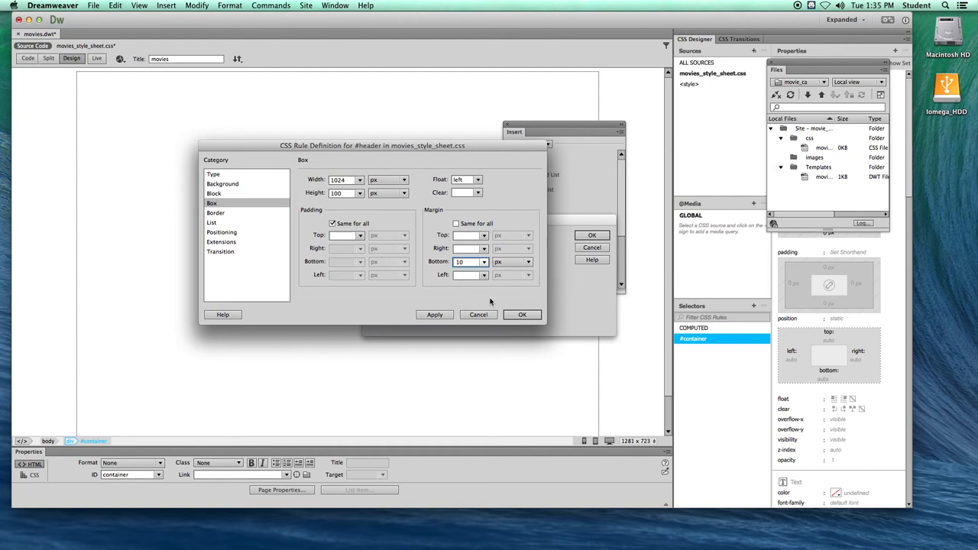
left_click(520, 314)
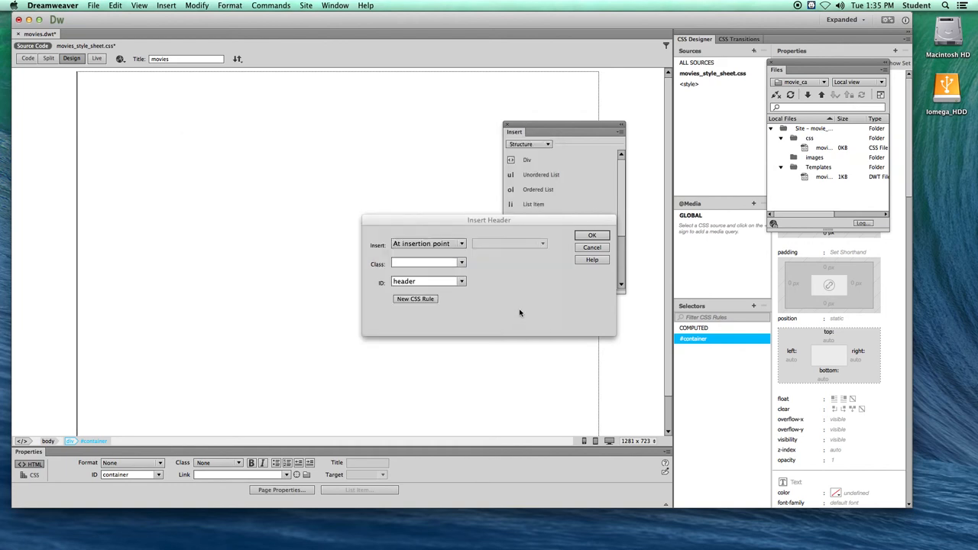
left_click(587, 236)
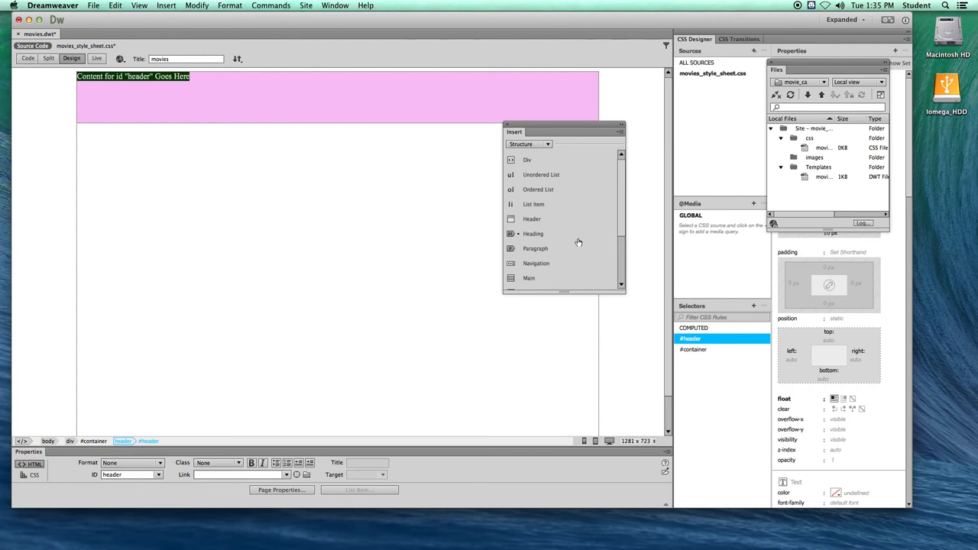
- Move the floating Insert panel clear of the header and delete the header's placeholder text
left_click_drag(531, 130, 572, 196)
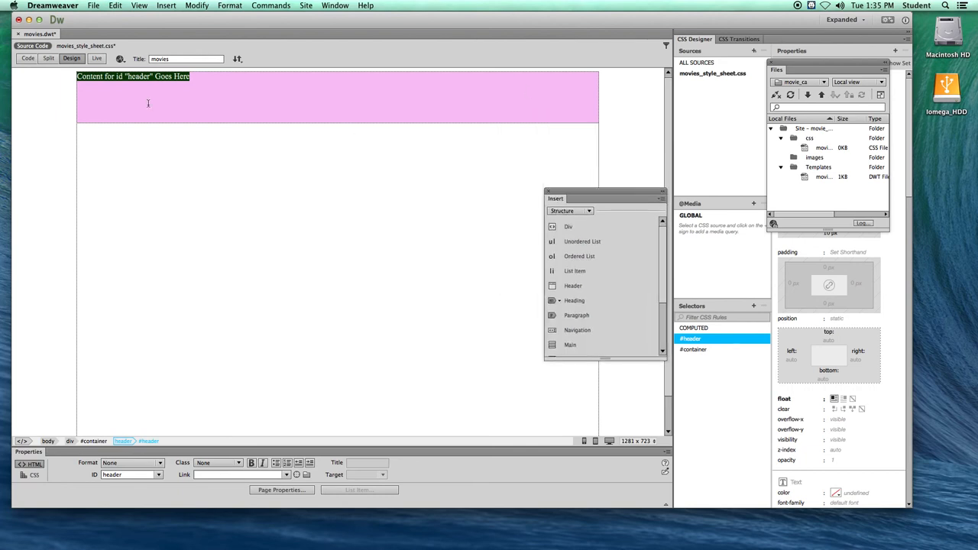
left_click(196, 76)
left_click_drag(195, 77, 76, 81)
key("BackSpace")
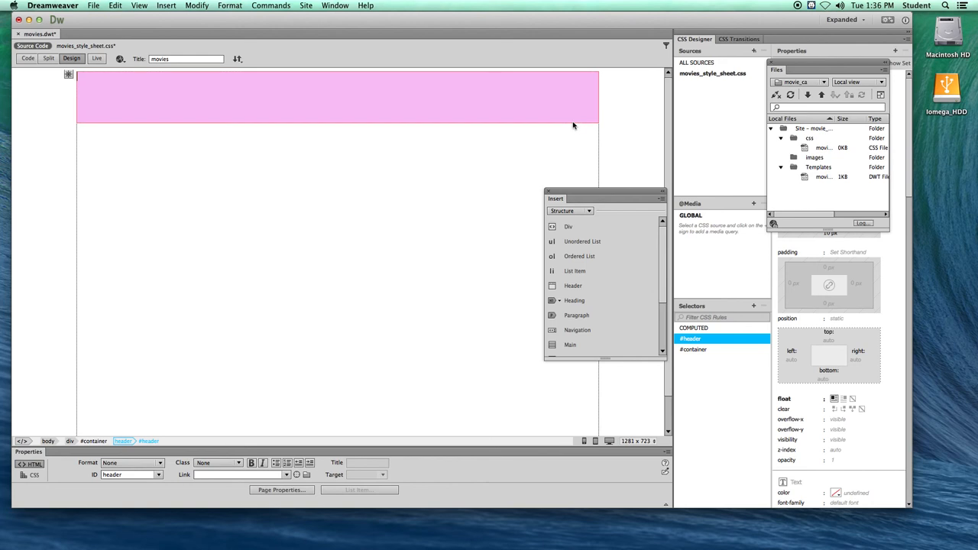
- Start a navigation element in the container below the header with the ID nav, and create its #nav rule in movies_style_sheet.css
left_click(492, 123)
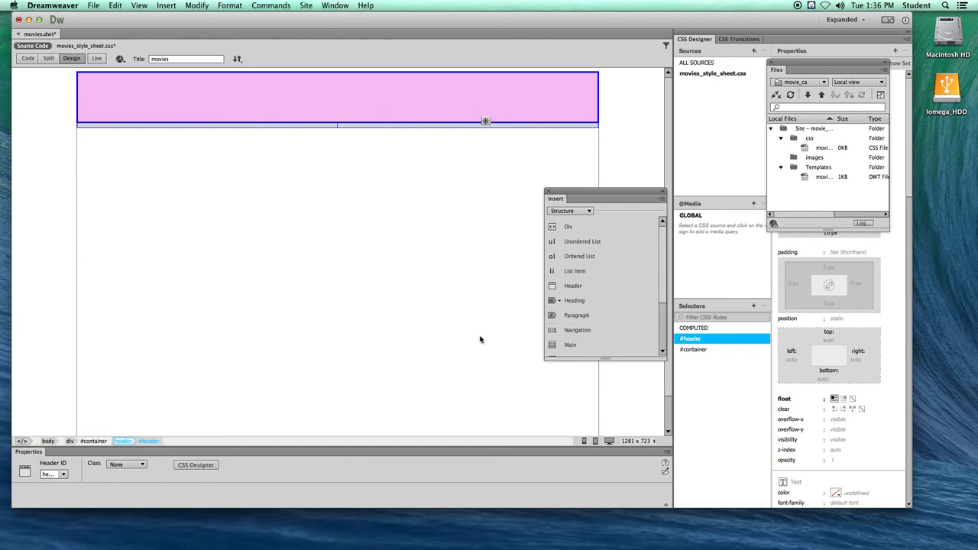
left_click(447, 304)
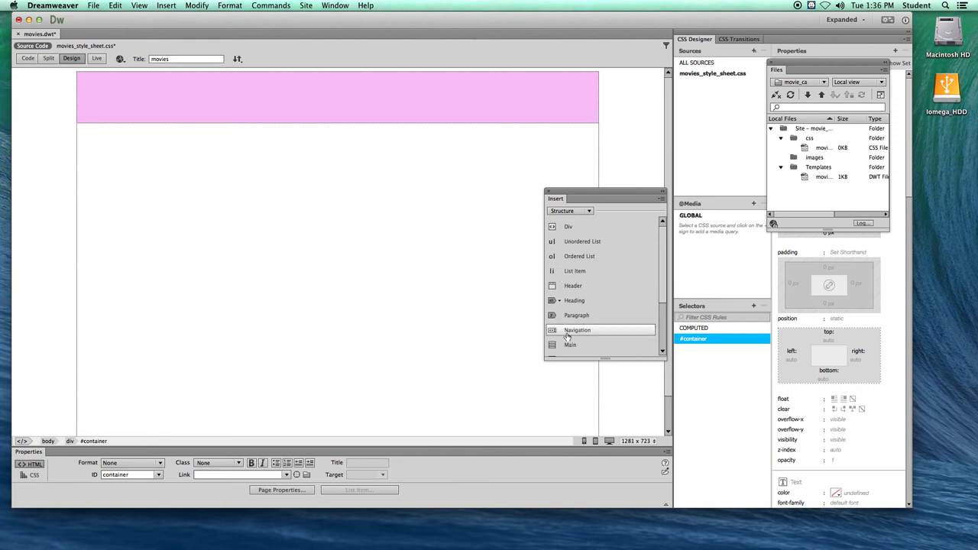
left_click_drag(553, 191, 520, 181)
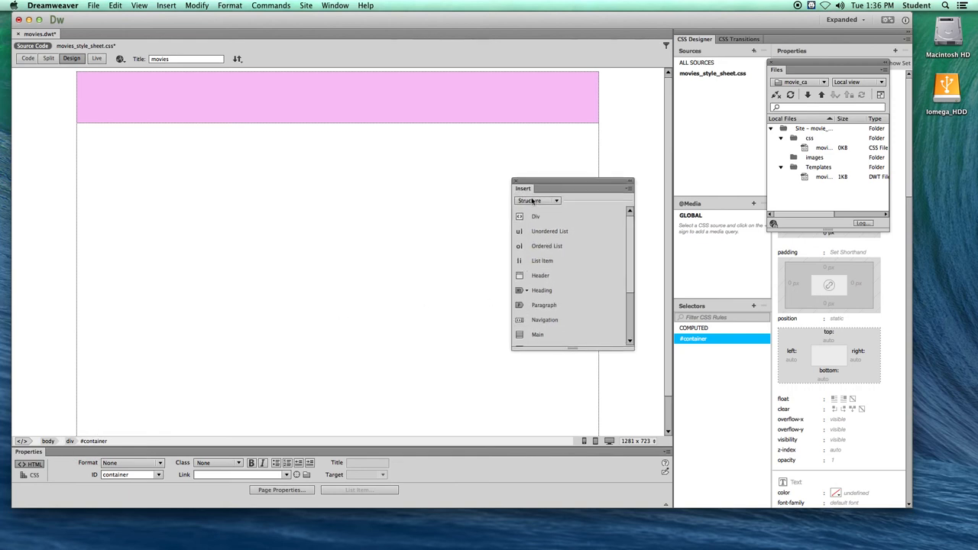
left_click(542, 320)
left_click(406, 282)
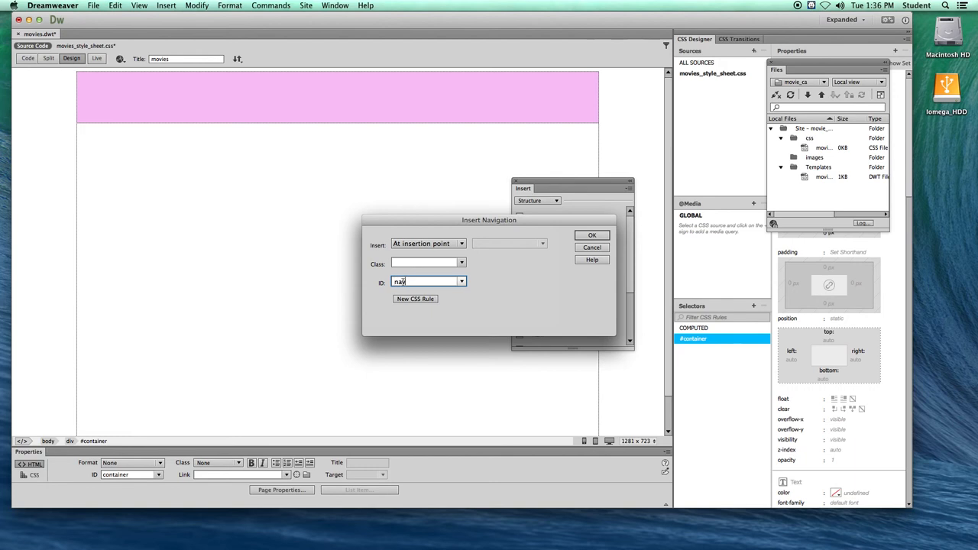
left_click(417, 299)
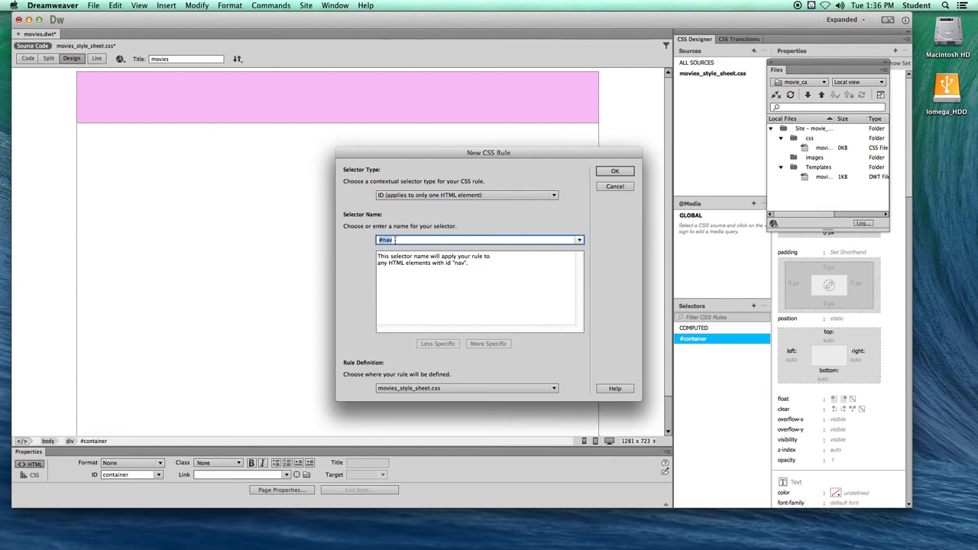
left_click(546, 392)
left_click(424, 388)
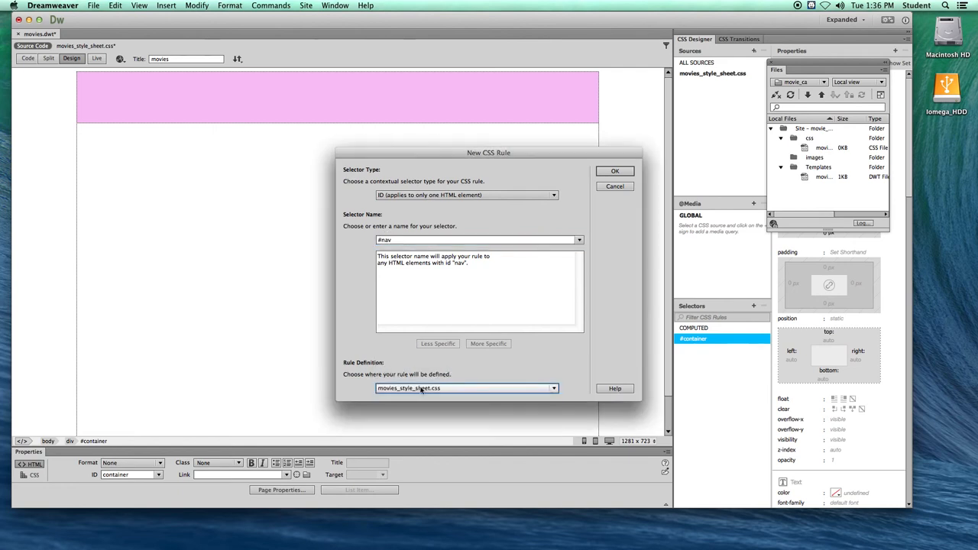
left_click(614, 171)
- Set the #nav rule's box to 1024 px wide and 50 px high, floated left
left_click_drag(372, 190, 176, 176)
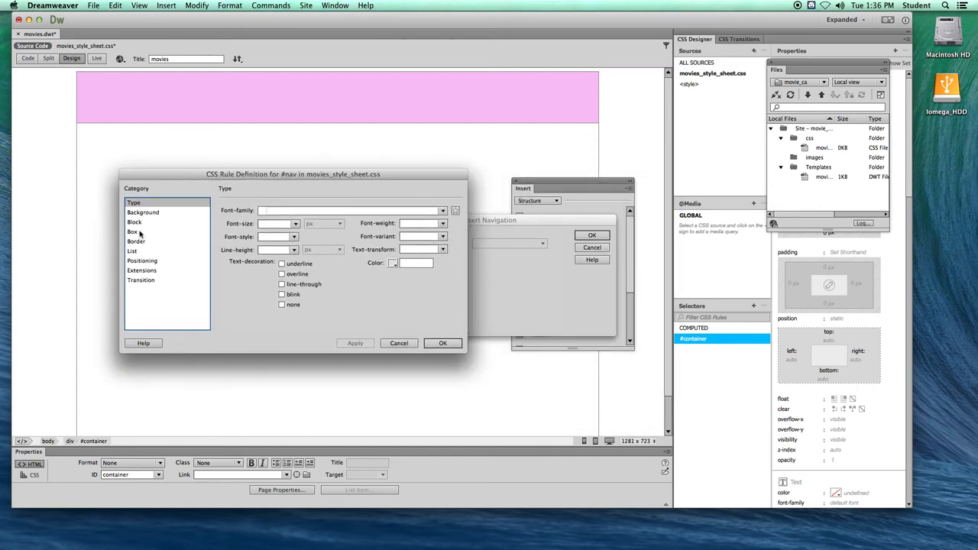
left_click(134, 232)
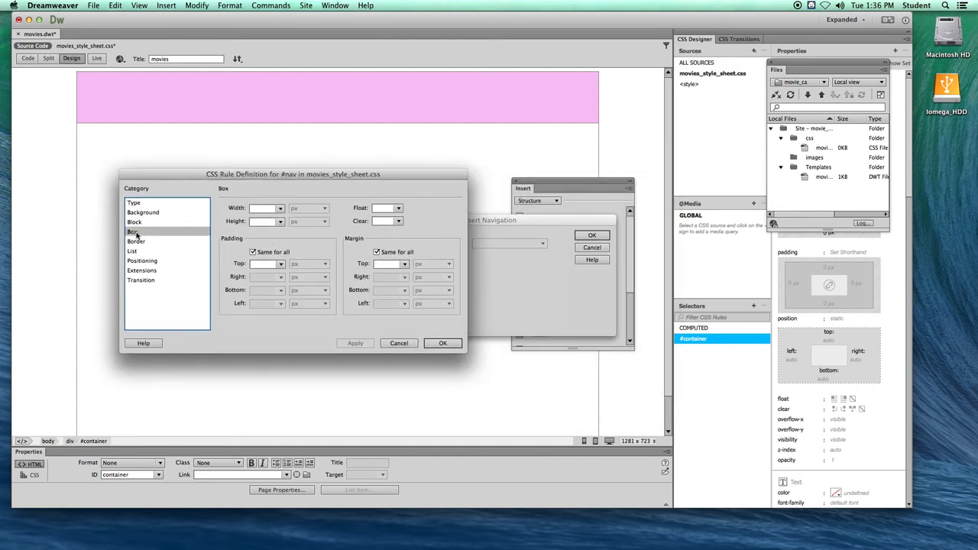
left_click(265, 209)
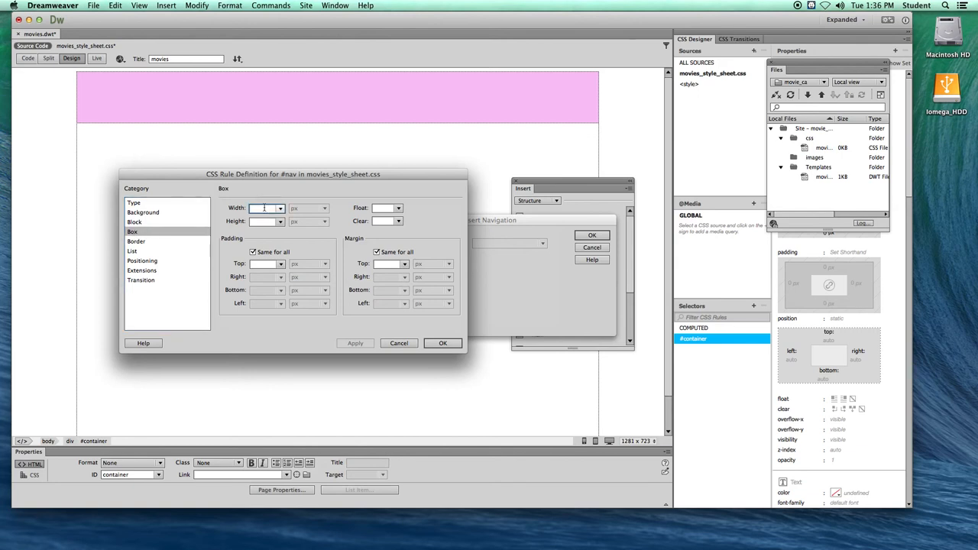
type("1")
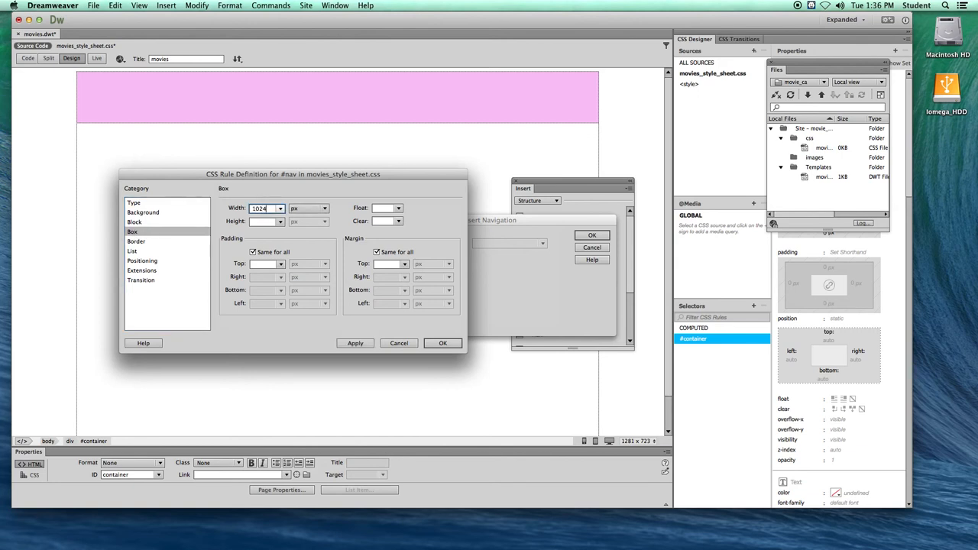
type("024")
left_click(255, 222)
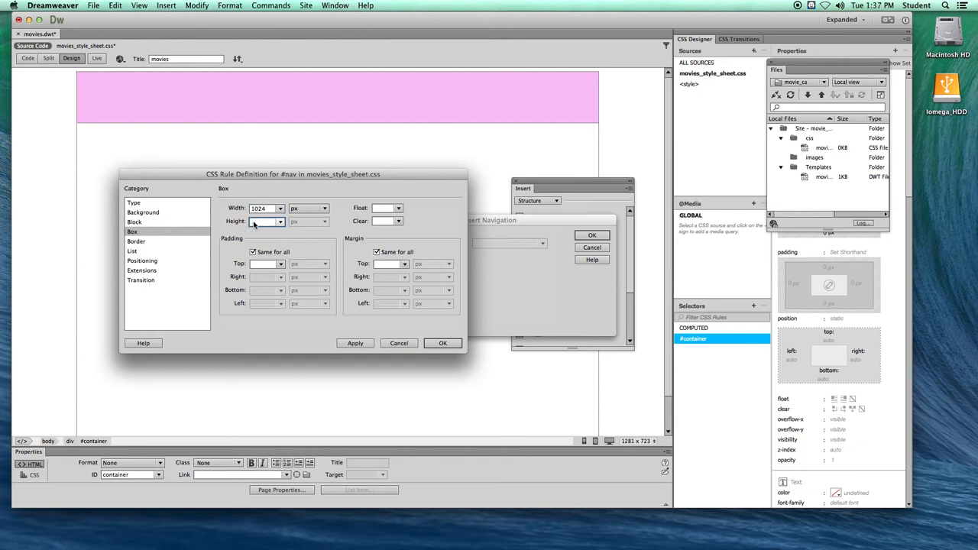
type("50")
left_click(398, 208)
left_click(387, 219)
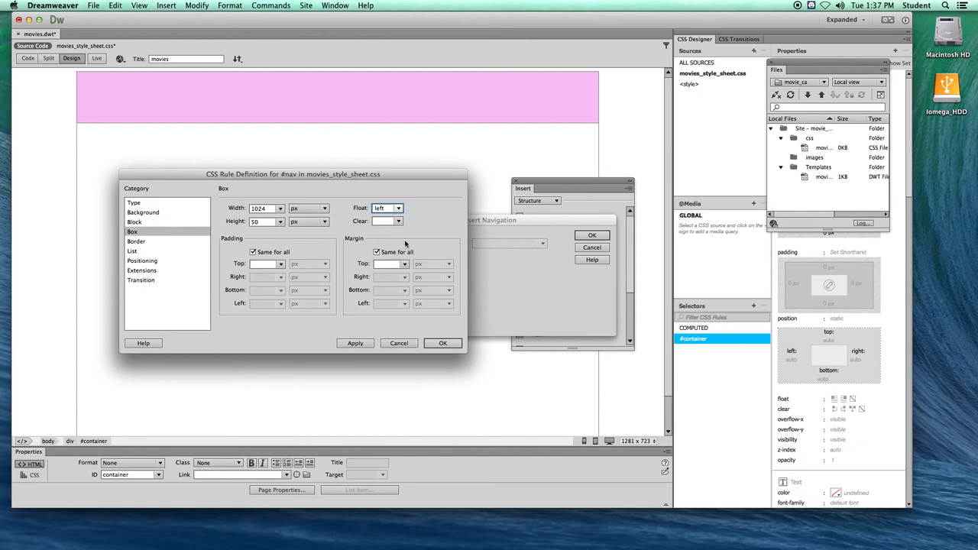
- Give the #nav rule the dark brown background colour #4A3838 and insert the navigation element into the container
left_click(442, 343)
left_click(164, 214)
left_click(301, 211)
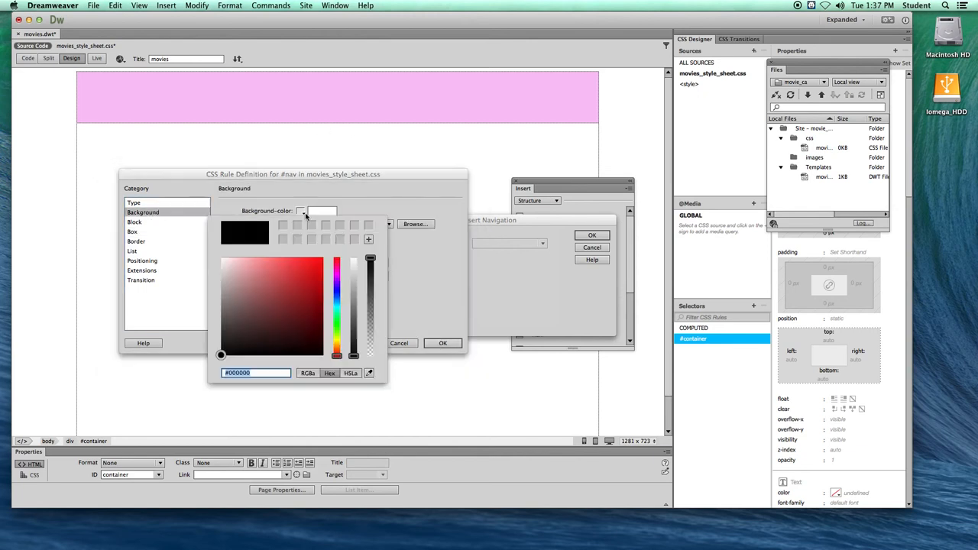
left_click(248, 333)
left_click(246, 327)
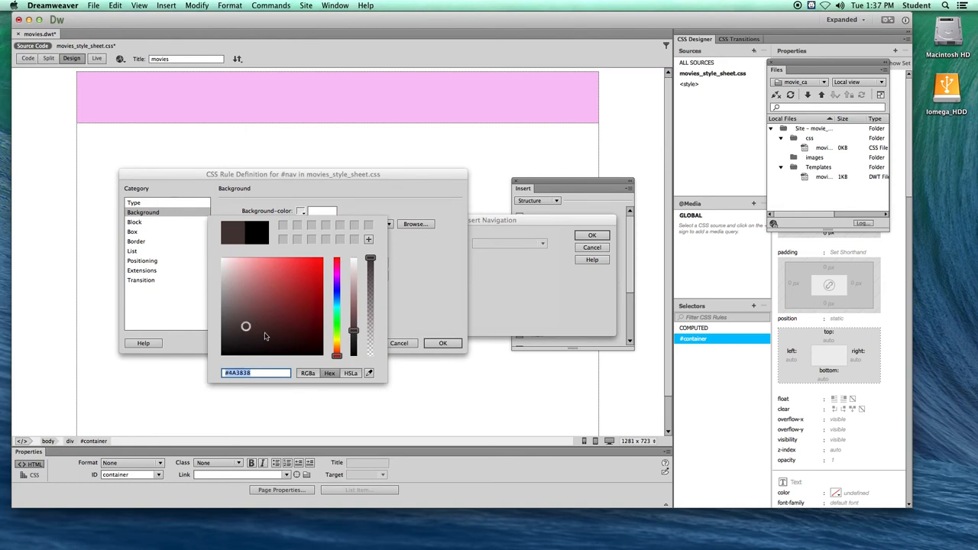
key("Return")
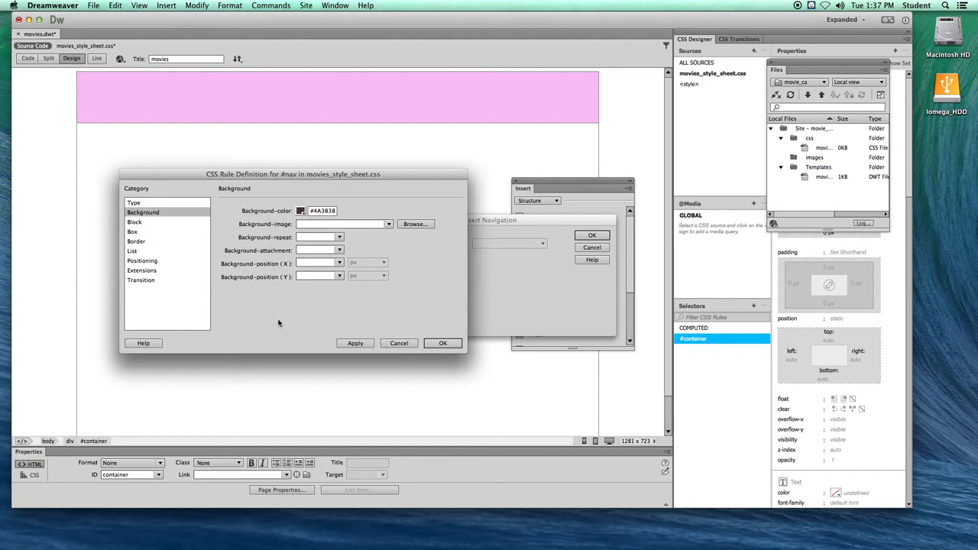
left_click(442, 343)
left_click(589, 235)
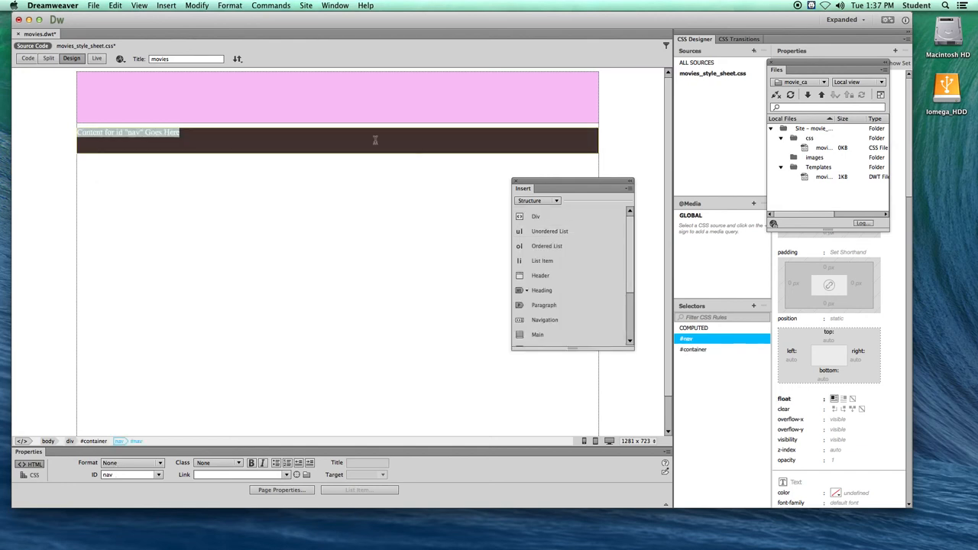
- Delete the nav element's placeholder text and move the floating Insert panel further aside
left_click_drag(194, 131, 76, 132)
key("BackSpace")
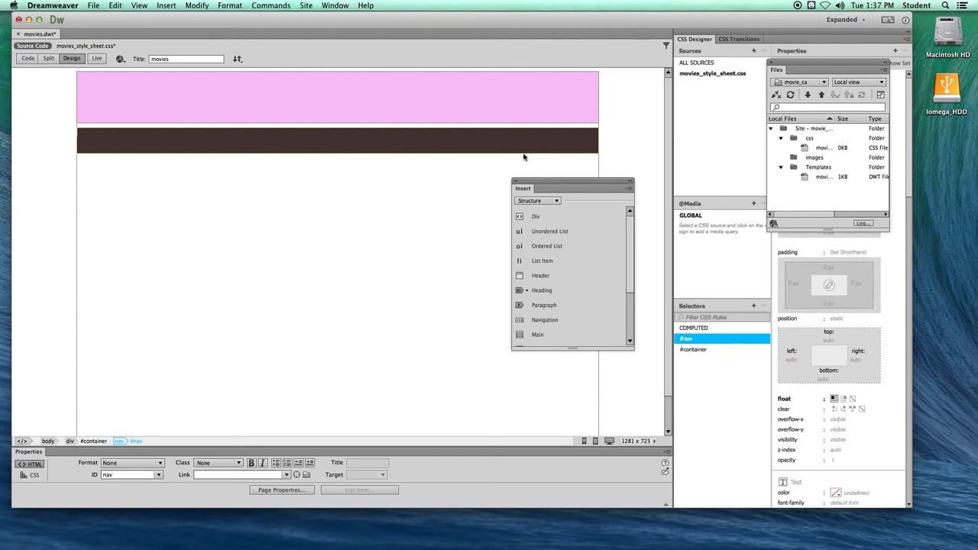
left_click_drag(531, 178, 573, 184)
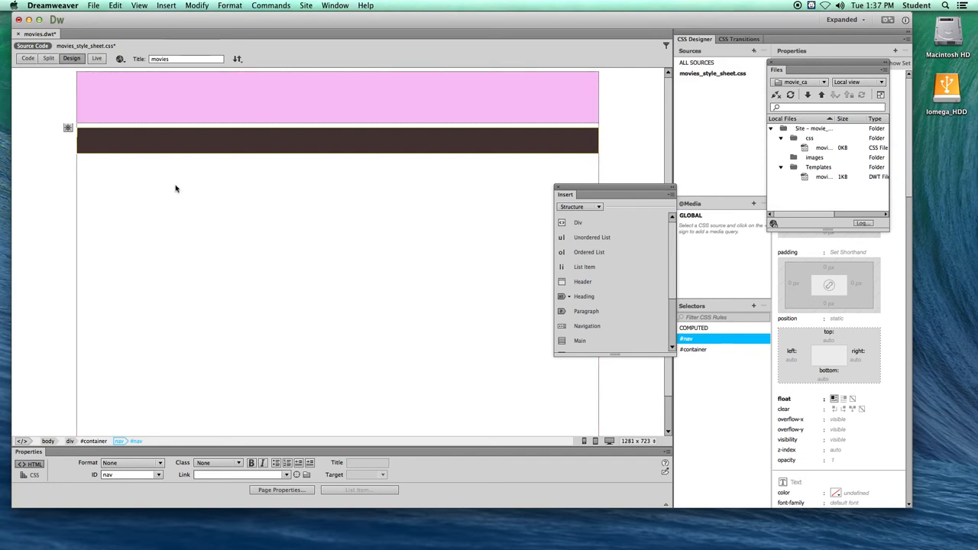
- Select the nav element and show its markup in full Code view
left_click(546, 157)
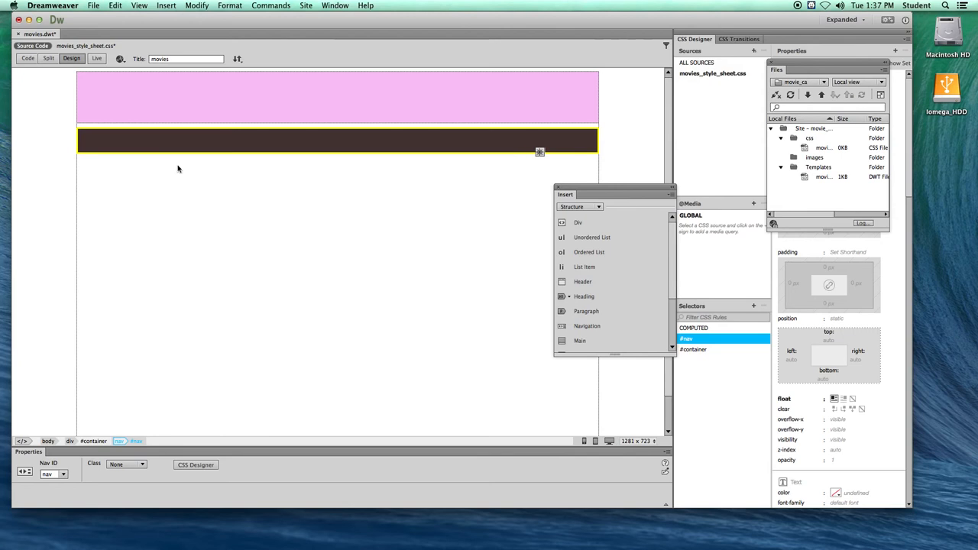
left_click(52, 61)
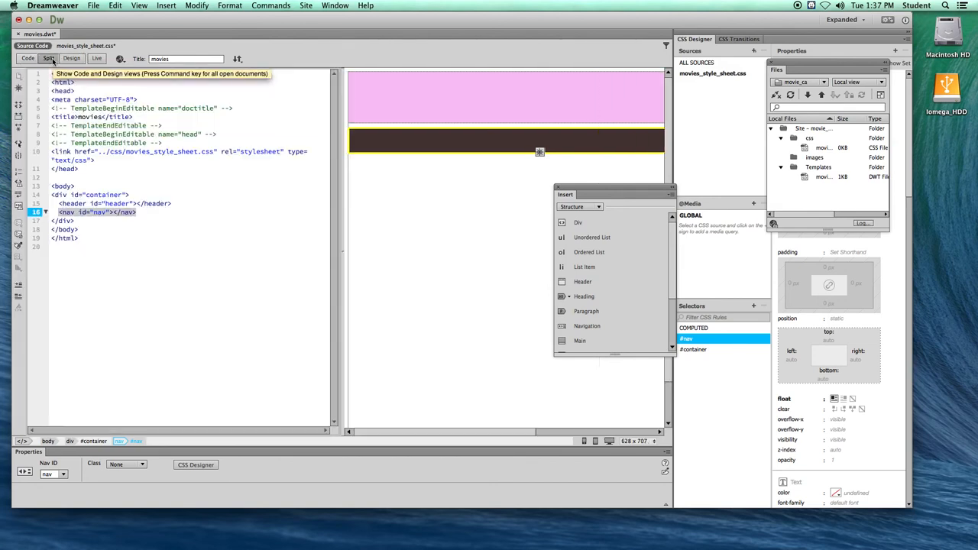
left_click(28, 59)
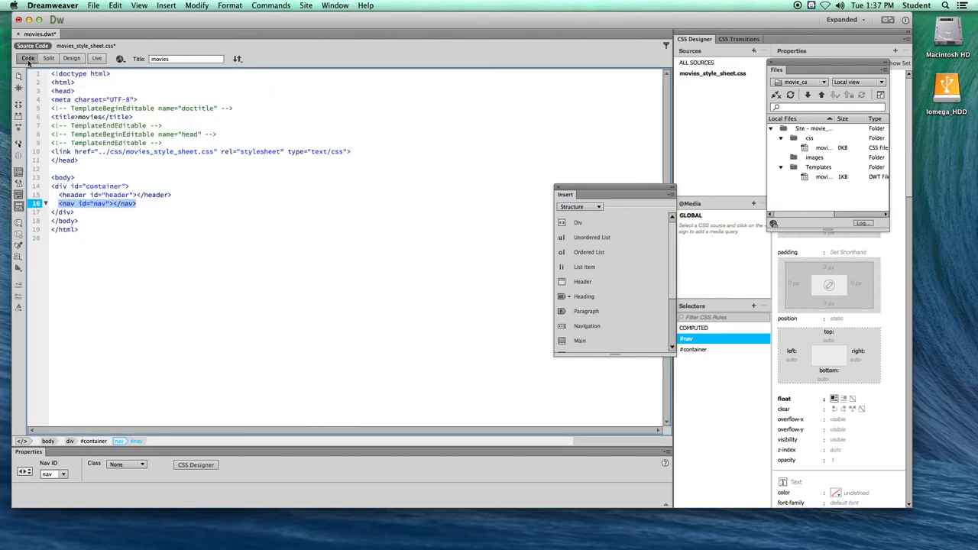
- Examine how the body, container div, header and nav tags are nested in the template's source code
left_click(141, 201)
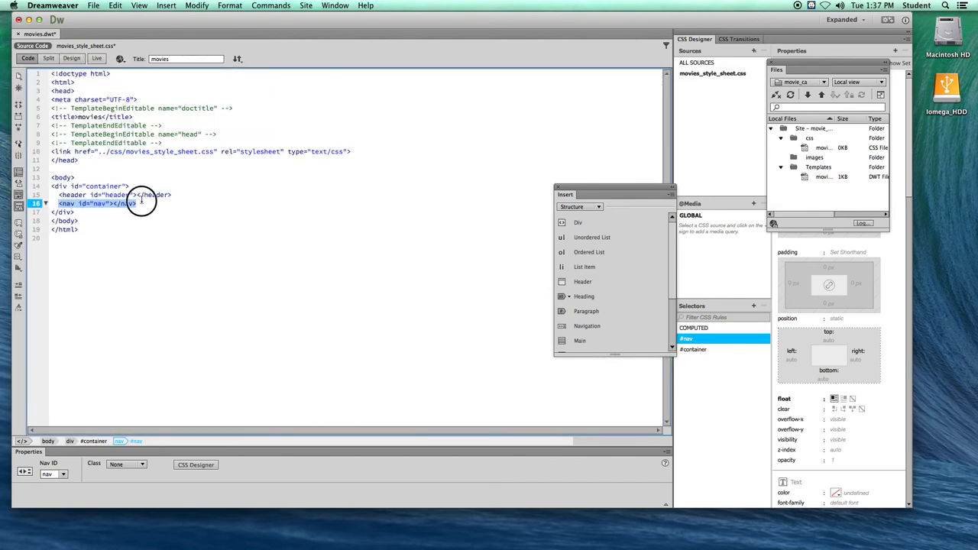
left_click(52, 176)
left_click(67, 186)
left_click(69, 178)
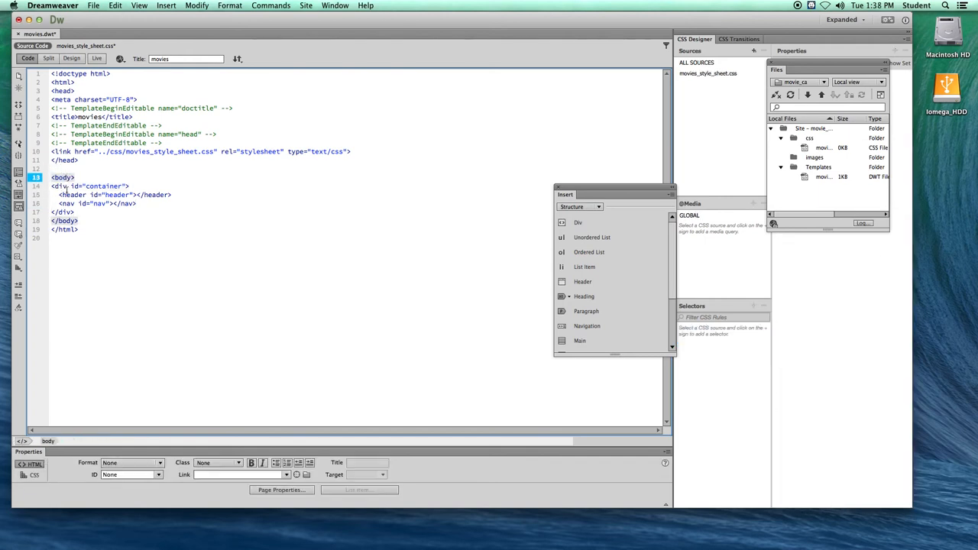
left_click(75, 186)
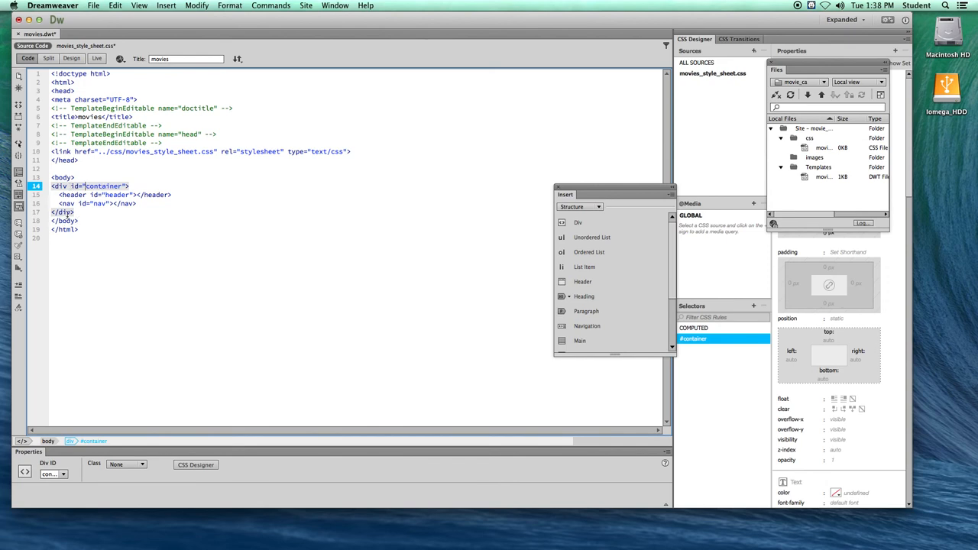
left_click(104, 195)
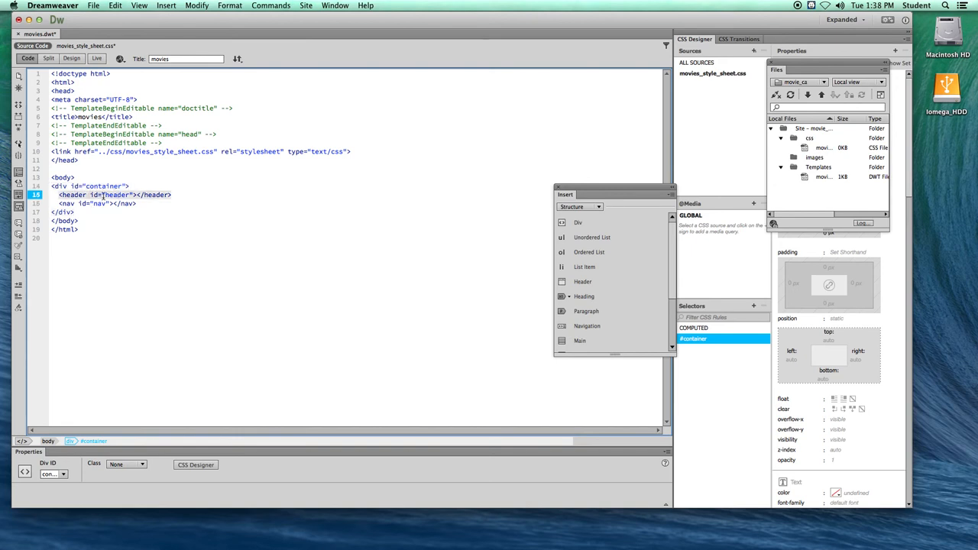
left_click(97, 203)
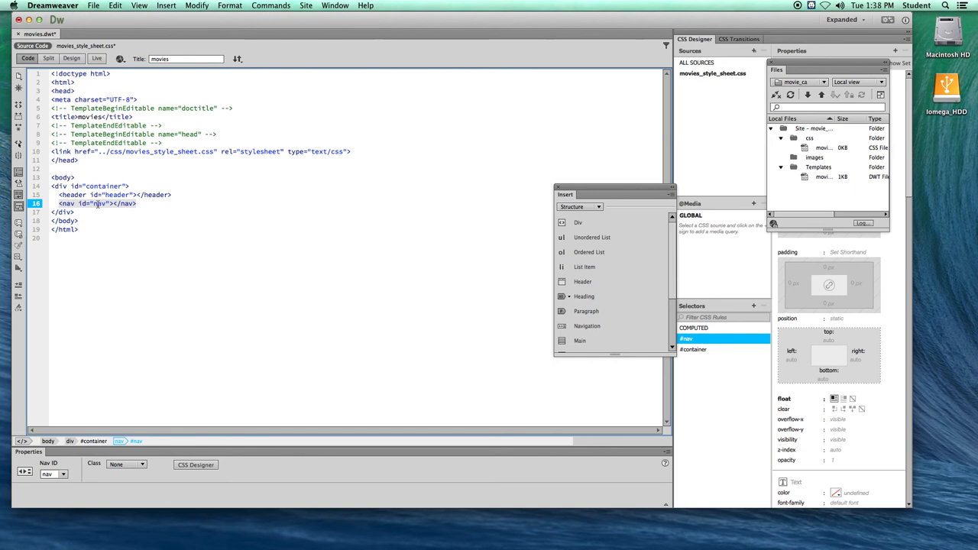
- On a new line after the closing nav tag, start an aside with the ID aside and create its #aside rule in movies_style_sheet.css
left_click(136, 204)
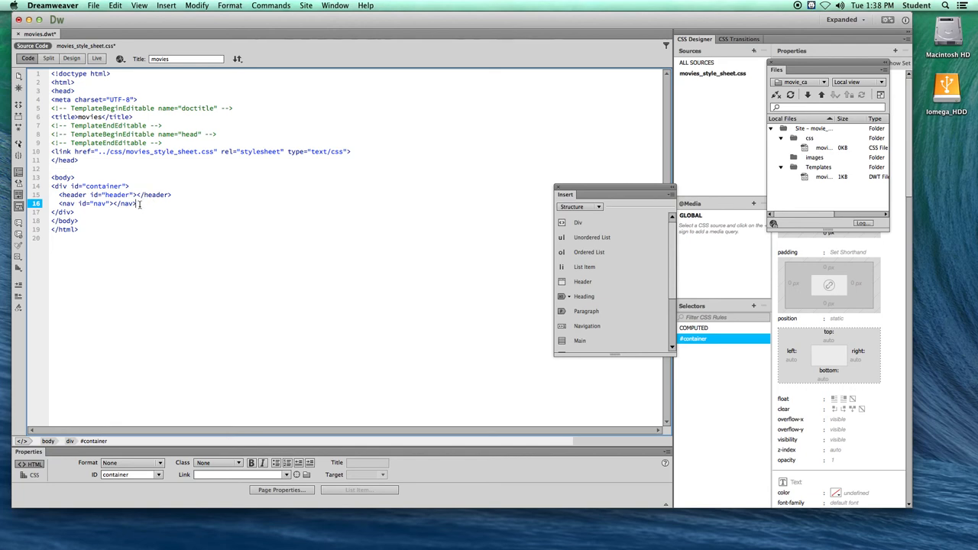
key("Return")
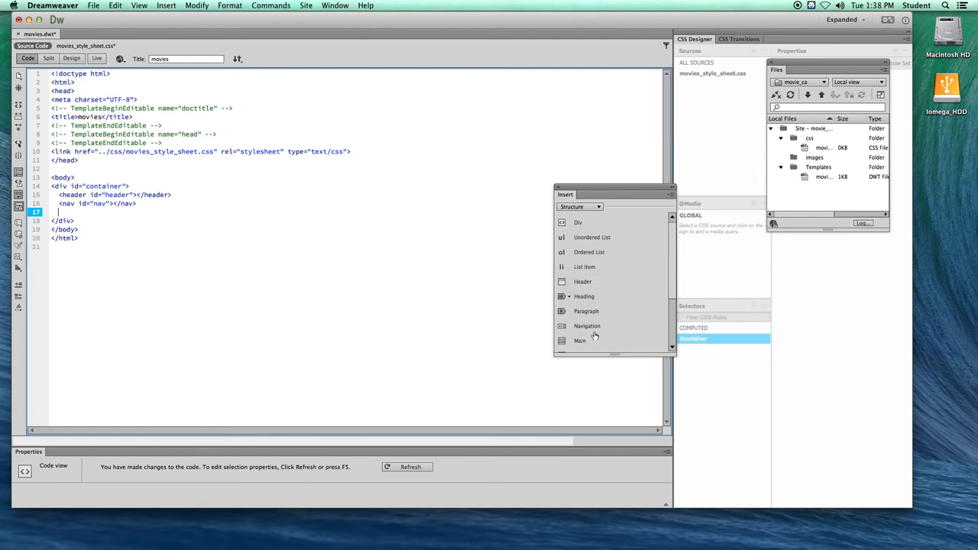
left_click_drag(672, 294, 671, 317)
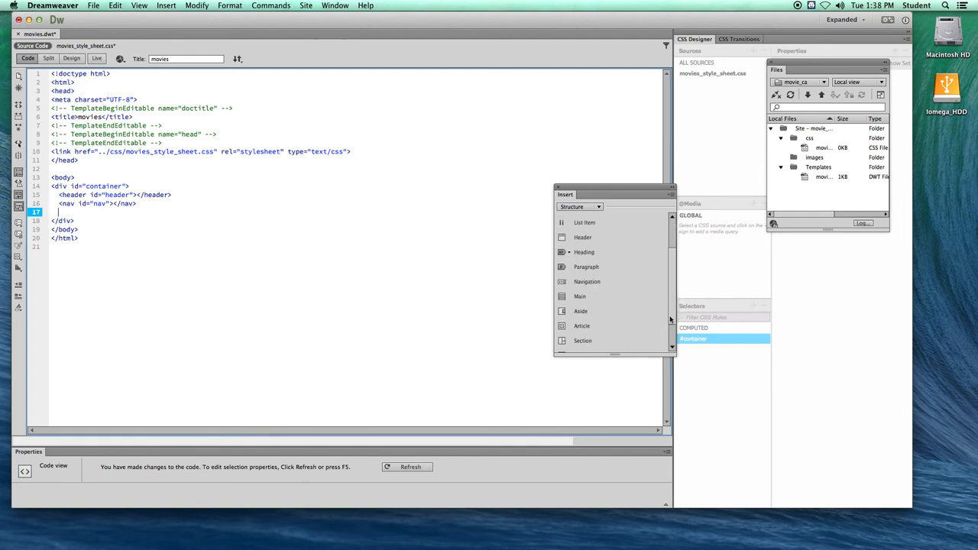
left_click(581, 311)
left_click(398, 283)
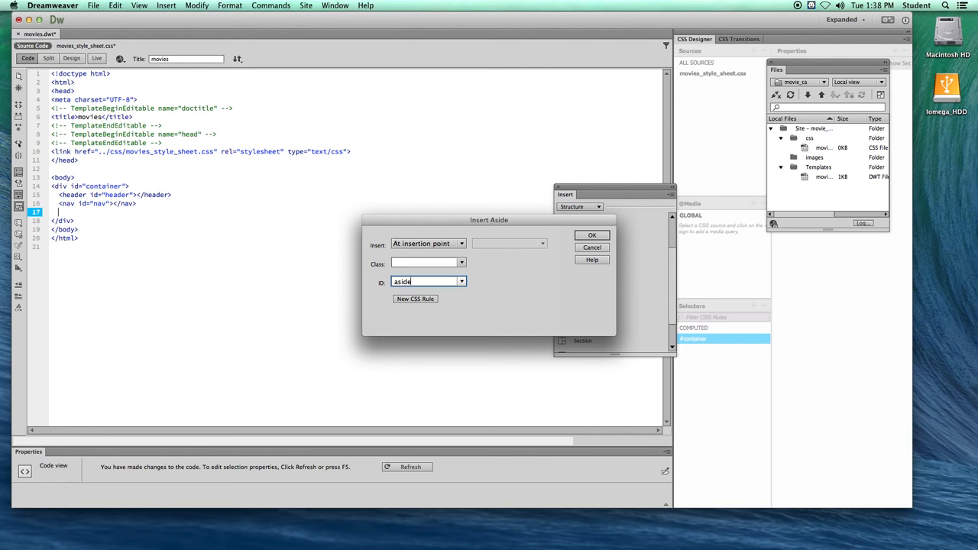
left_click(415, 299)
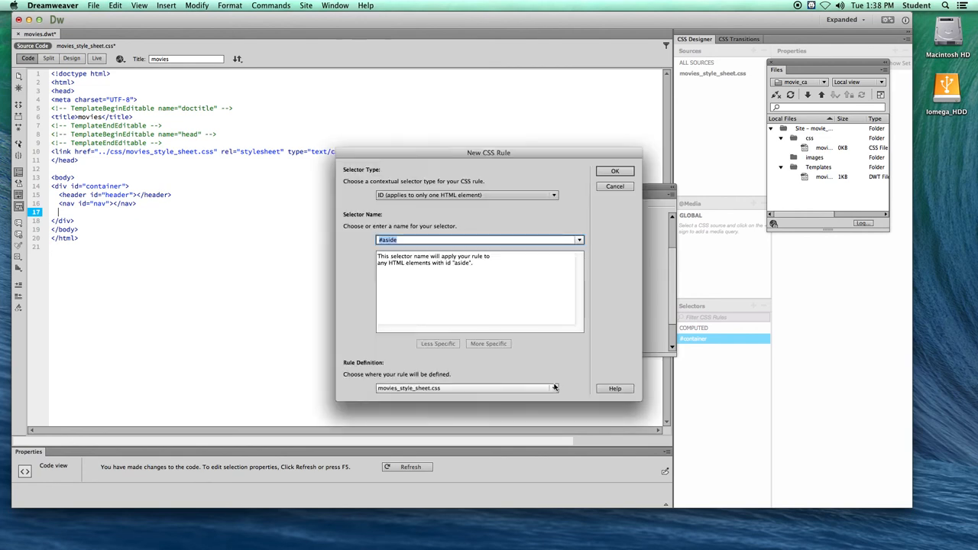
left_click(416, 388)
left_click(416, 388)
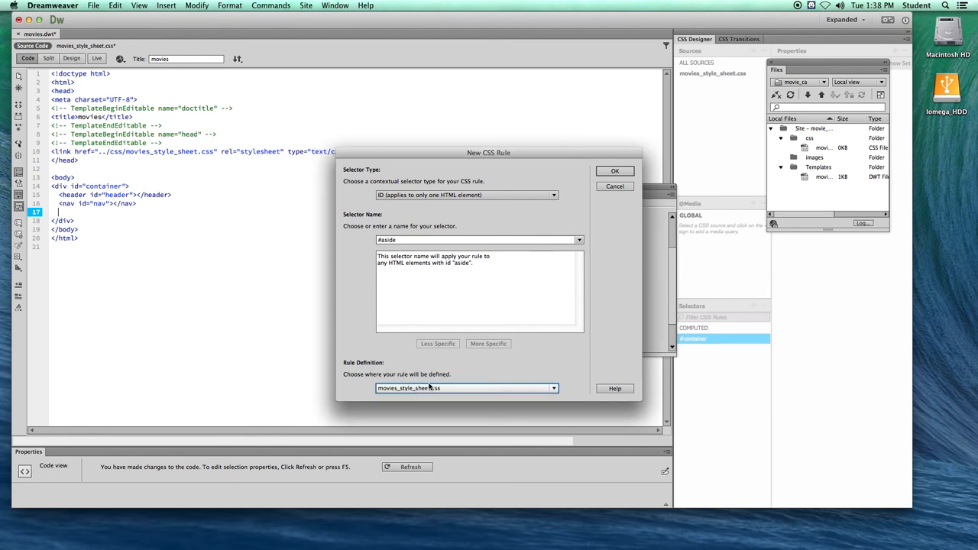
left_click(615, 171)
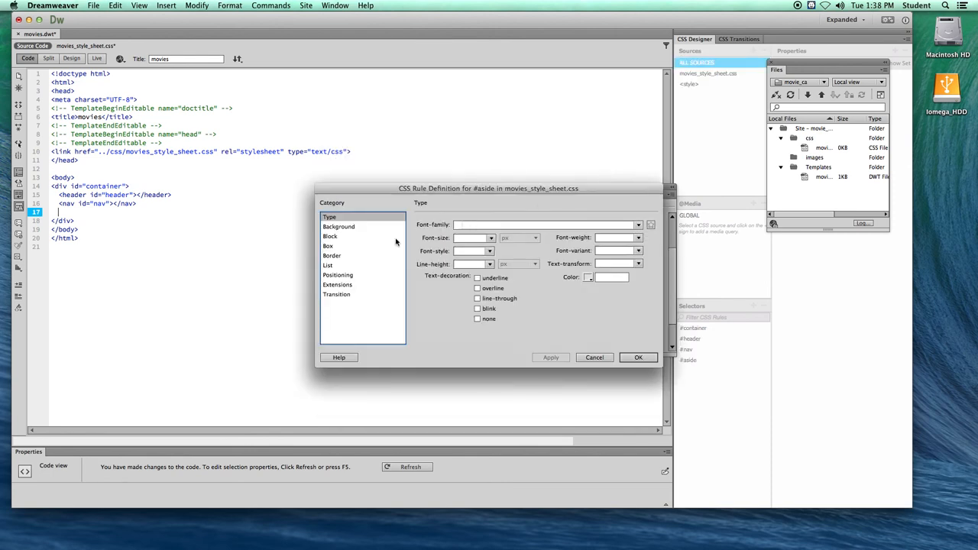
- Set the #aside rule's box to 150 px wide and 568 px high, floated left
left_click(331, 246)
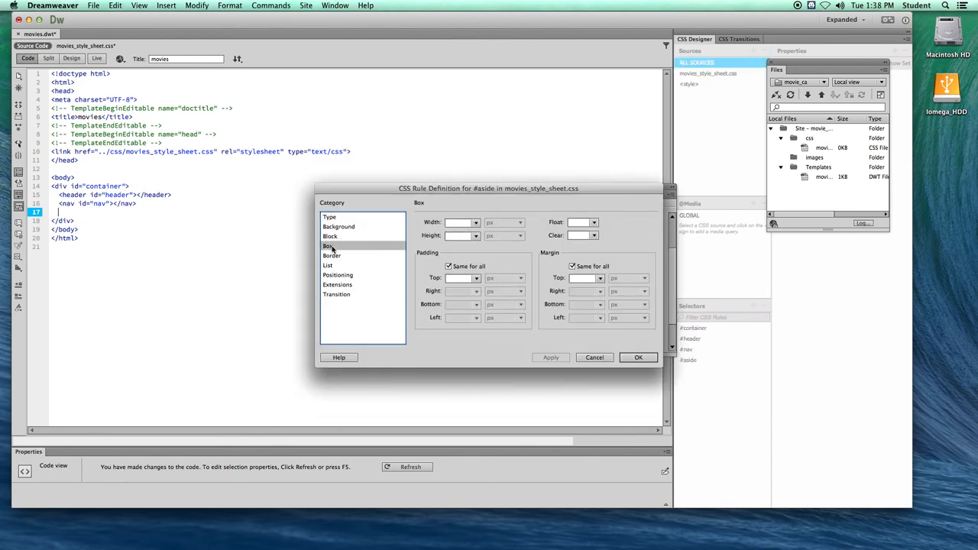
left_click(457, 223)
left_click_drag(431, 188, 395, 178)
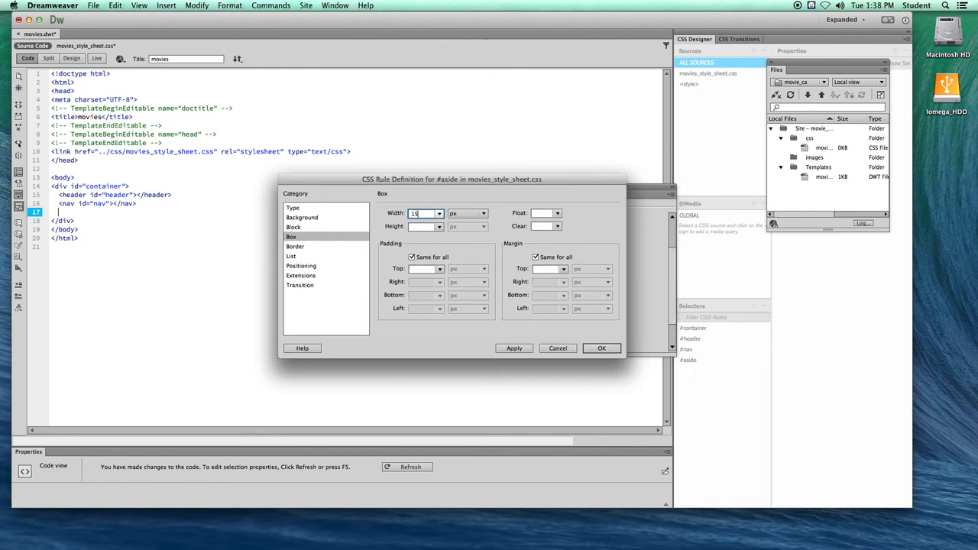
left_click(415, 228)
type("568")
left_click(558, 214)
left_click(547, 223)
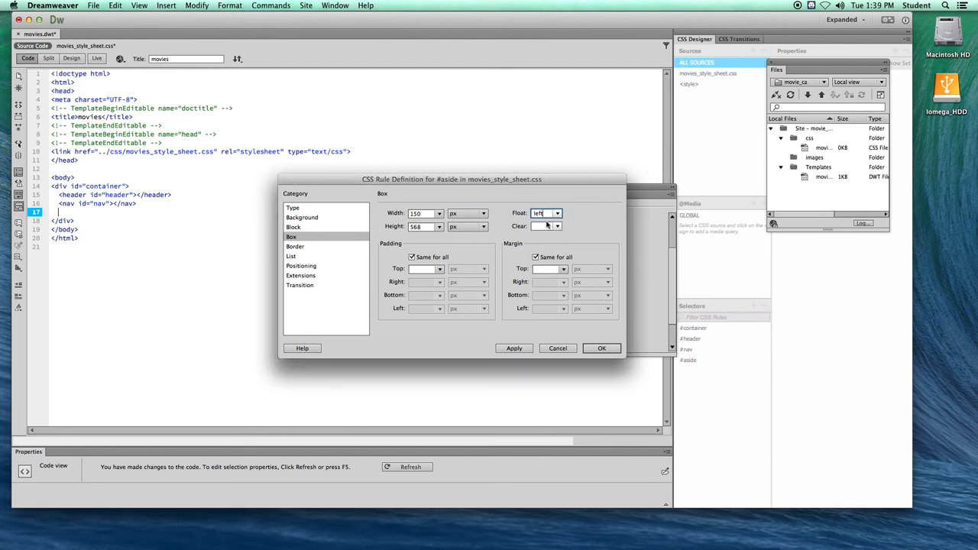
- Give the #aside rule the dusty pink background colour #B39091 and insert the aside below the nav element
left_click(302, 218)
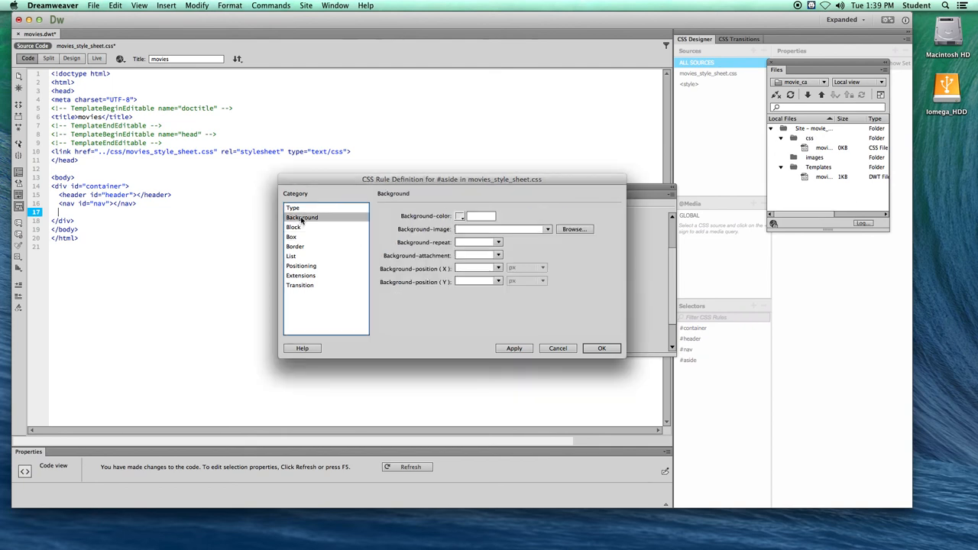
left_click(460, 218)
left_click_drag(405, 325, 402, 306)
left_click(400, 292)
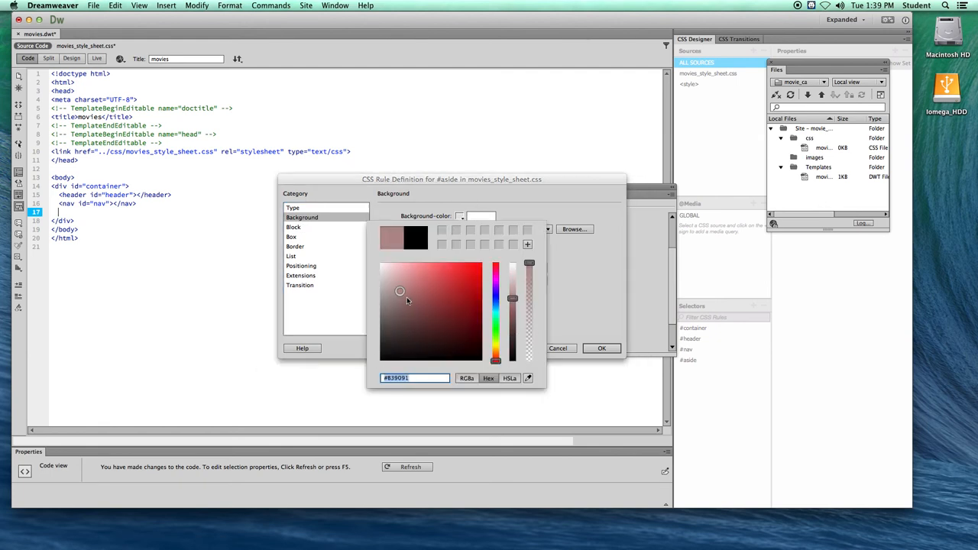
key("Return")
left_click(590, 347)
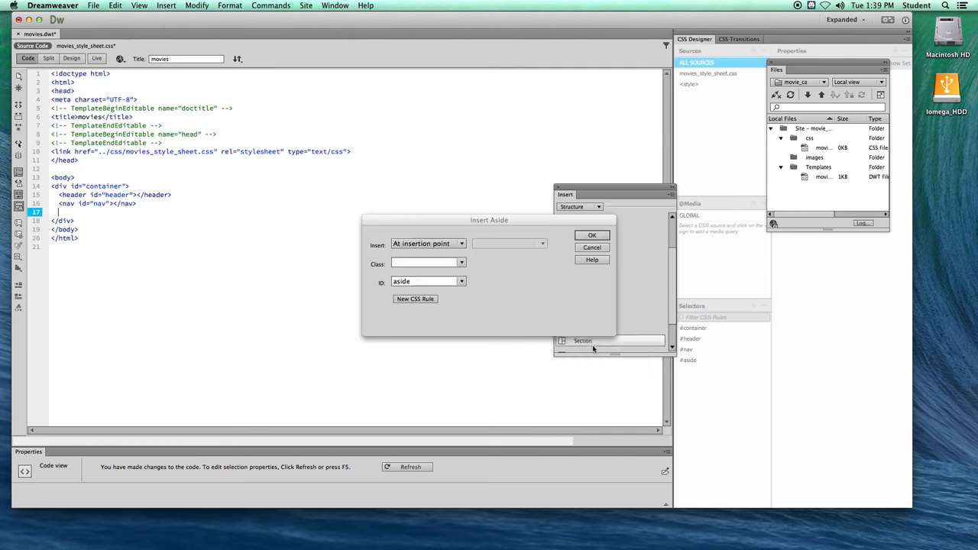
left_click(589, 234)
- Return to Design view and delete the aside's placeholder text
left_click(105, 212)
left_click_drag(75, 213, 286, 213)
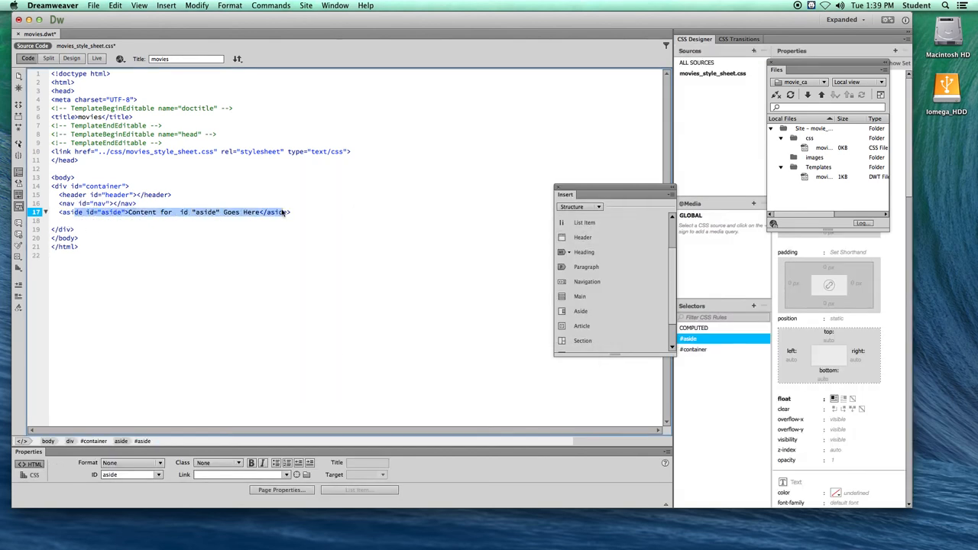
left_click(72, 59)
left_click(132, 191)
scroll(179, 201, "down", 2)
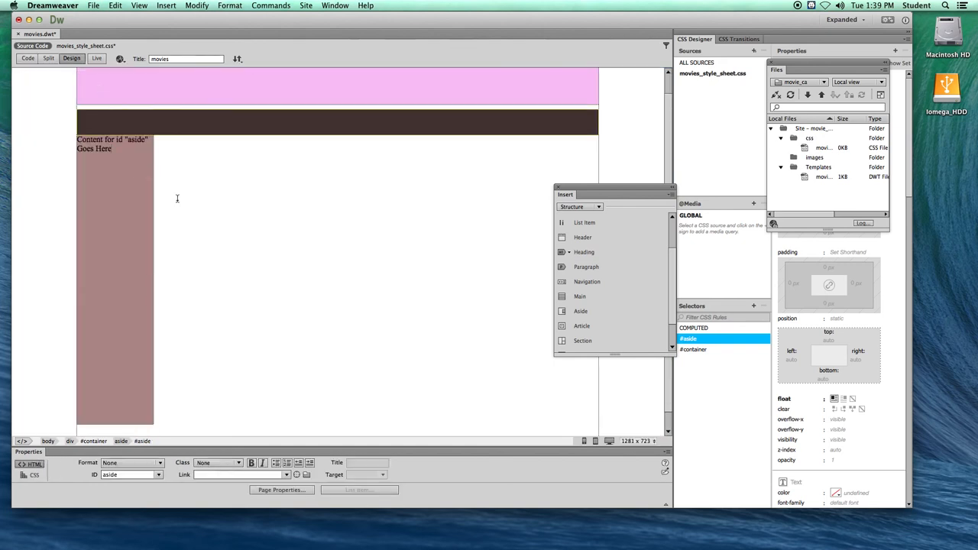
scroll(172, 199, "up", 2)
left_click_drag(113, 168, 79, 157)
triple_click(80, 161)
key("Delete")
scroll(184, 188, "down", 2)
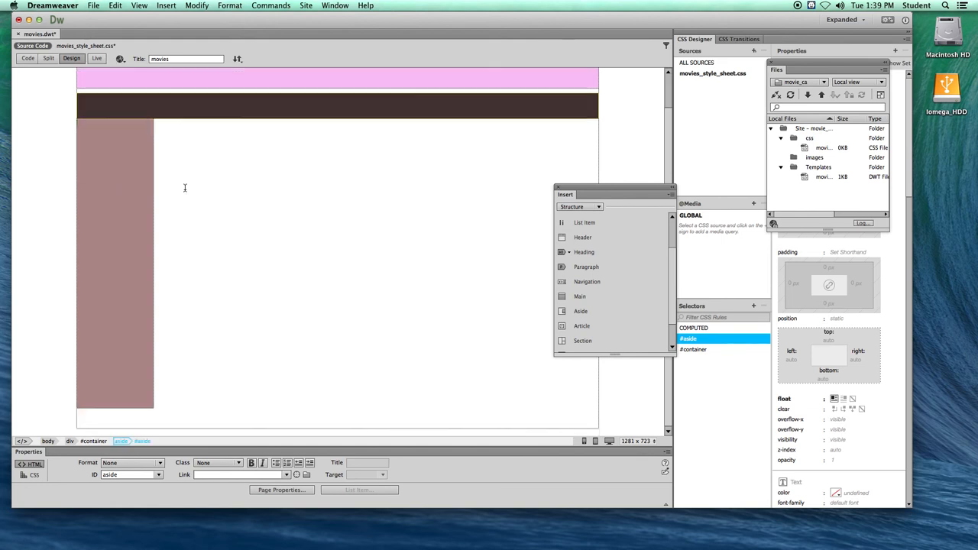
scroll(138, 191, "up", 2)
scroll(165, 270, "down", 2)
- Start a section with the ID content inside the container beside the aside, and create its #content rule in movies_style_sheet.css
left_click(153, 396)
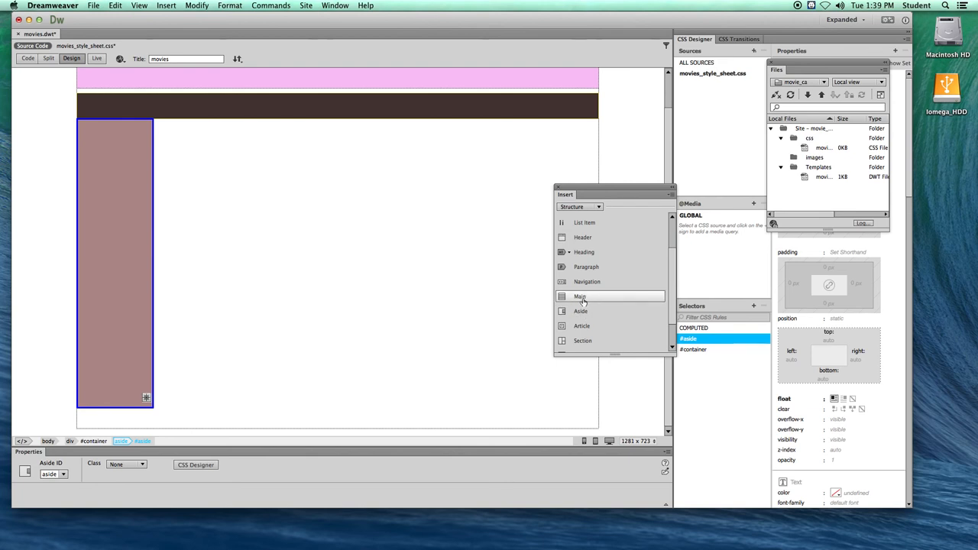
scroll(569, 341, "down", 1)
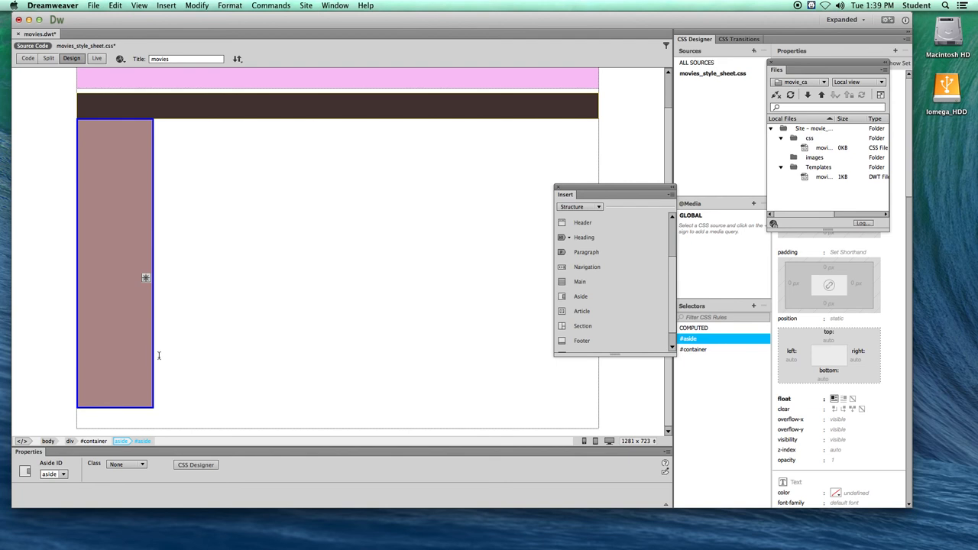
left_click(159, 352)
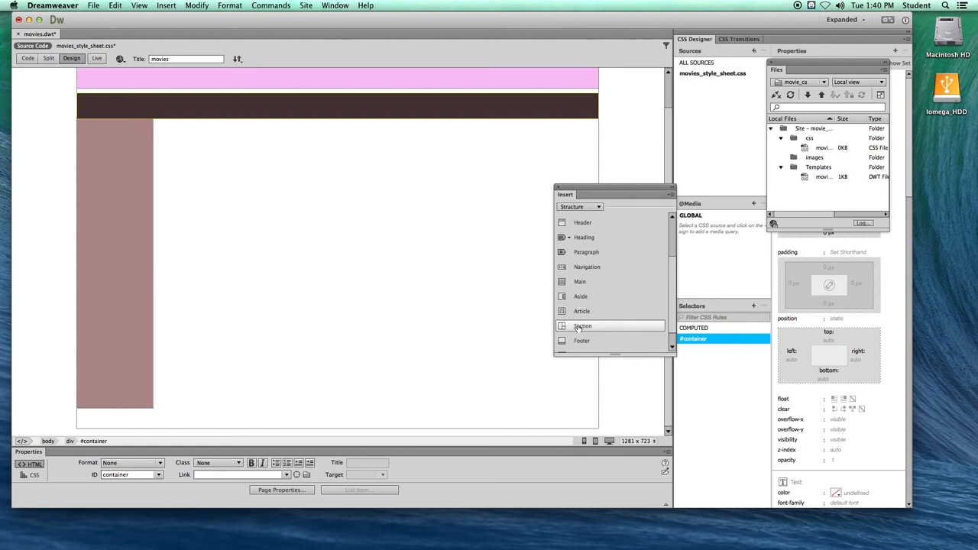
left_click(581, 327)
left_click(396, 282)
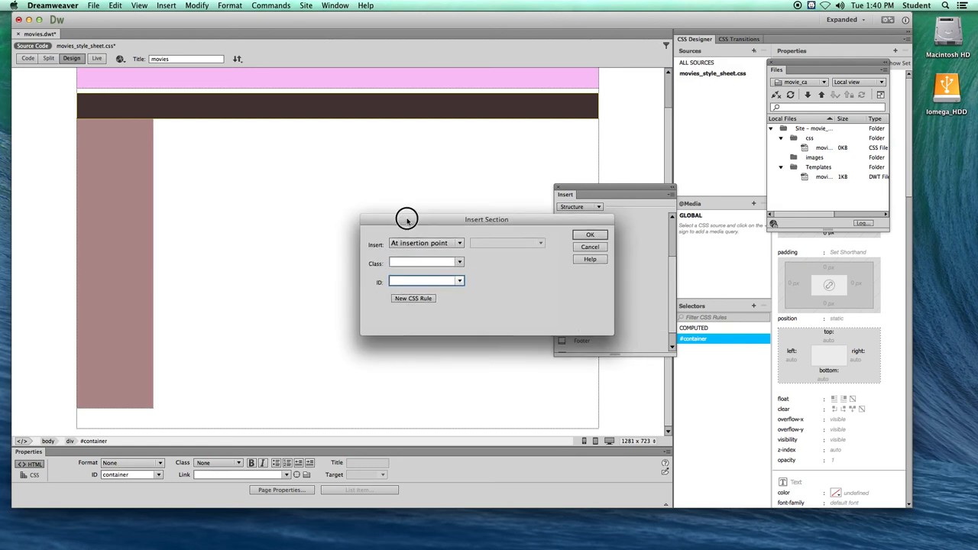
left_click_drag(404, 219, 283, 198)
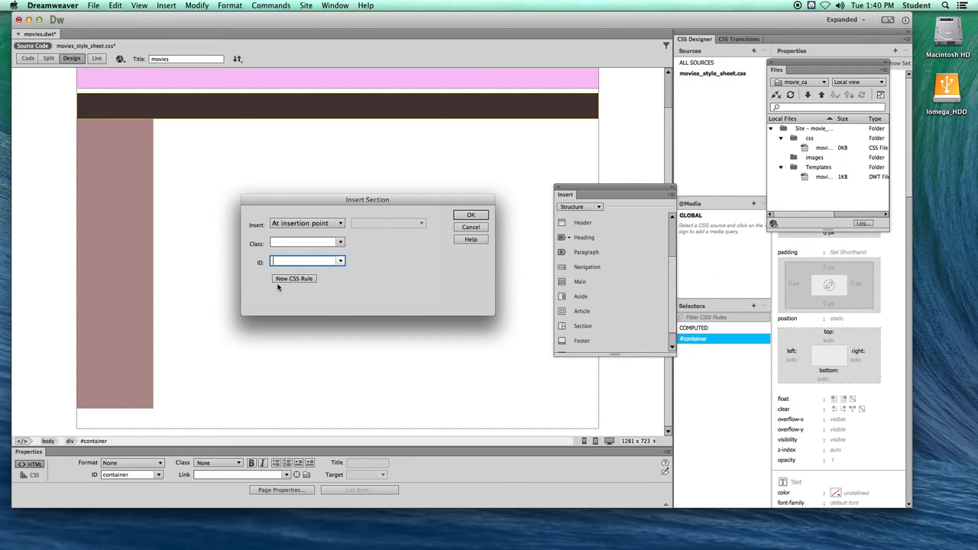
type("content")
left_click(295, 279)
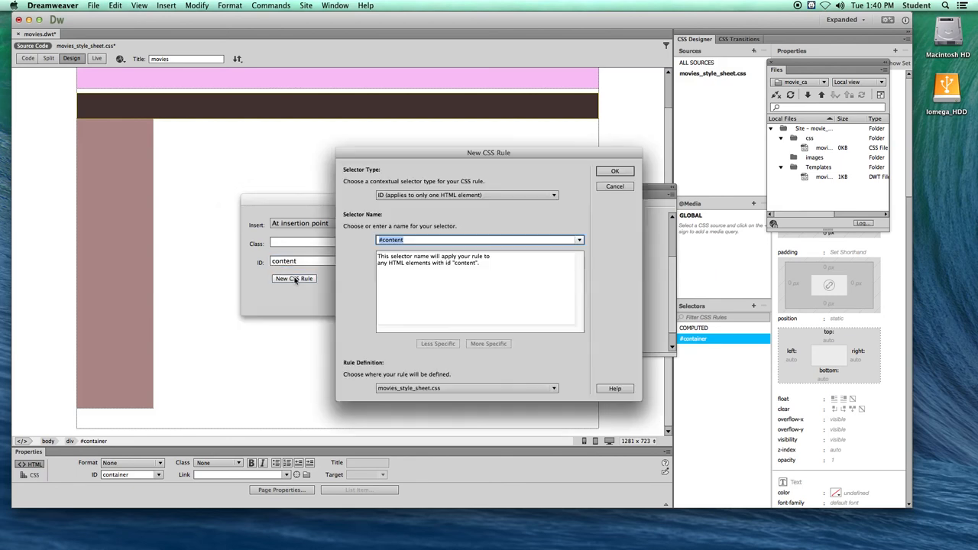
left_click(553, 388)
left_click(405, 388)
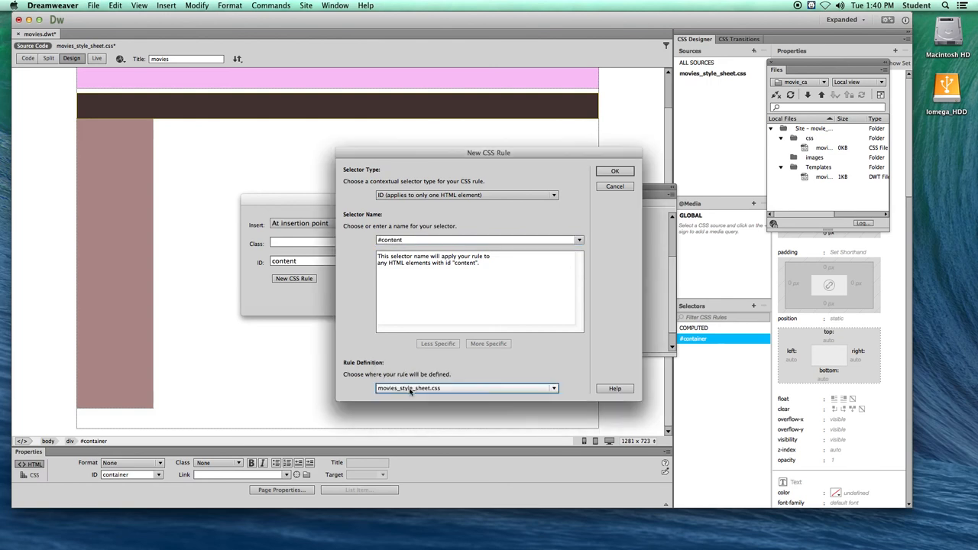
left_click(614, 171)
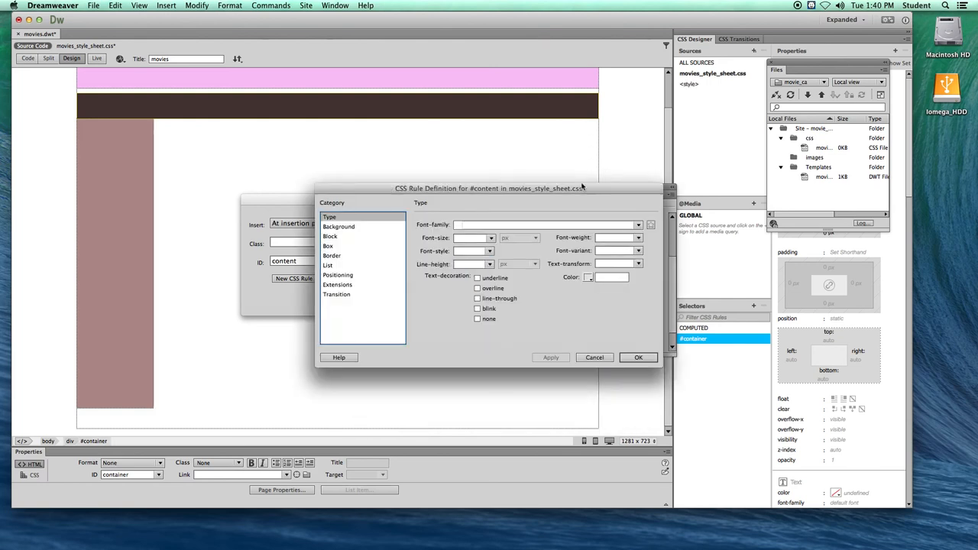
- Set the #content rule's box to 874 px wide and 568 px high, floated left
left_click(327, 245)
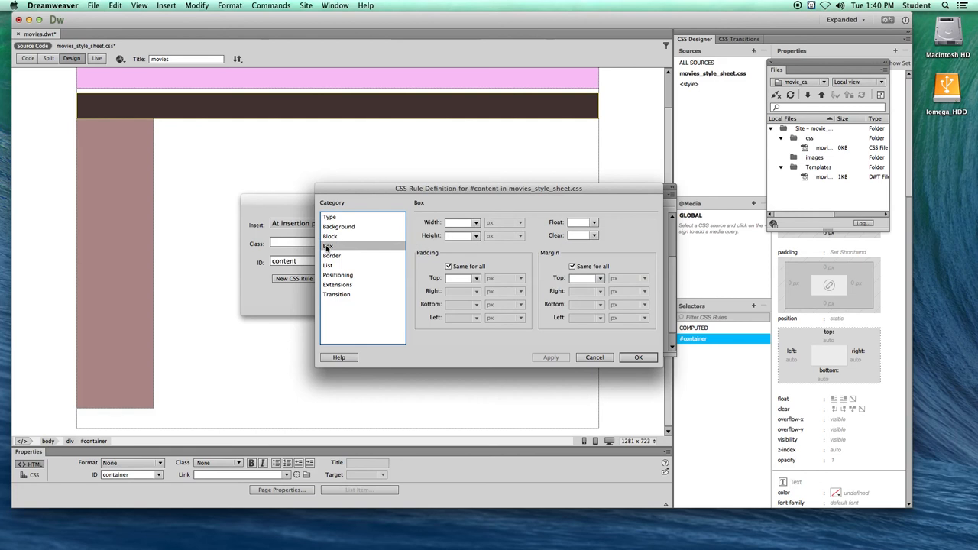
left_click(457, 222)
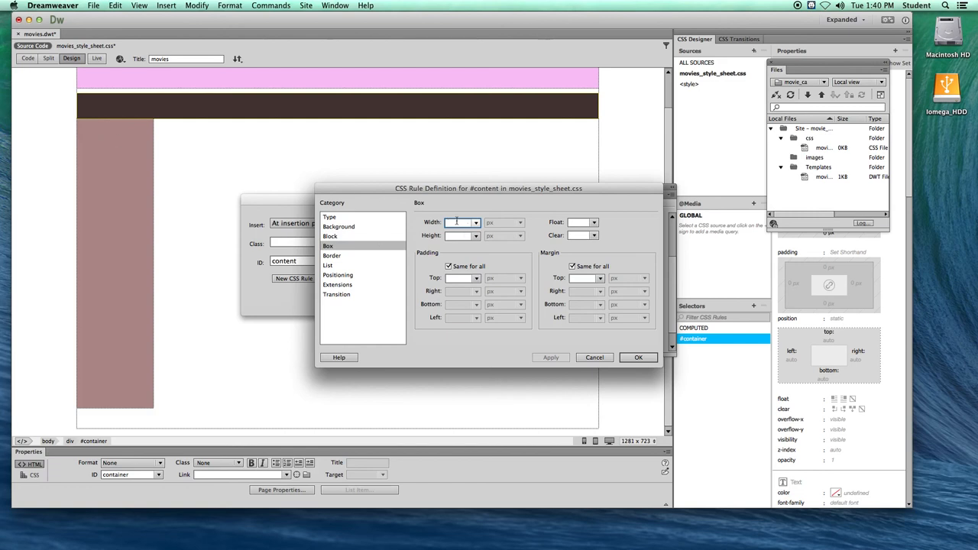
type("874")
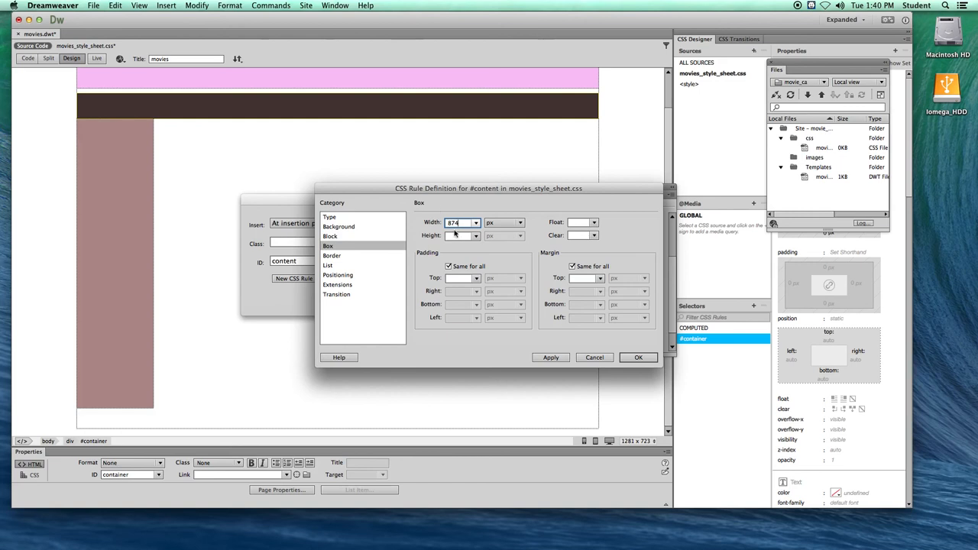
left_click(456, 235)
type("5")
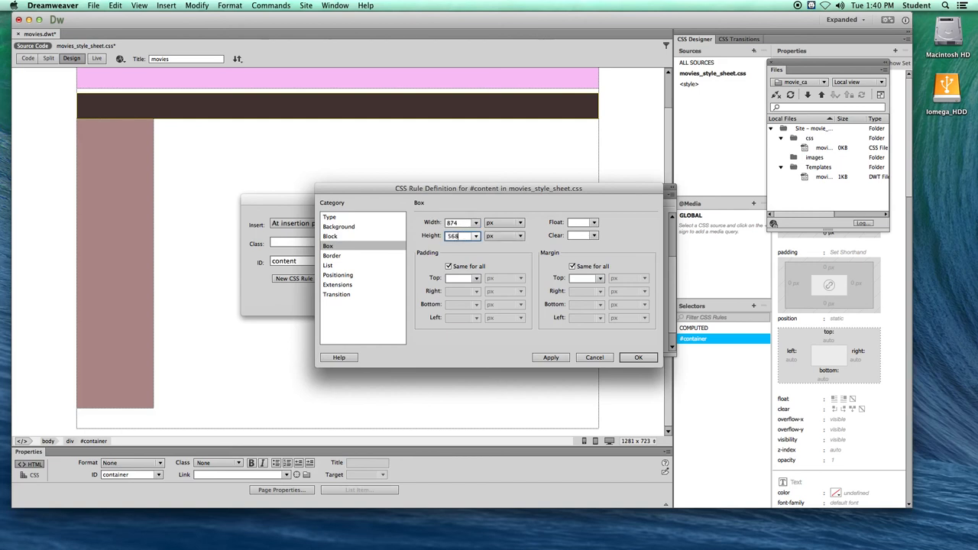
type("68")
left_click(593, 222)
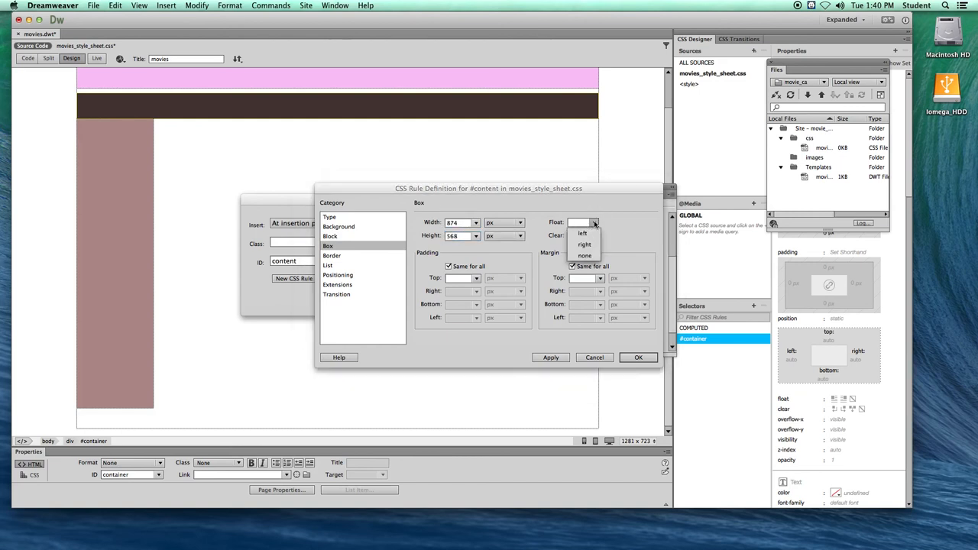
left_click(584, 233)
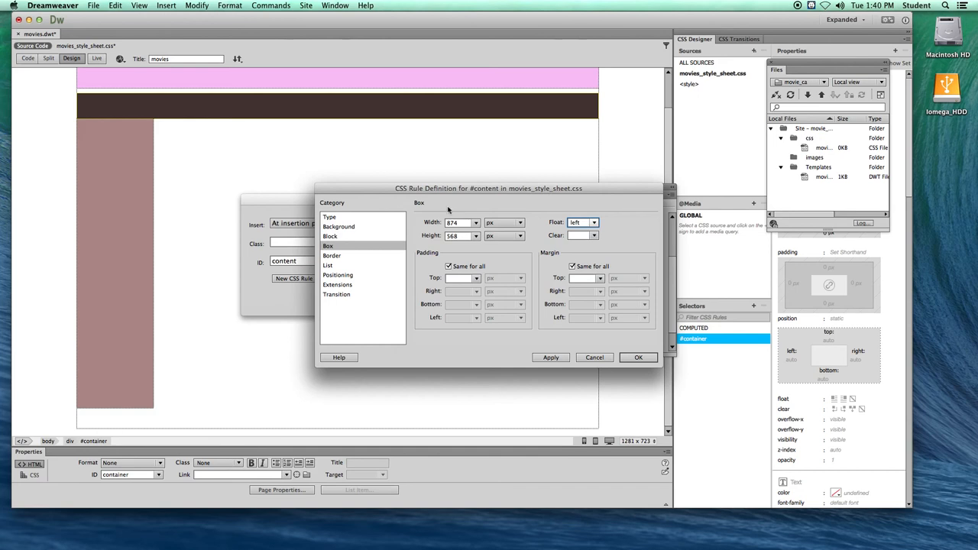
- Give the #content rule a left-only margin of 10 px, set its width to 864 px, and accept the rule
left_click(571, 265)
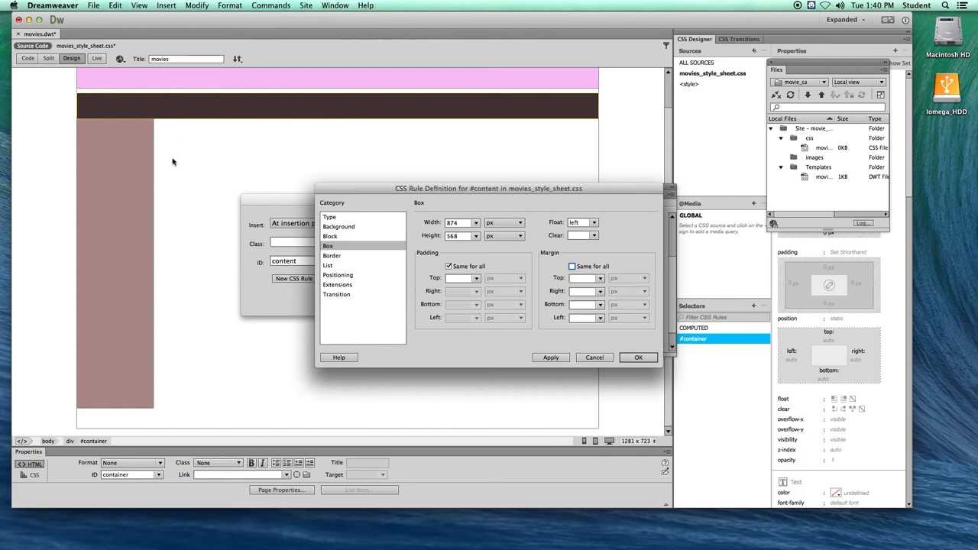
left_click(571, 265)
left_click(572, 317)
type("10")
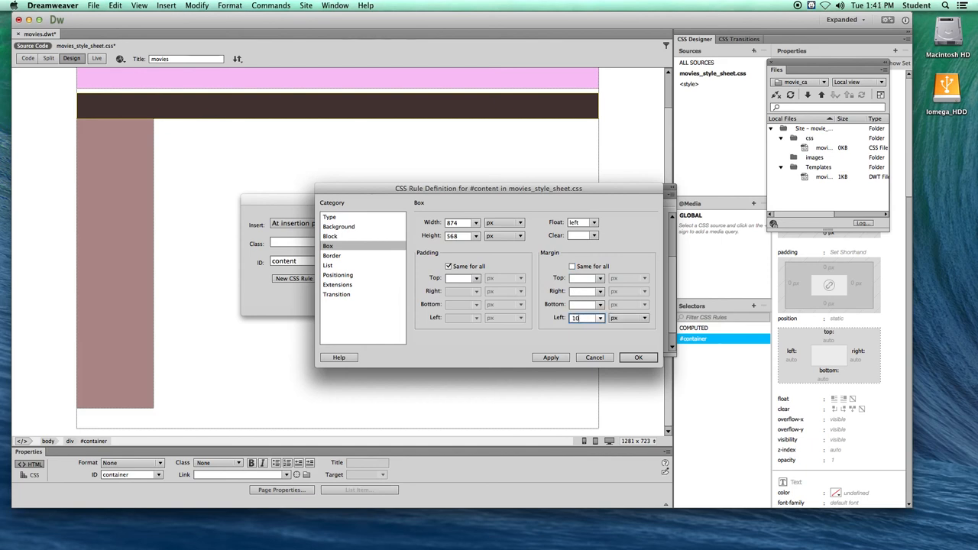
double_click(582, 318)
double_click(456, 223)
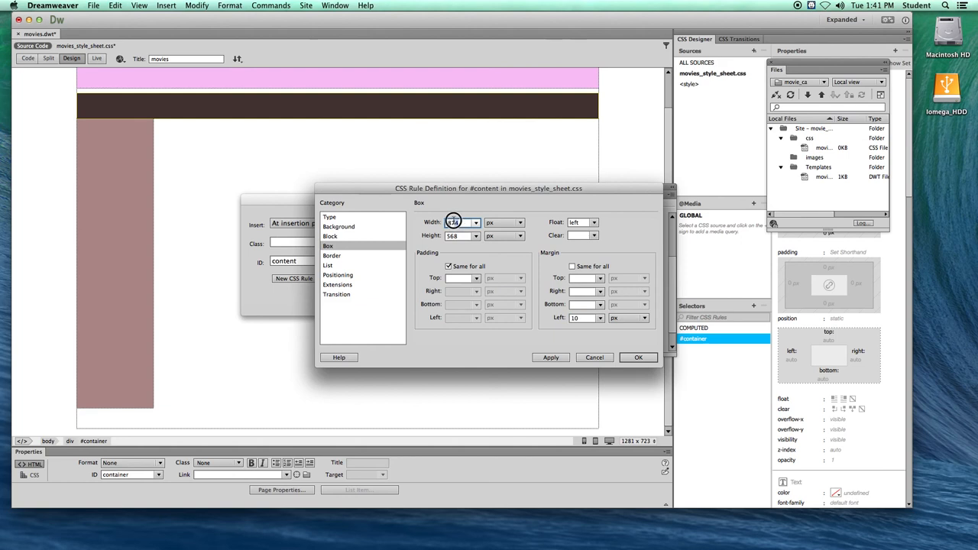
type("864")
left_click(637, 358)
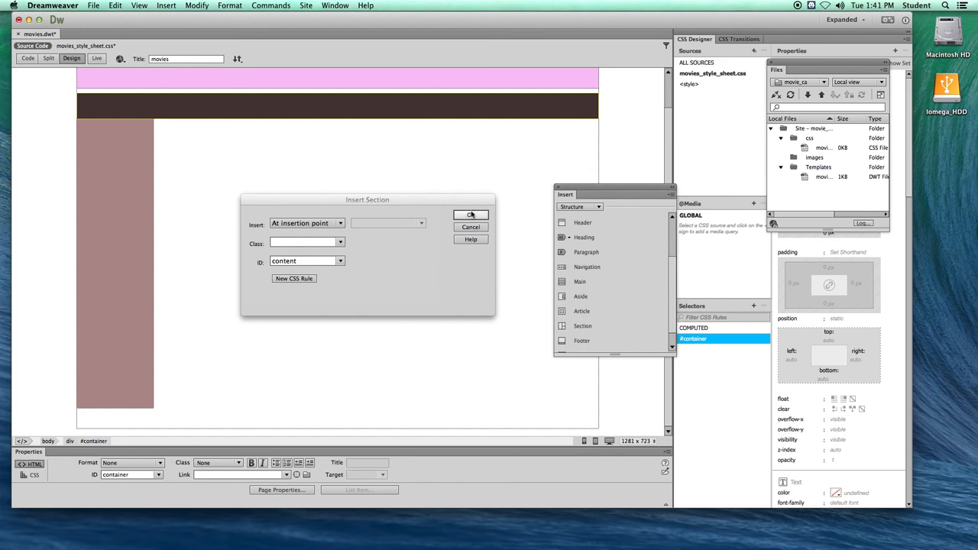
- Insert the content section and delete its placeholder text
left_click(468, 214)
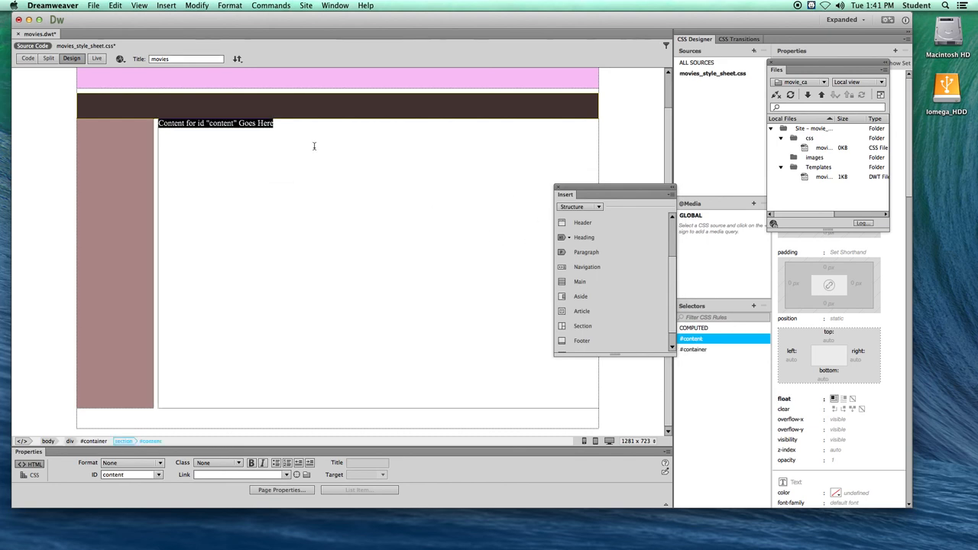
left_click_drag(280, 135, 157, 131)
key("BackSpace")
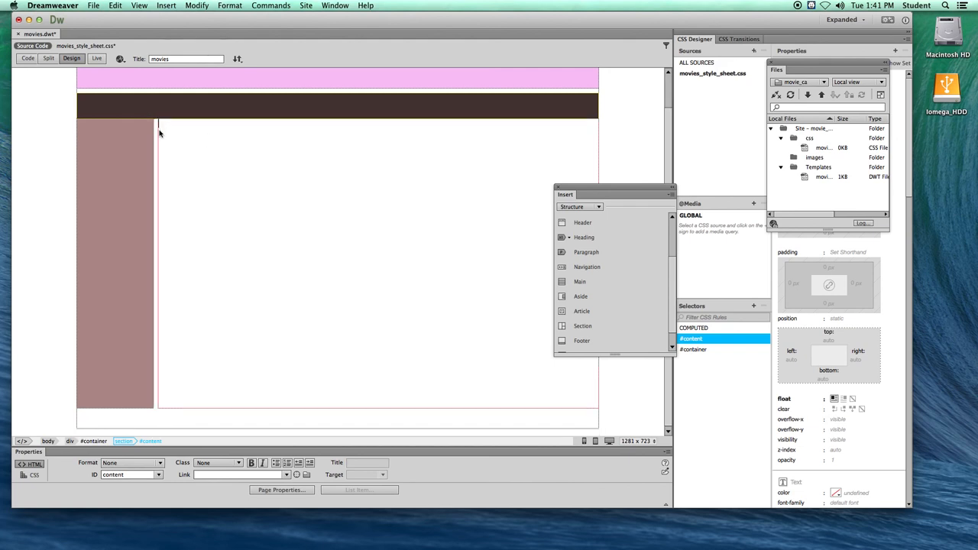
- Select the content section, undock the CSS Designer, and give the #content rule the pale pink background colour #F7E8E8
left_click(159, 133)
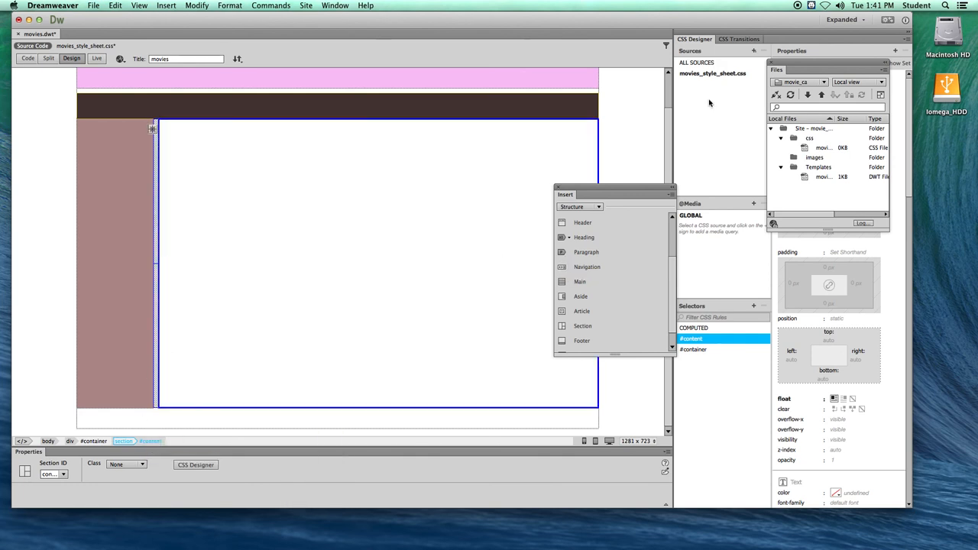
left_click_drag(787, 65, 512, 81)
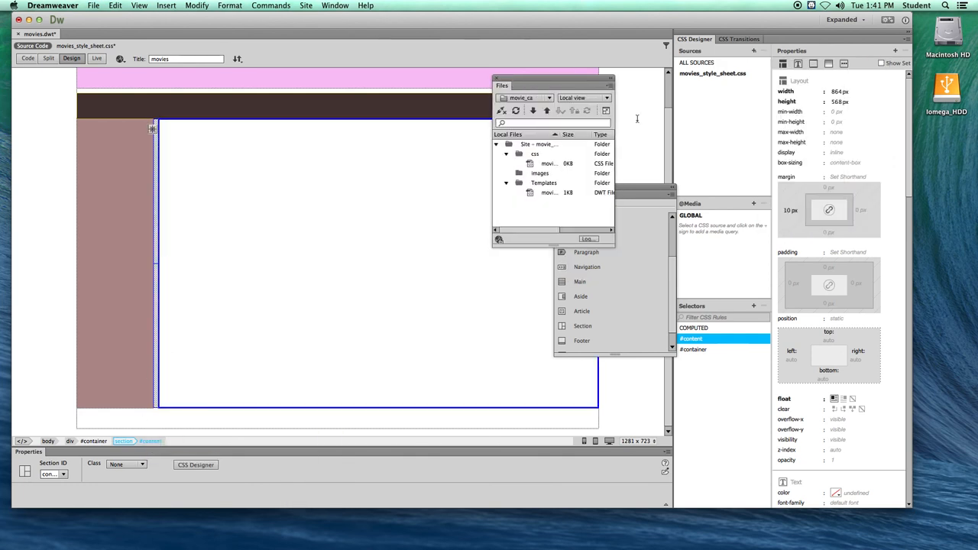
left_click_drag(694, 39, 276, 45)
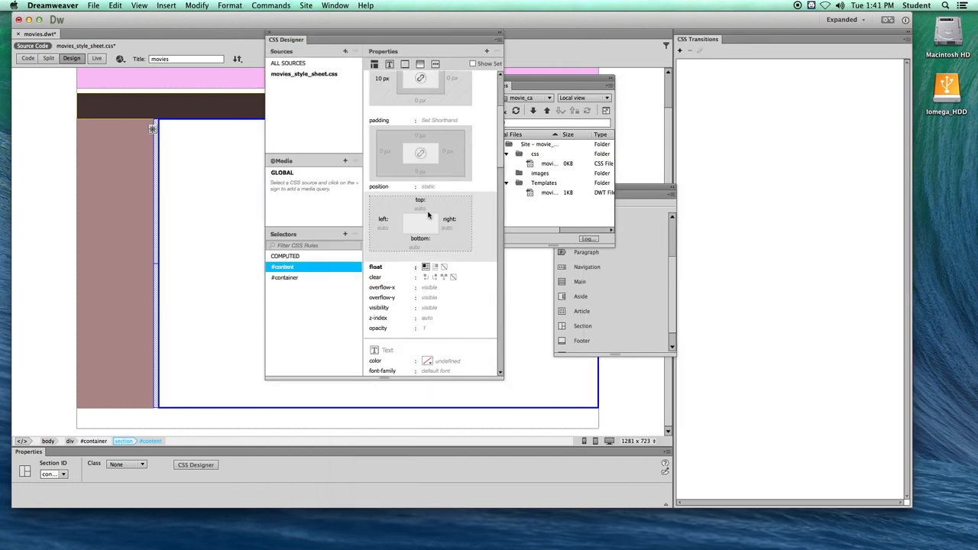
left_click(374, 63)
left_click(389, 64)
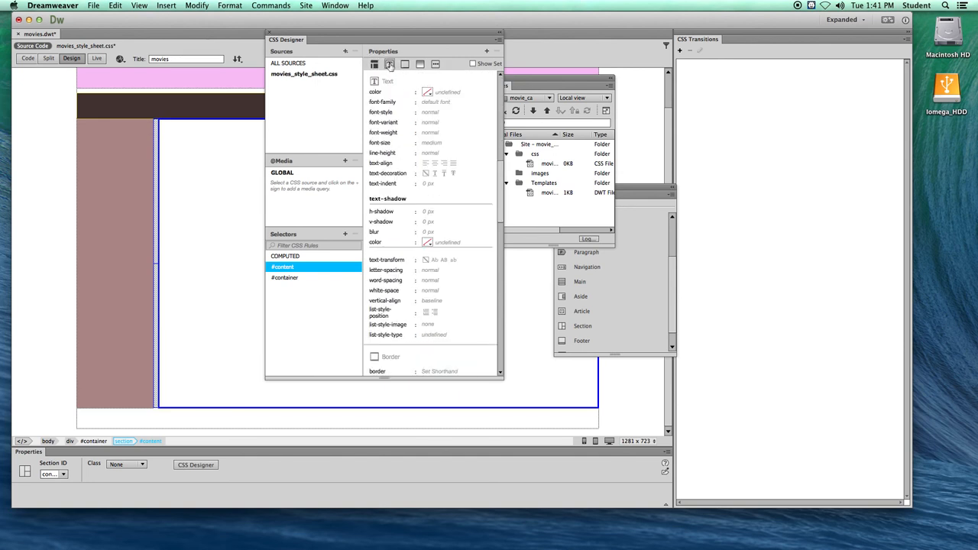
left_click(404, 64)
left_click(419, 64)
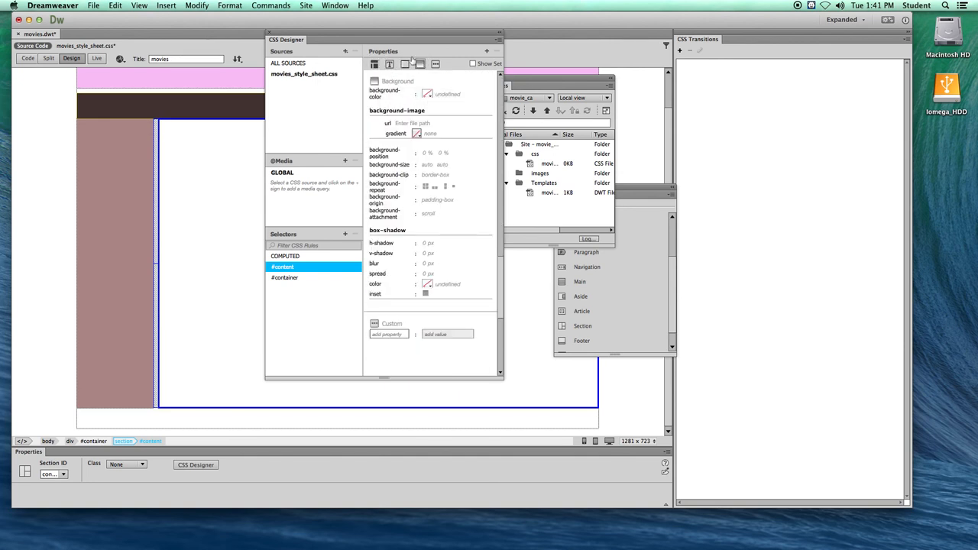
left_click(427, 94)
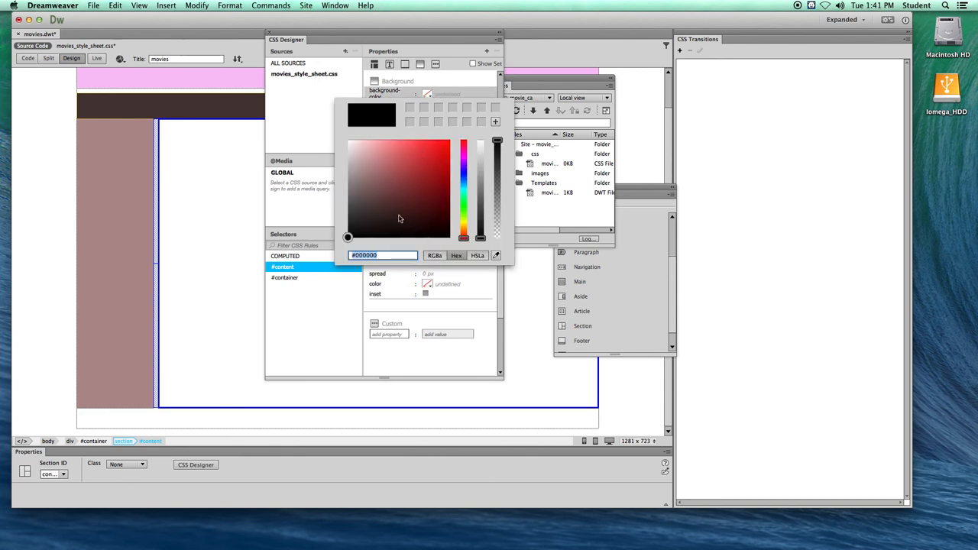
left_click(354, 144)
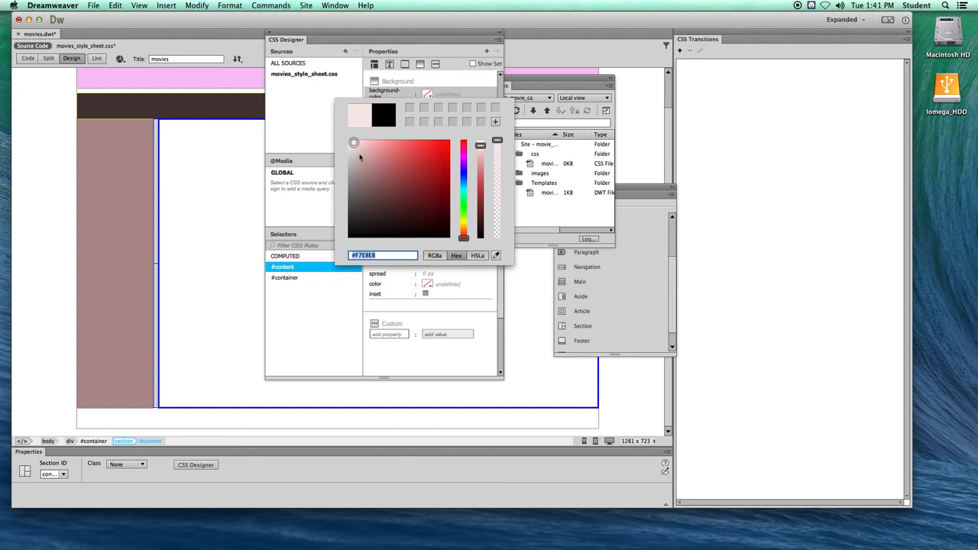
key("Return")
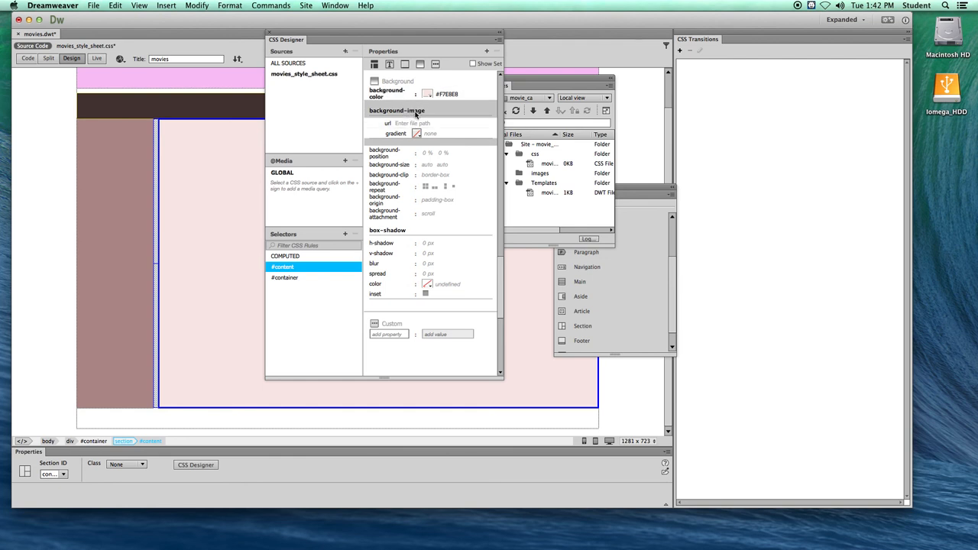
- Move the floating CSS Designer clear of the page layout and dismiss the gradient notice
left_click(417, 136)
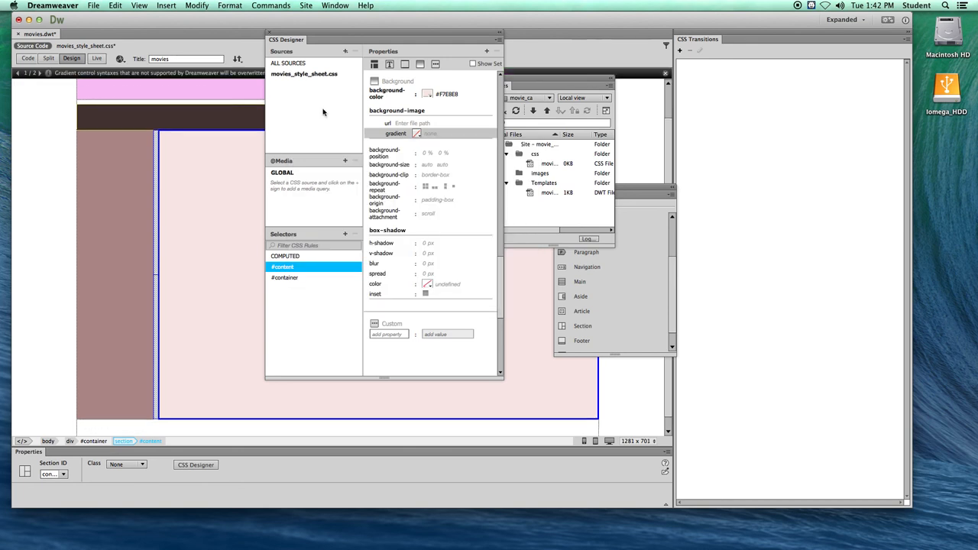
left_click_drag(367, 39, 669, 100)
left_click(465, 153)
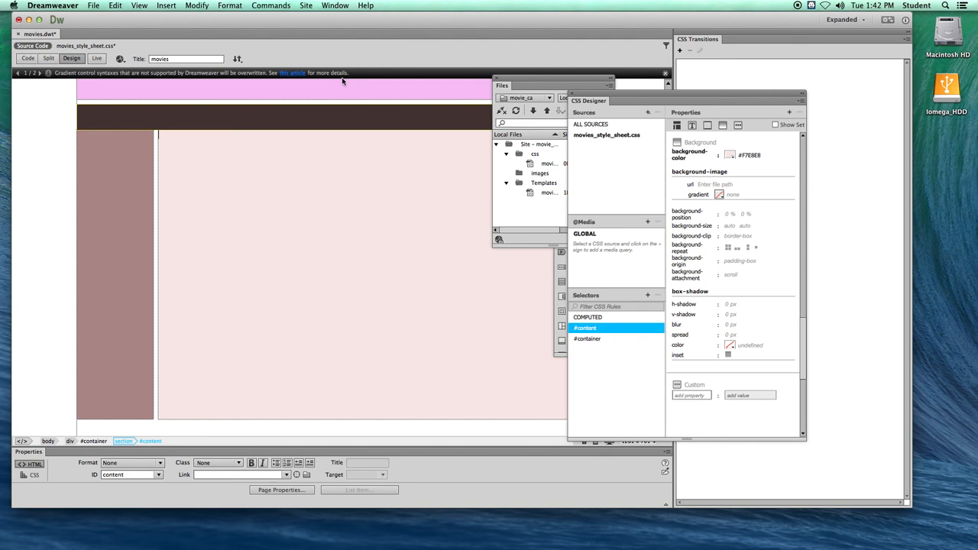
left_click(666, 74)
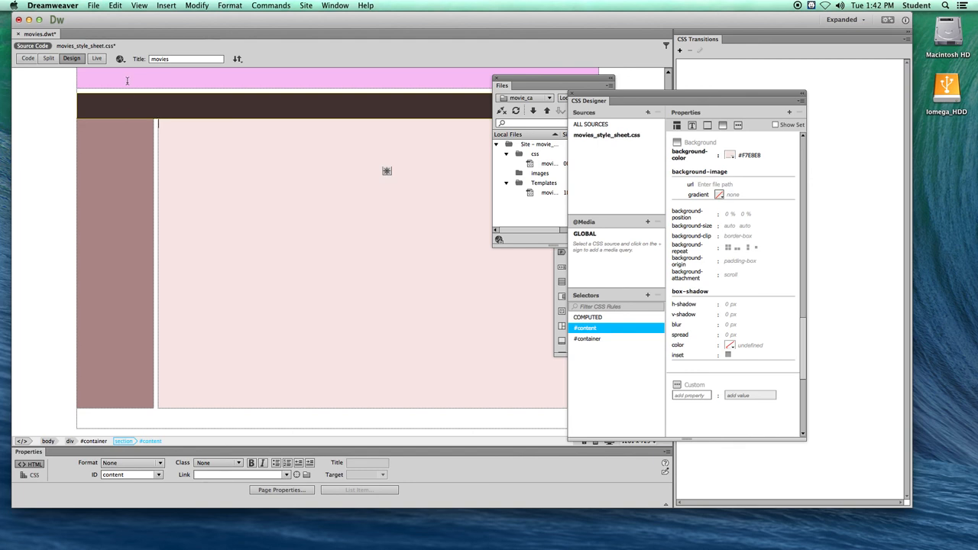
left_click_drag(597, 100, 655, 102)
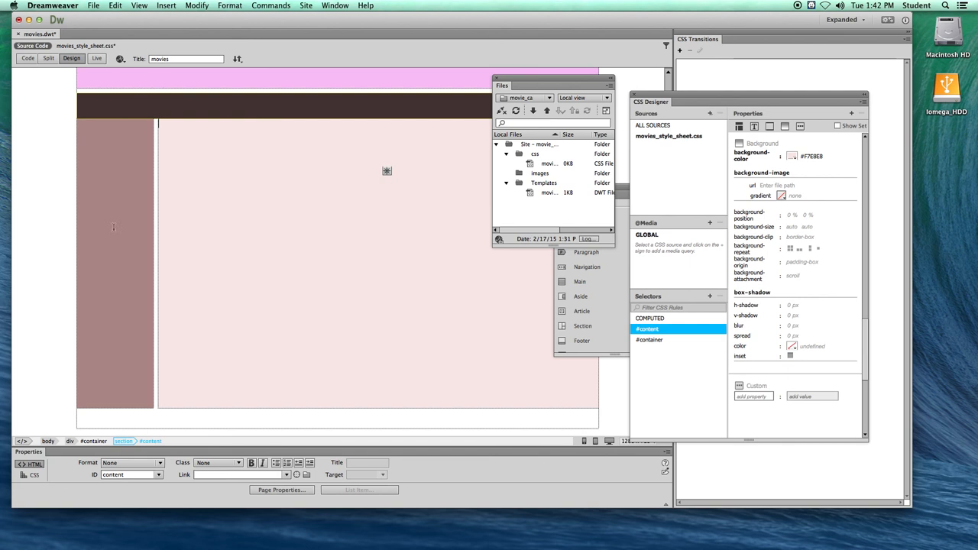
- Check the container, header, nav, aside and content elements in the source code and add a blank line after the content section
left_click(28, 59)
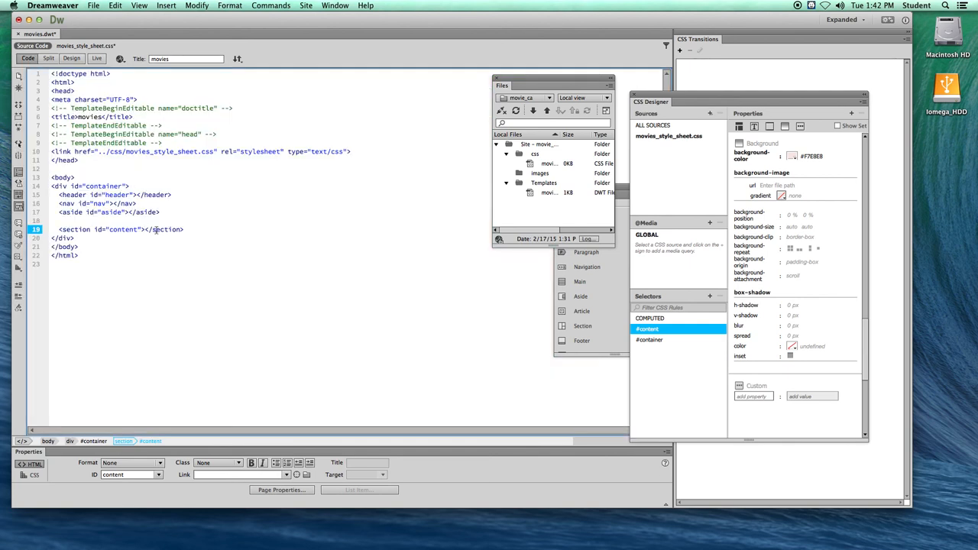
left_click(88, 187)
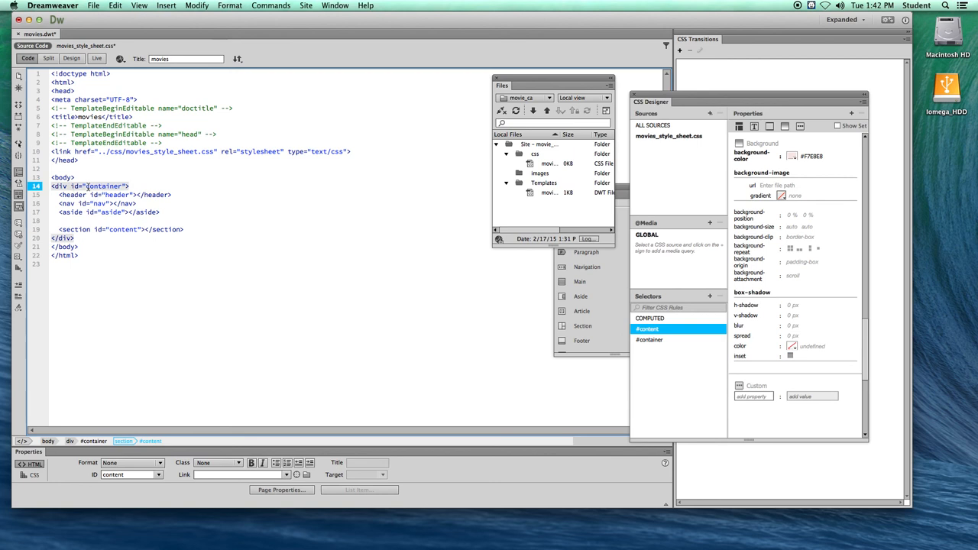
left_click(107, 195)
left_click(99, 203)
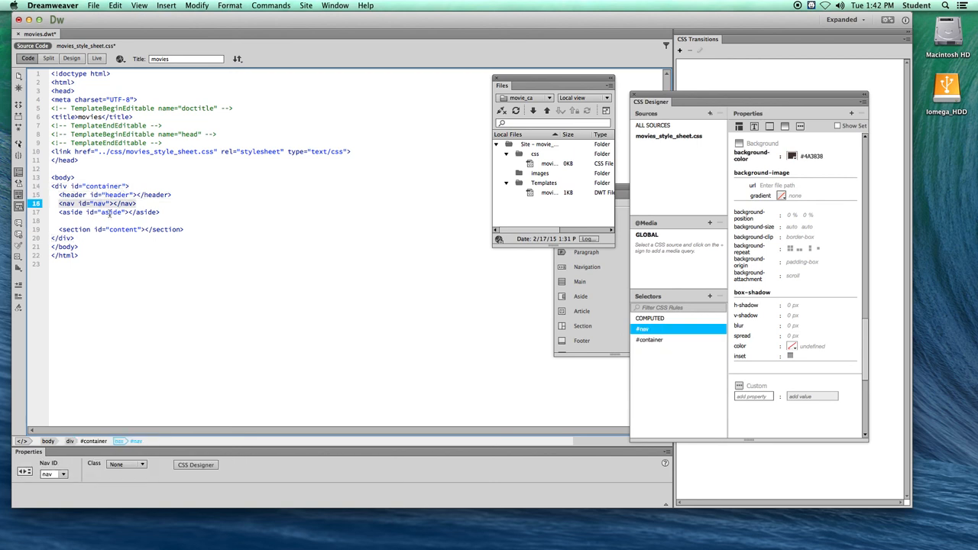
left_click(109, 213)
left_click(126, 231)
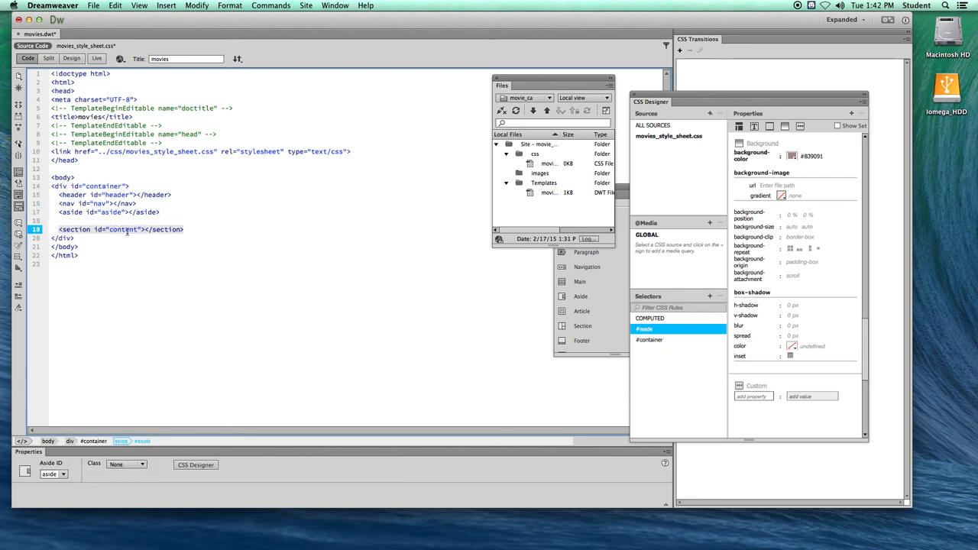
left_click(188, 230)
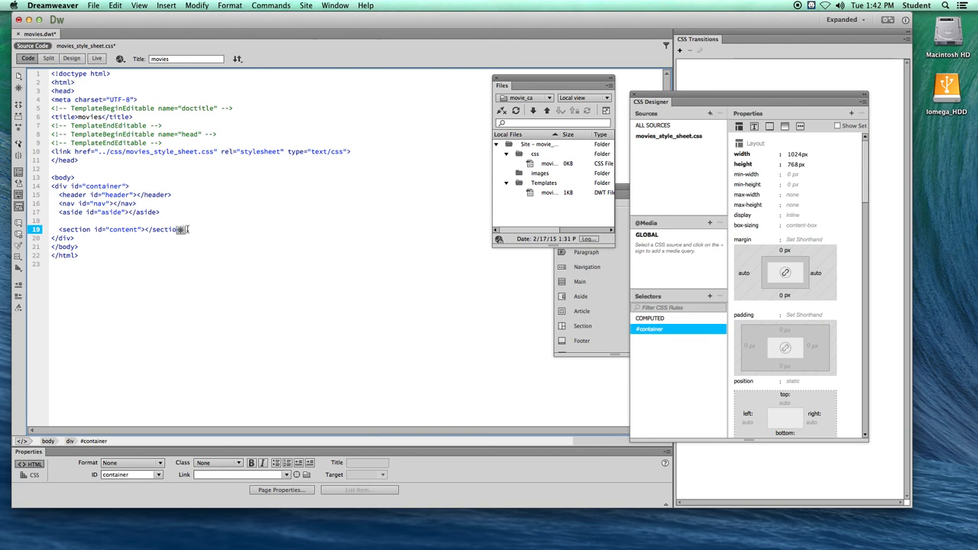
key("Return")
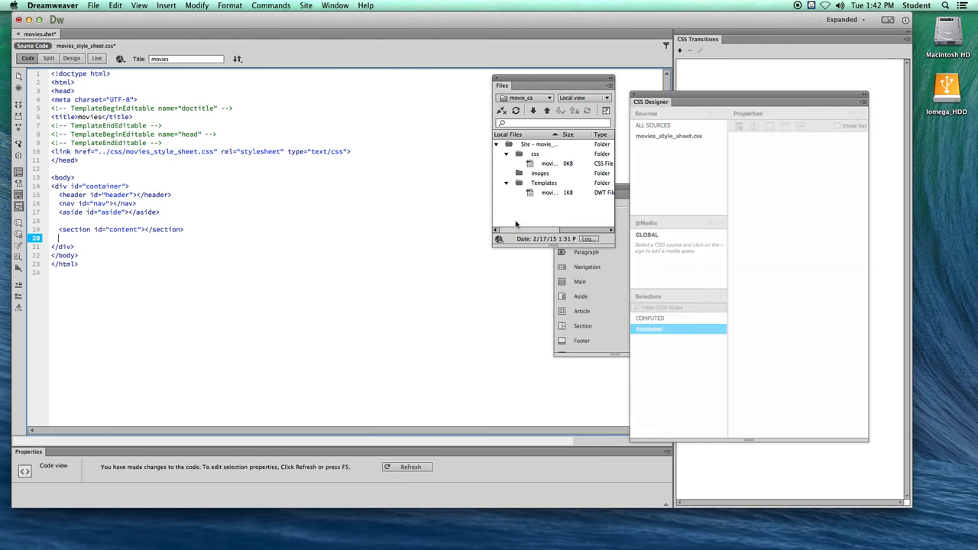
- Start inserting a footer with the ID footer at the insertion point and create its #footer rule in movies_style_sheet.css
left_click_drag(620, 187, 423, 129)
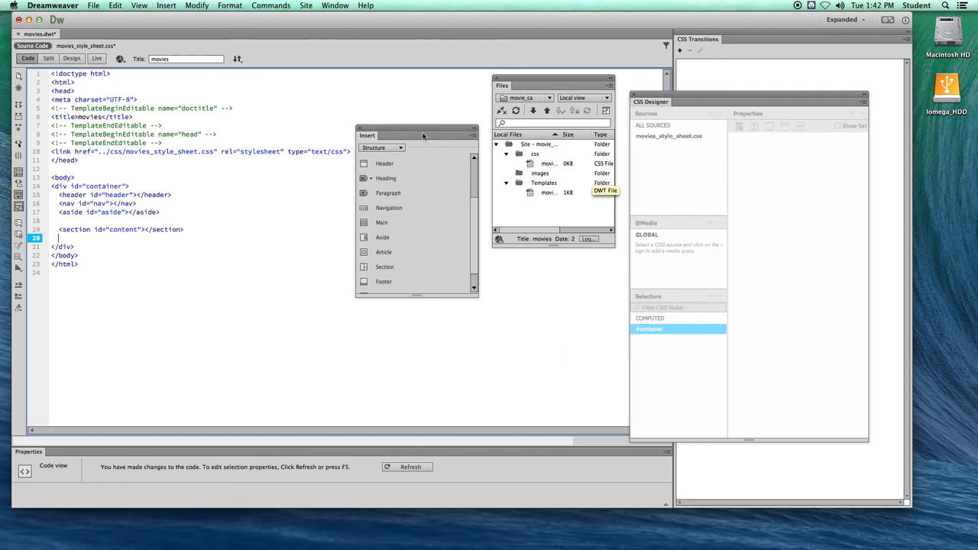
left_click(384, 281)
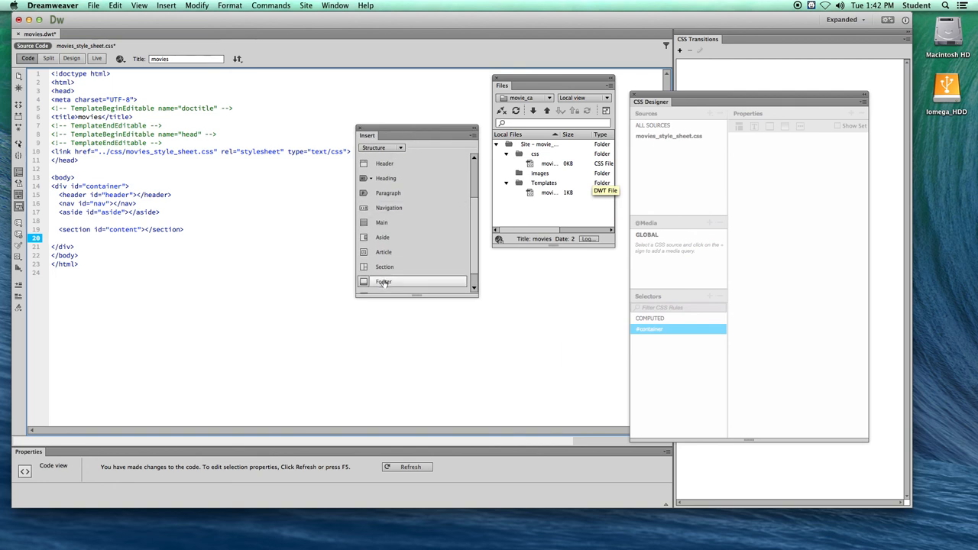
left_click(400, 281)
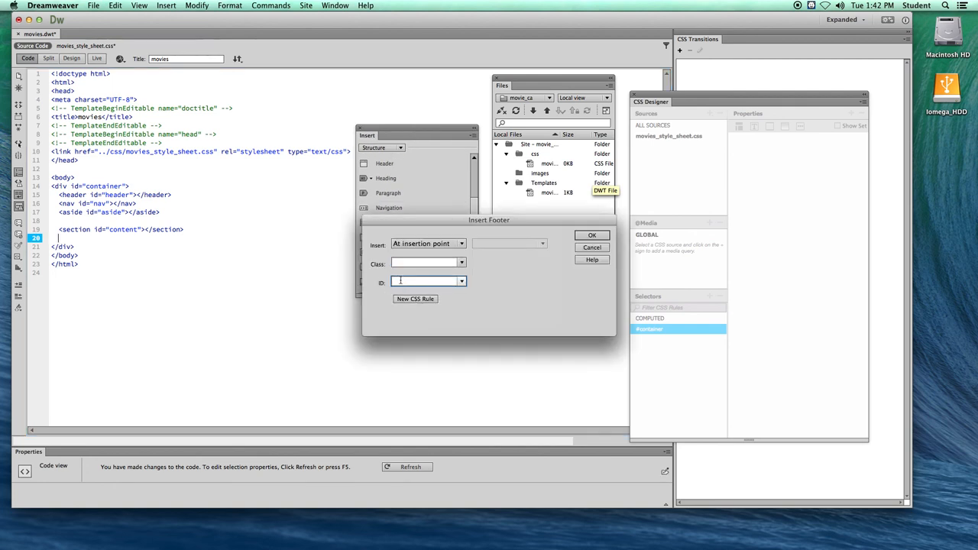
type("footer")
left_click(417, 299)
left_click(386, 240)
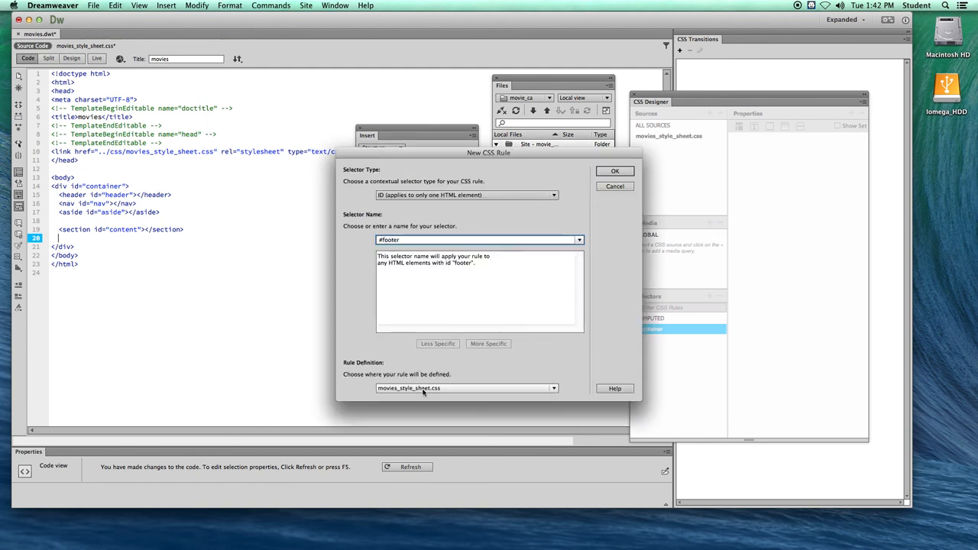
left_click(616, 171)
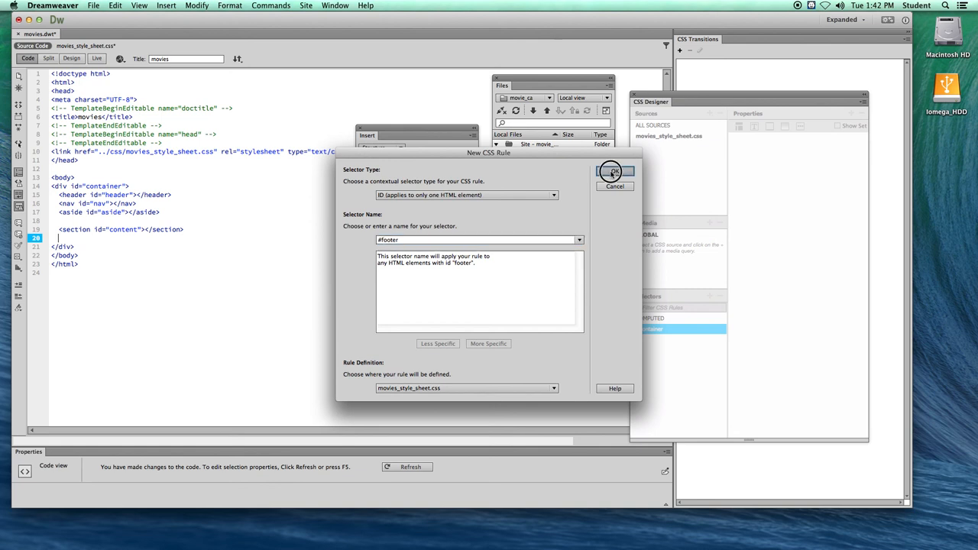
- Set the #footer rule's box to 1024 px wide, 40 px high and floated left
left_click(328, 246)
left_click(453, 222)
type("1024")
left_click(460, 236)
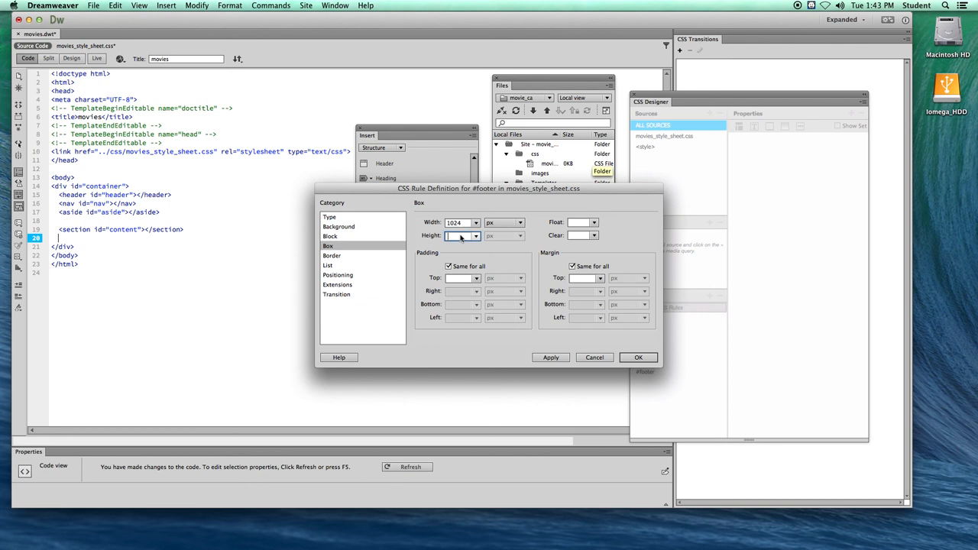
type("40")
left_click(594, 222)
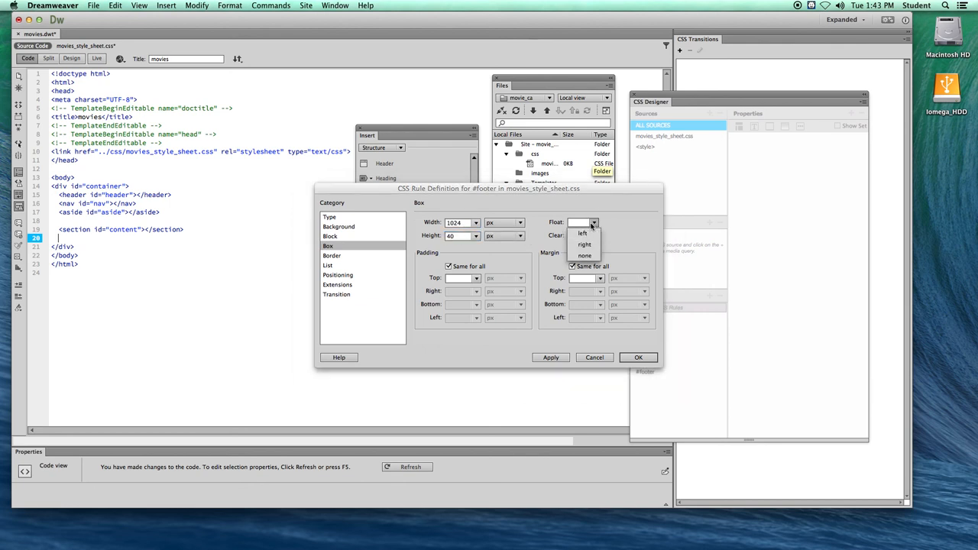
left_click(582, 233)
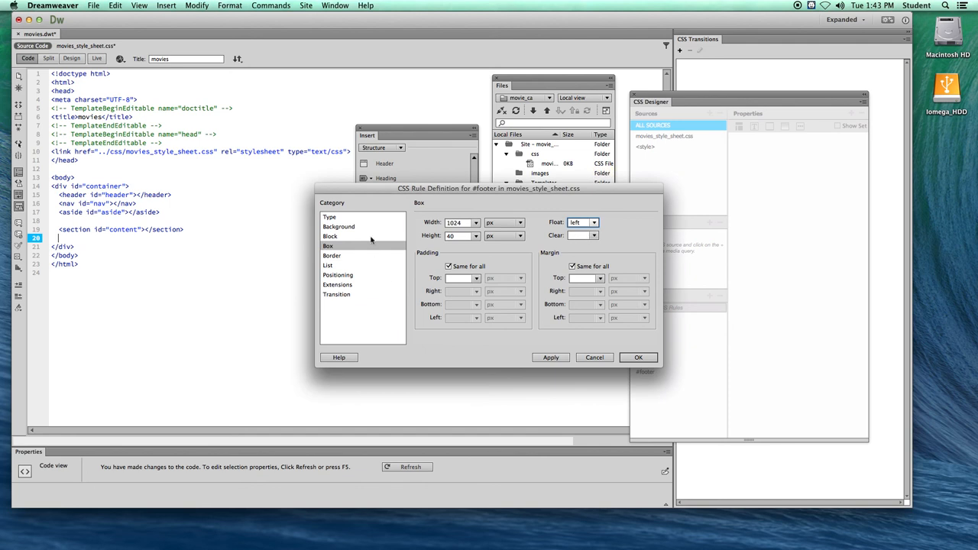
- Give the #footer rule the purplish grey background colour #938D92 and accept the rule
left_click(358, 227)
left_click(495, 226)
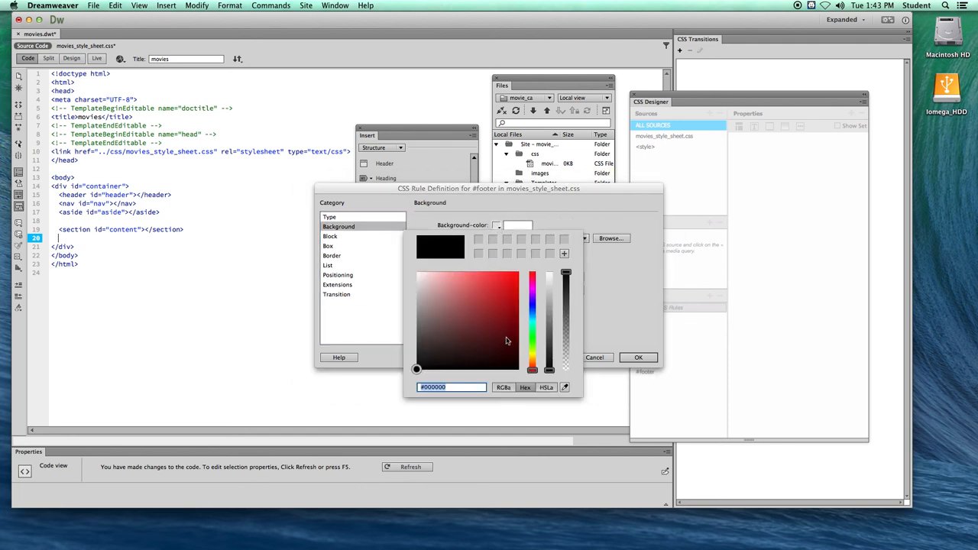
left_click(533, 287)
left_click(496, 278)
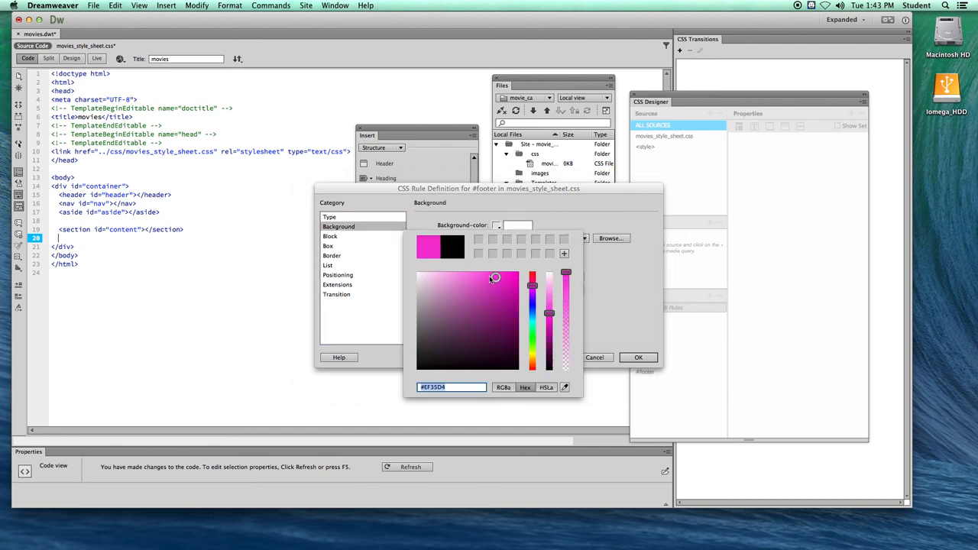
left_click(425, 304)
left_click(420, 314)
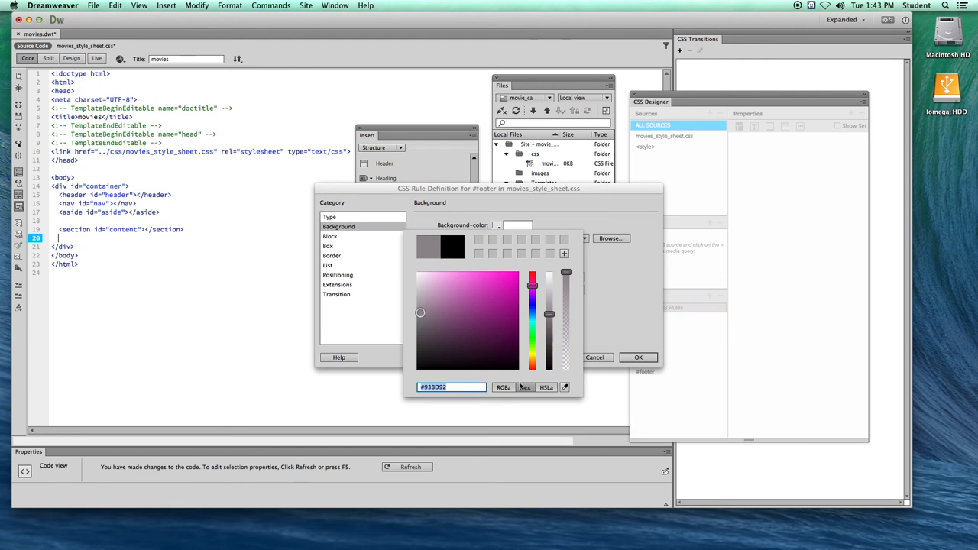
key("Return")
left_click(638, 358)
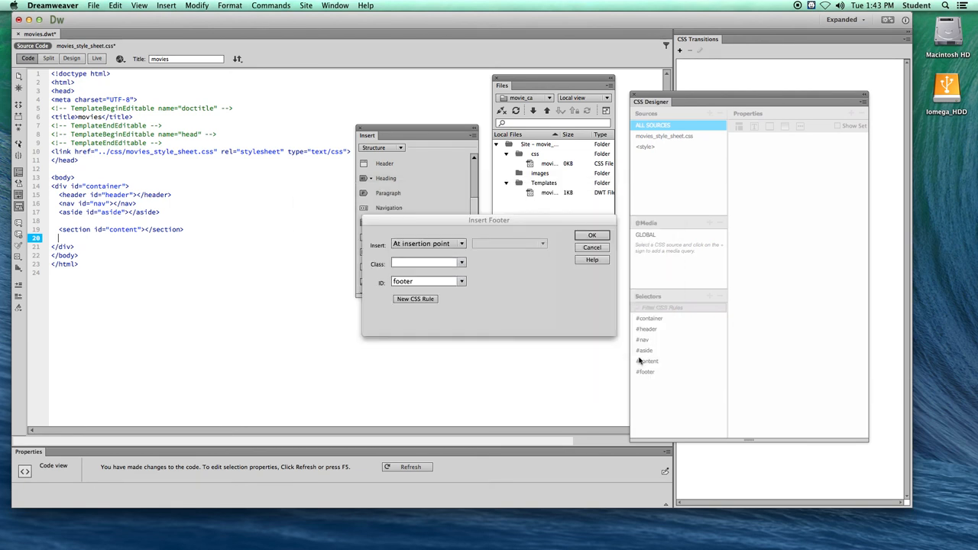
- Insert the footer, check its tag in the code, and delete its placeholder text in the Design view
left_click(591, 235)
left_click(86, 239)
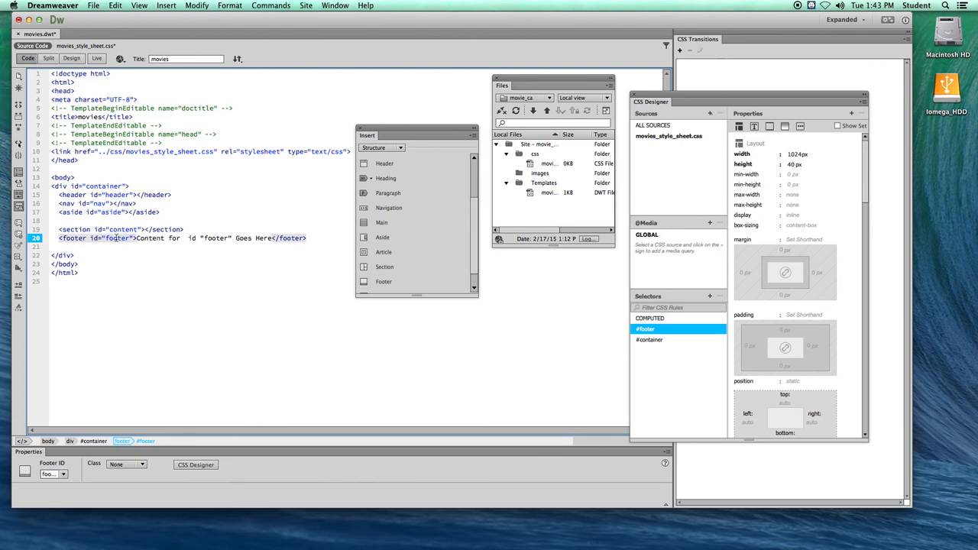
left_click(282, 247)
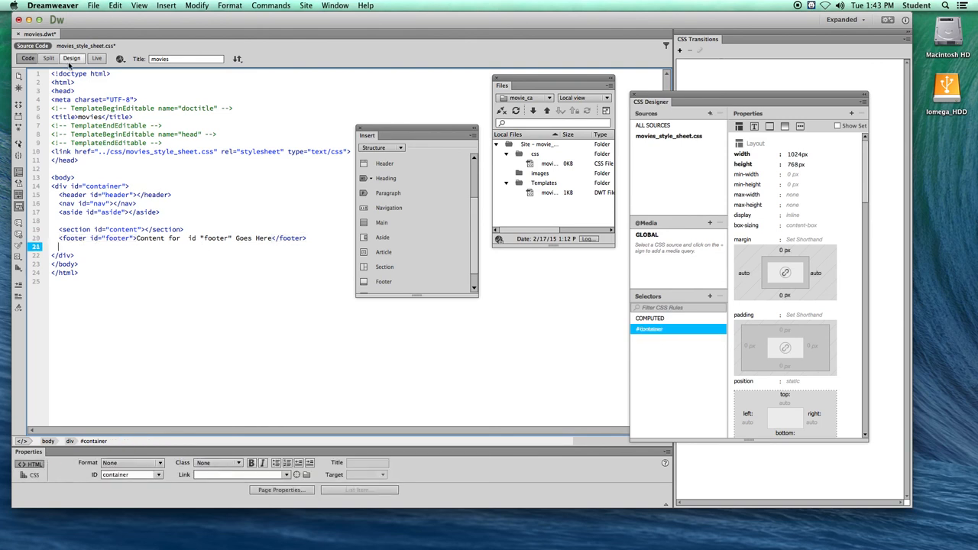
left_click(71, 59)
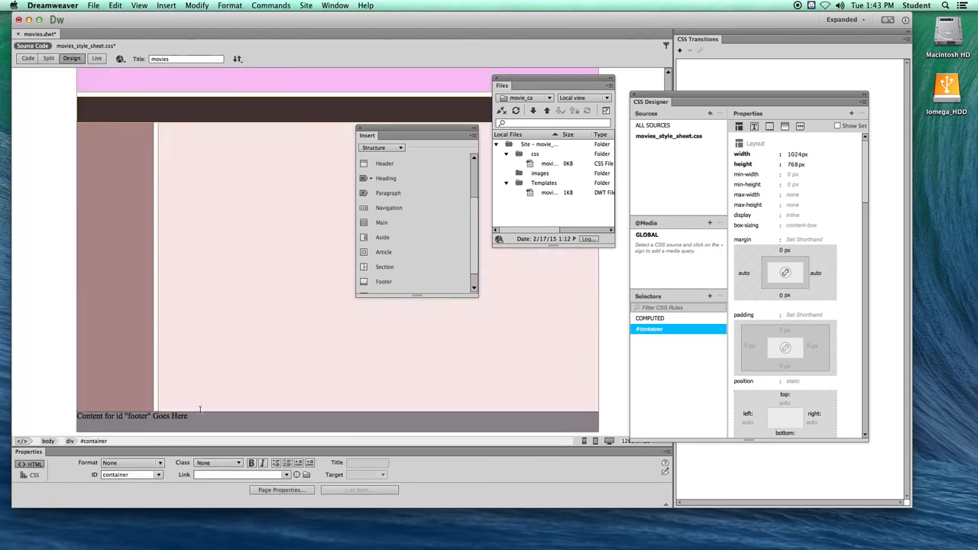
left_click_drag(196, 413, 73, 412)
key("BackSpace")
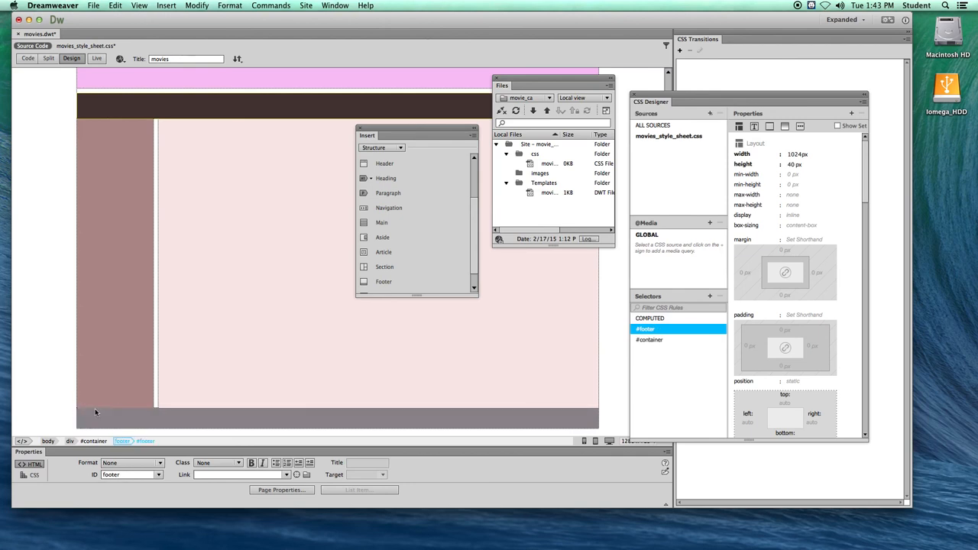
- Preview the template in Safari, continuing without editable regions and saving the changes to movies.dwt and the style sheet
left_click(120, 59)
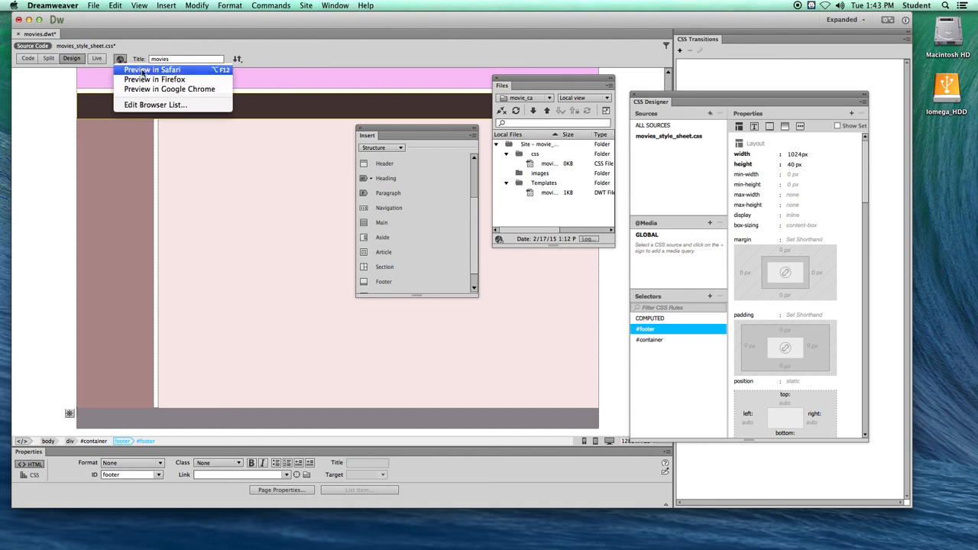
left_click(144, 70)
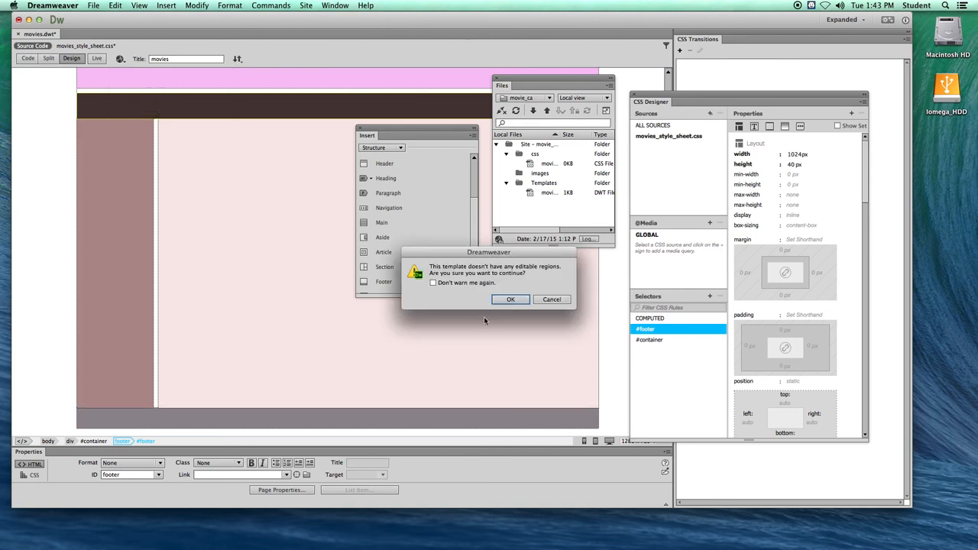
left_click(508, 300)
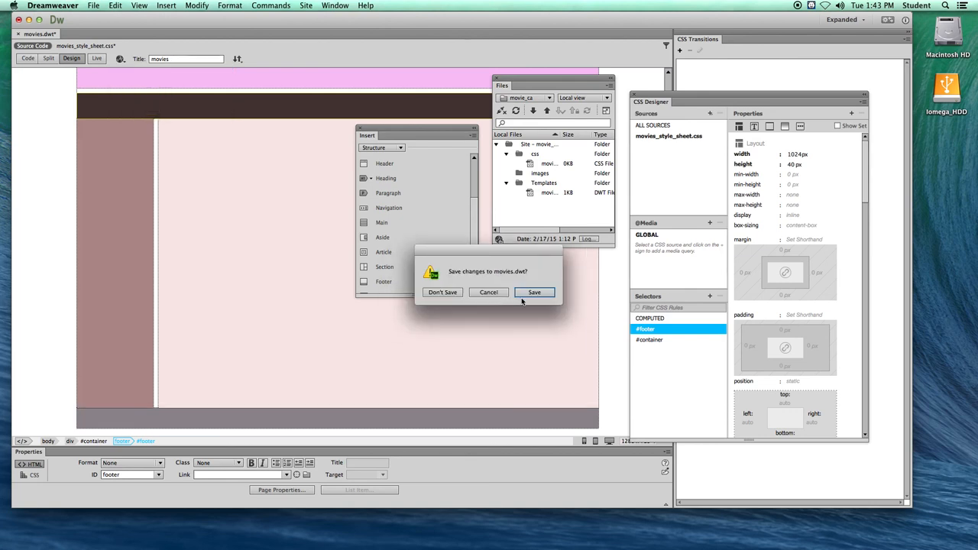
left_click(527, 294)
left_click(579, 297)
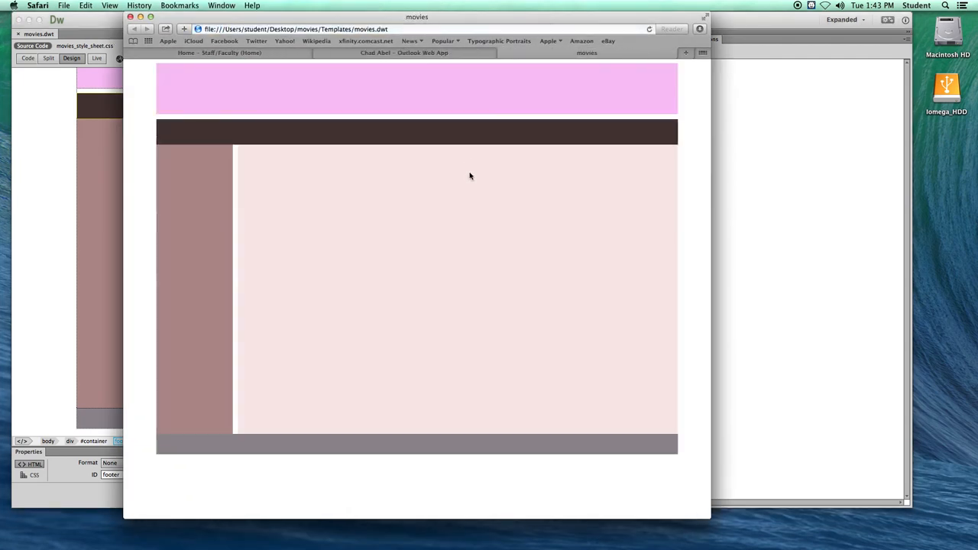
- Reposition and slightly narrow the Safari preview window, minimise it, and switch back to Dreamweaver
left_click_drag(192, 15, 217, 16)
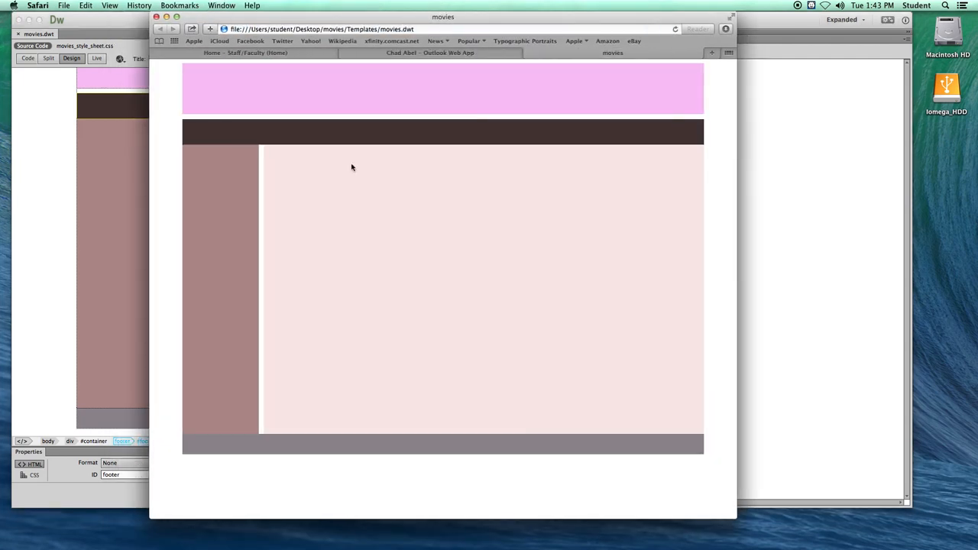
mouse_move(731, 516)
left_mouse_down()
mouse_move(661, 489)
mouse_move(725, 510)
mouse_move(794, 512)
mouse_move(717, 514)
left_mouse_up()
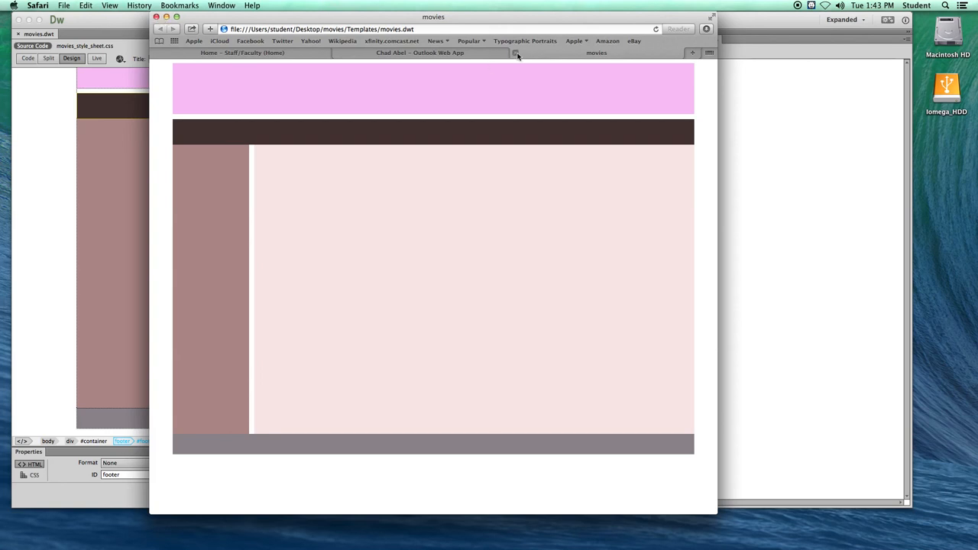
left_click(166, 17)
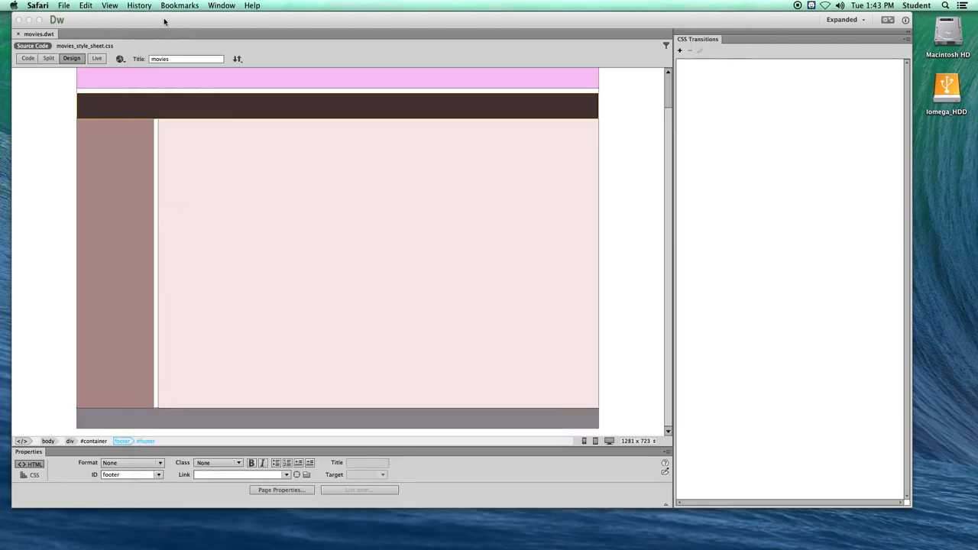
left_click(179, 20)
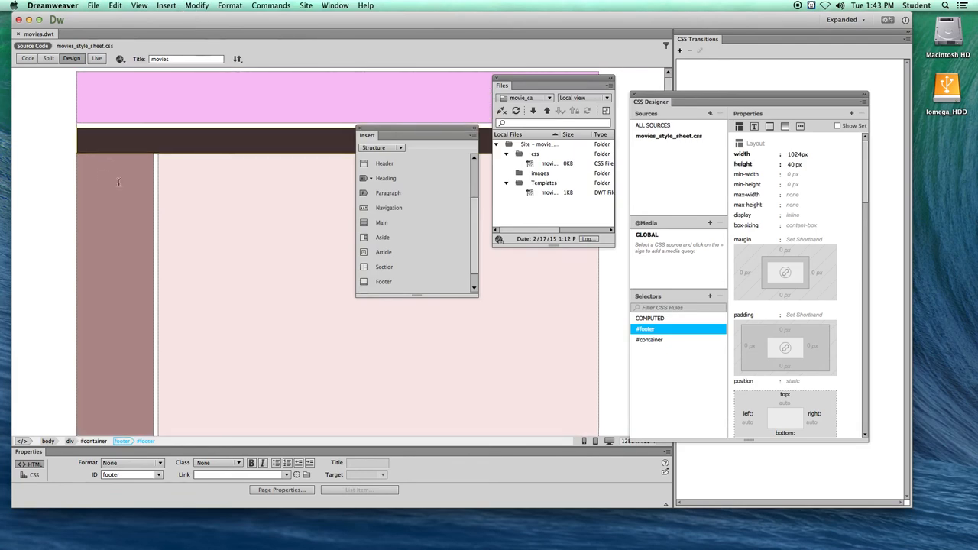
- Look over the aside, content and footer areas of the layout and save all open files
left_click(80, 158)
left_click(162, 167)
scroll(183, 209, "down", 1)
left_click(87, 417)
scroll(190, 234, "up", 3)
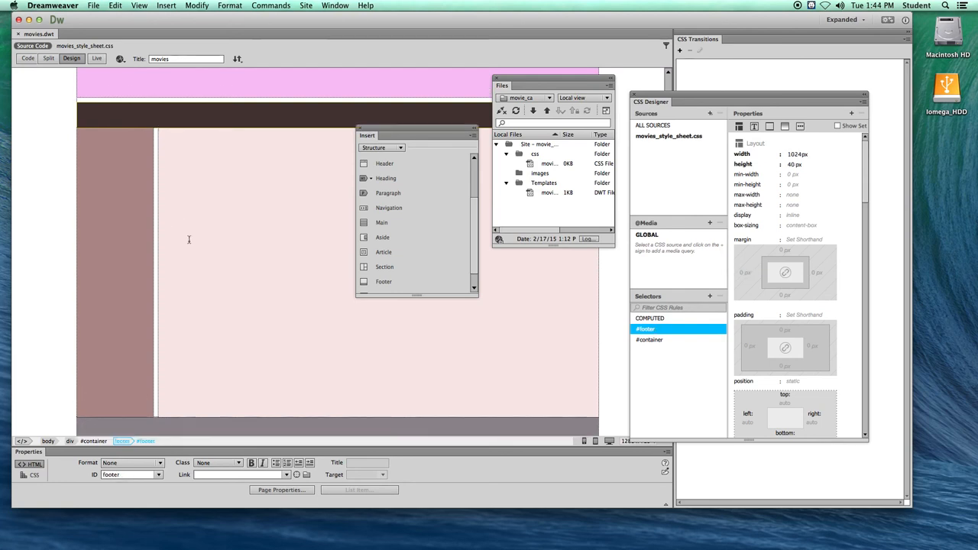
left_click(91, 6)
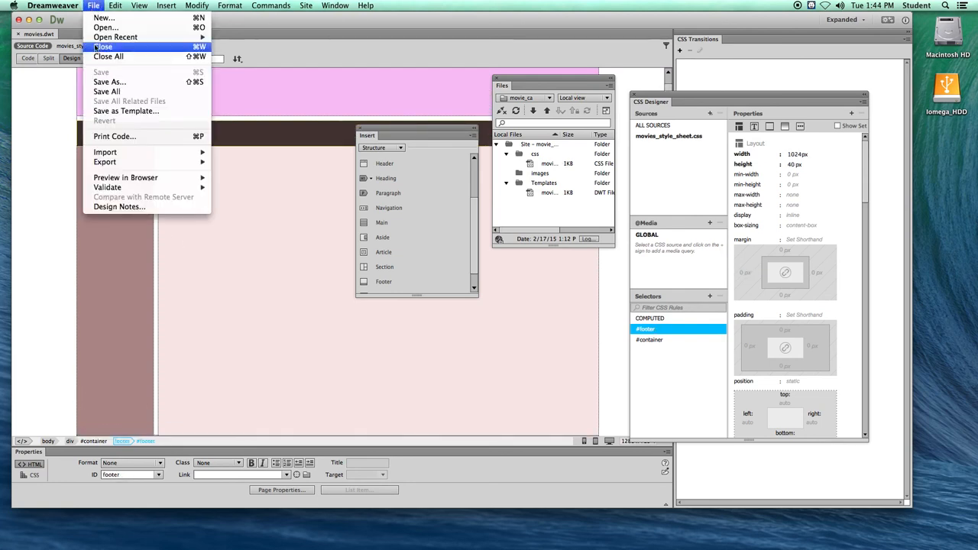
left_click(105, 89)
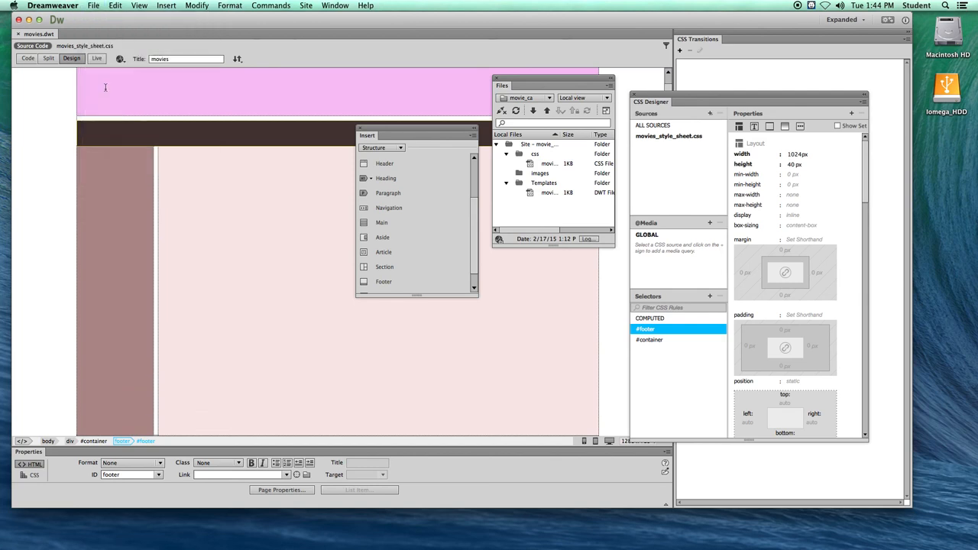